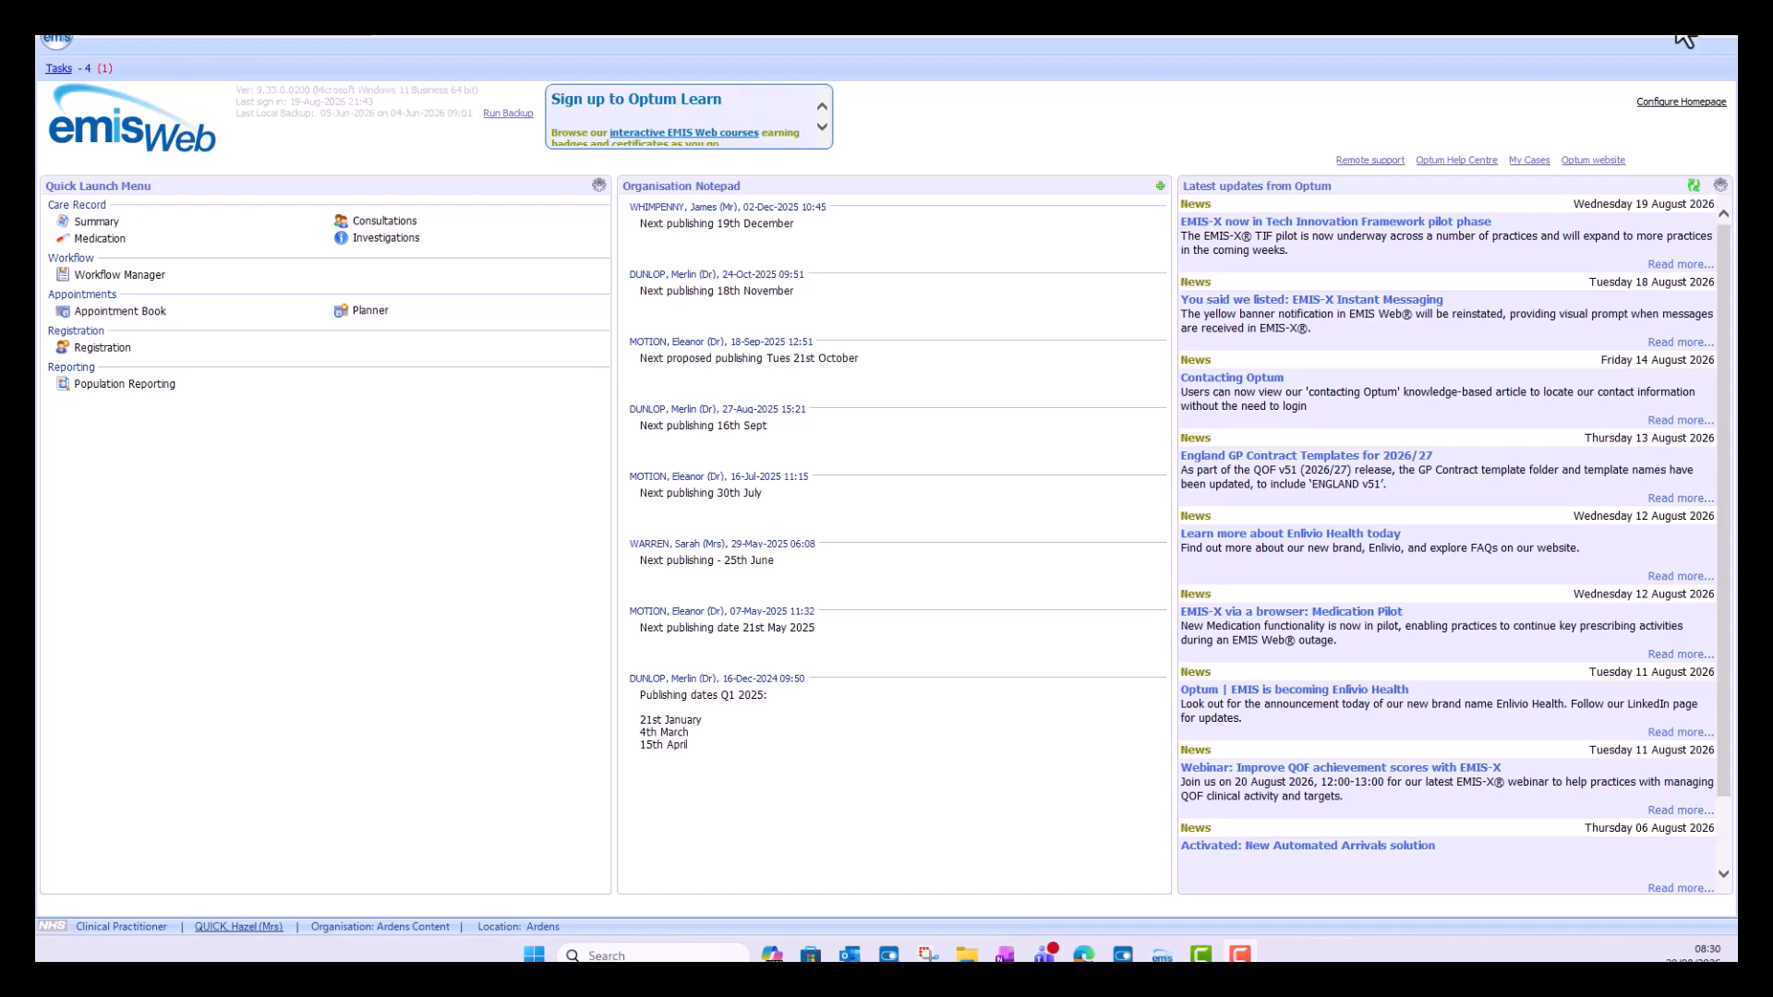
Step: Open the Resource Publisher configuration module and expand Shared Folders in the protocols and templates tree
click(52, 38)
mouse_move(98, 262)
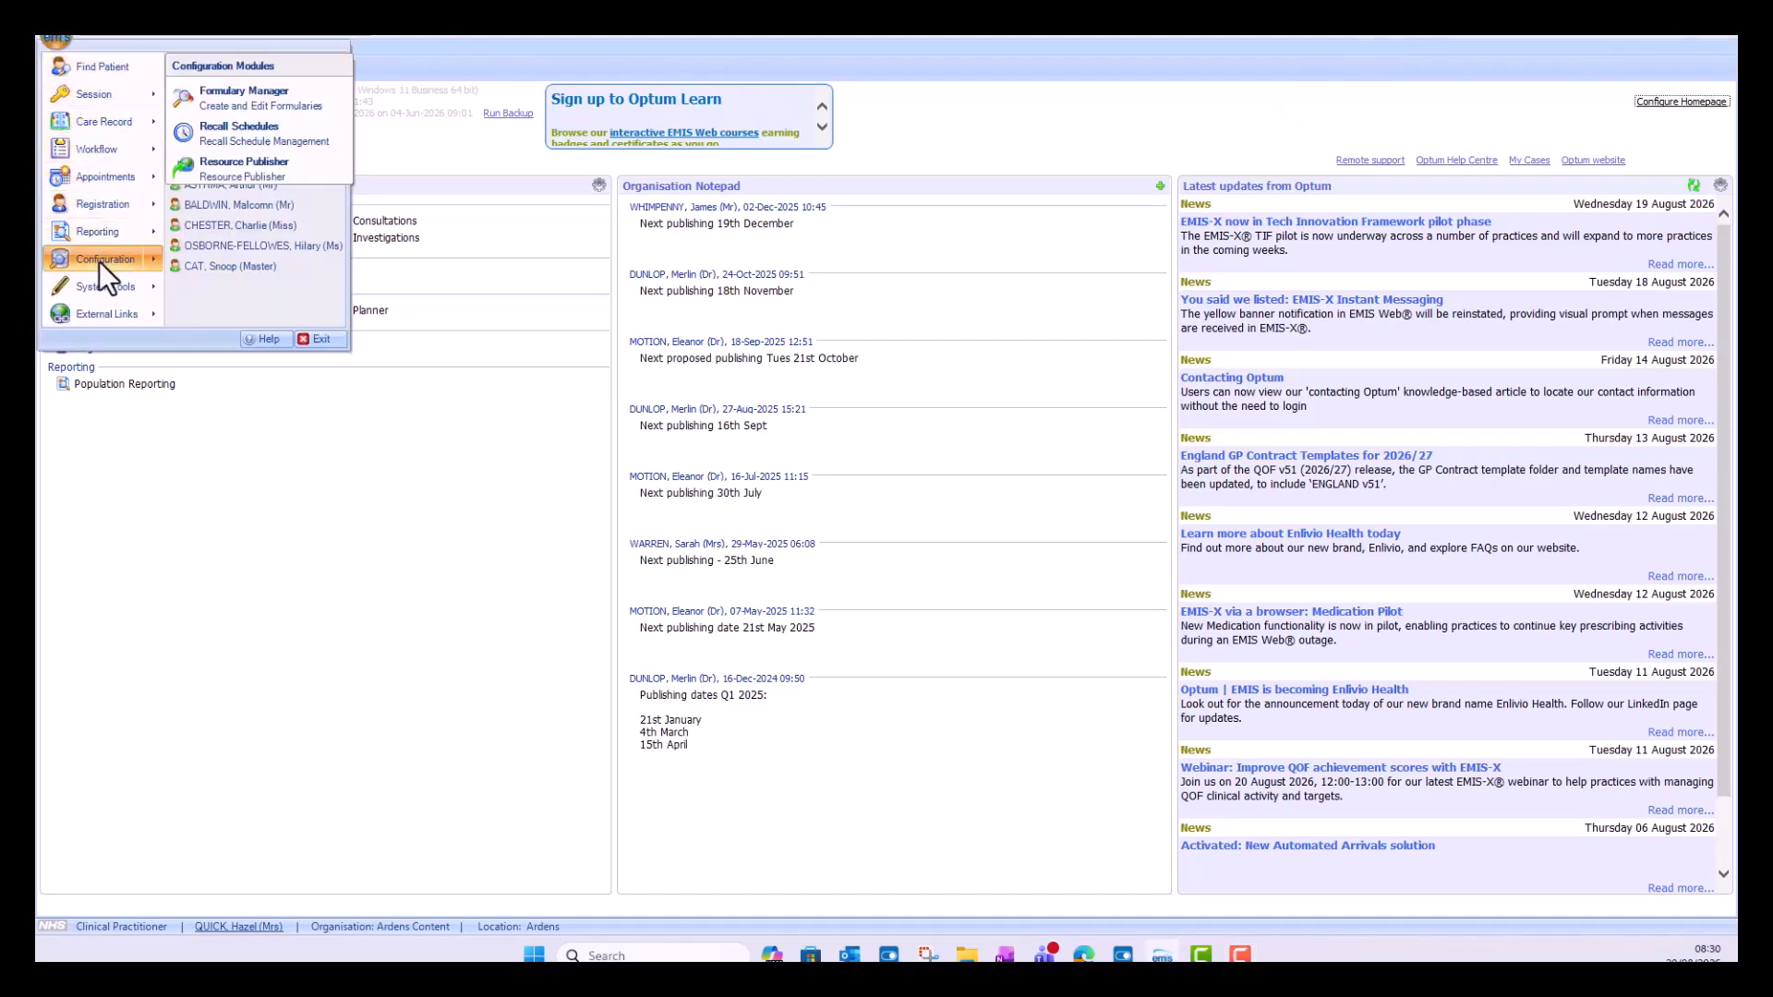
click(268, 163)
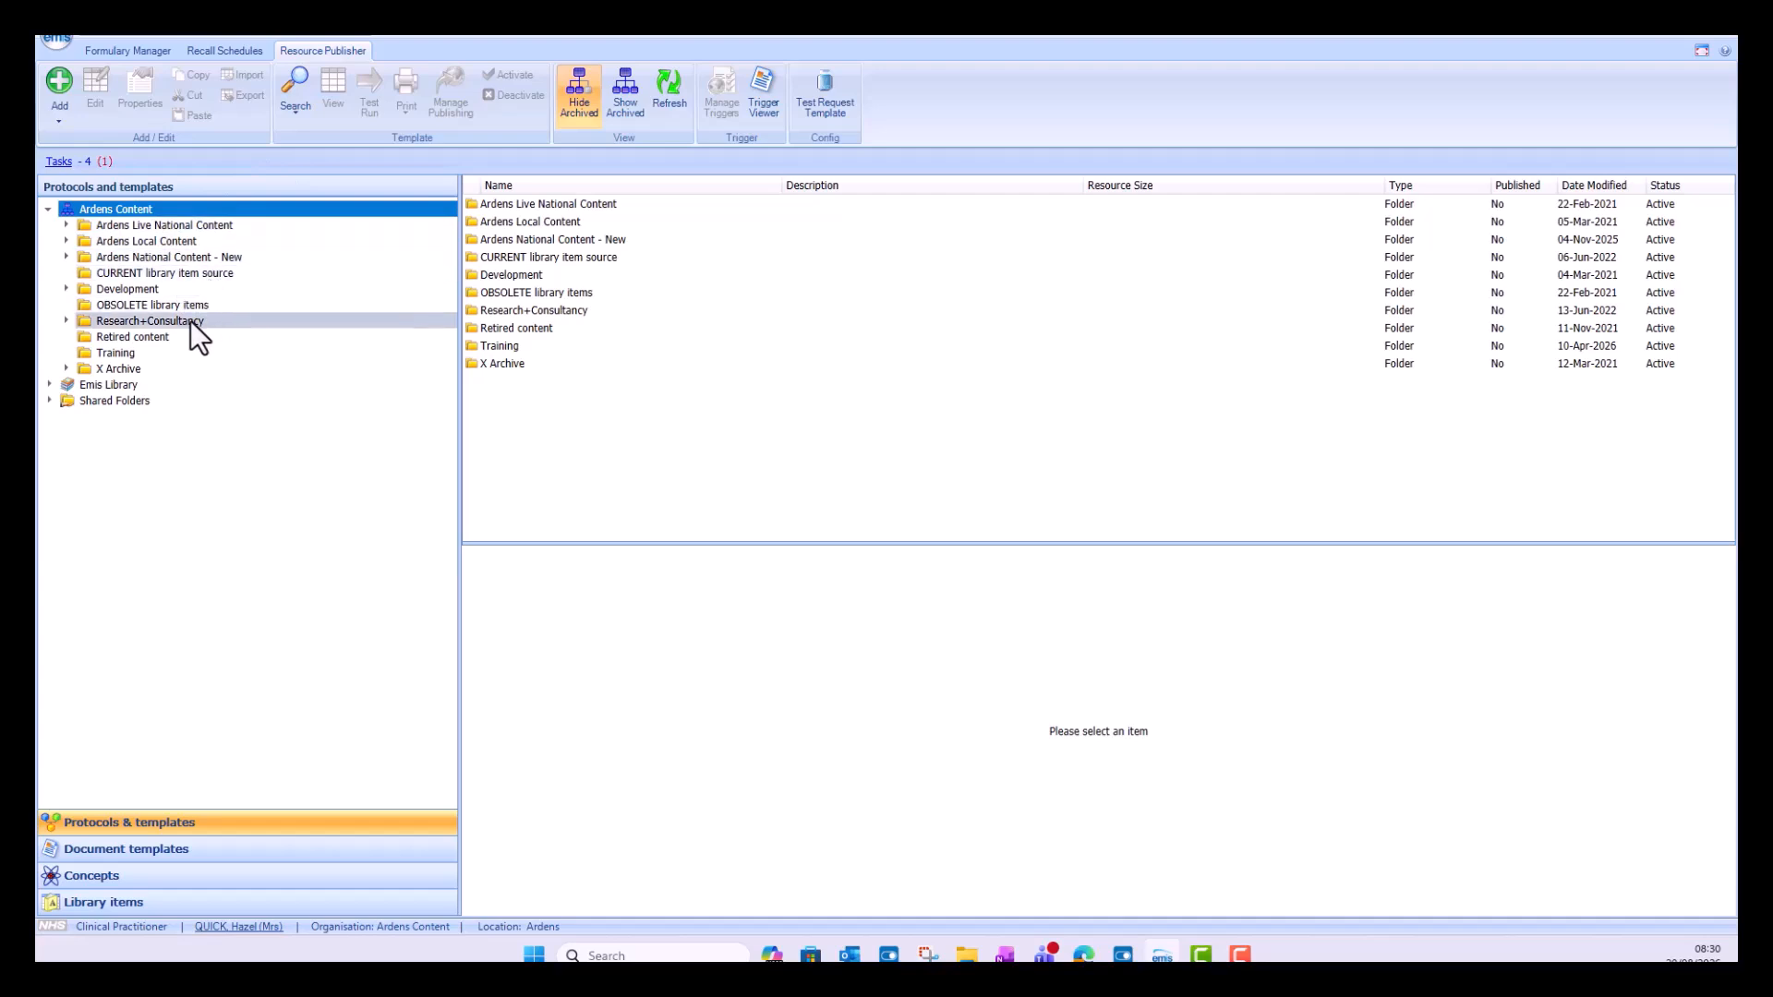
click(50, 400)
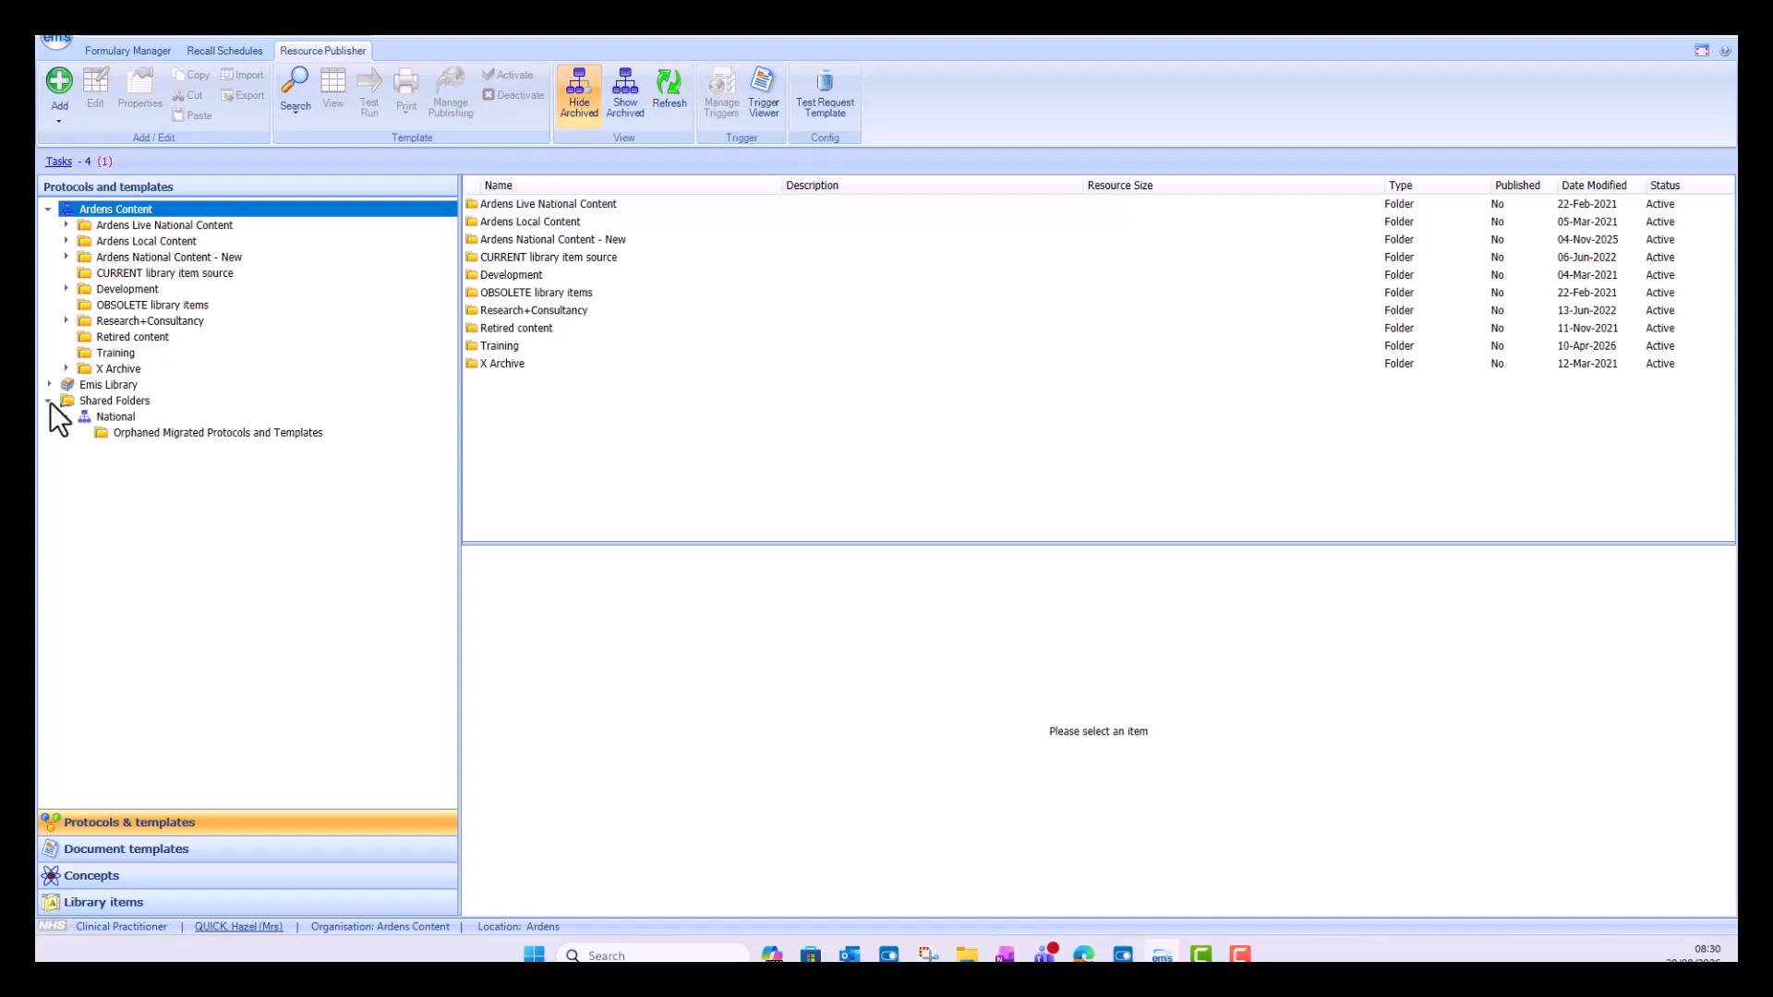
Step: Copy the Seasonal Vaccinations - Influenza 2026/27 protocol from the Vaccinations folder of Ardens National Content - New
click(67, 257)
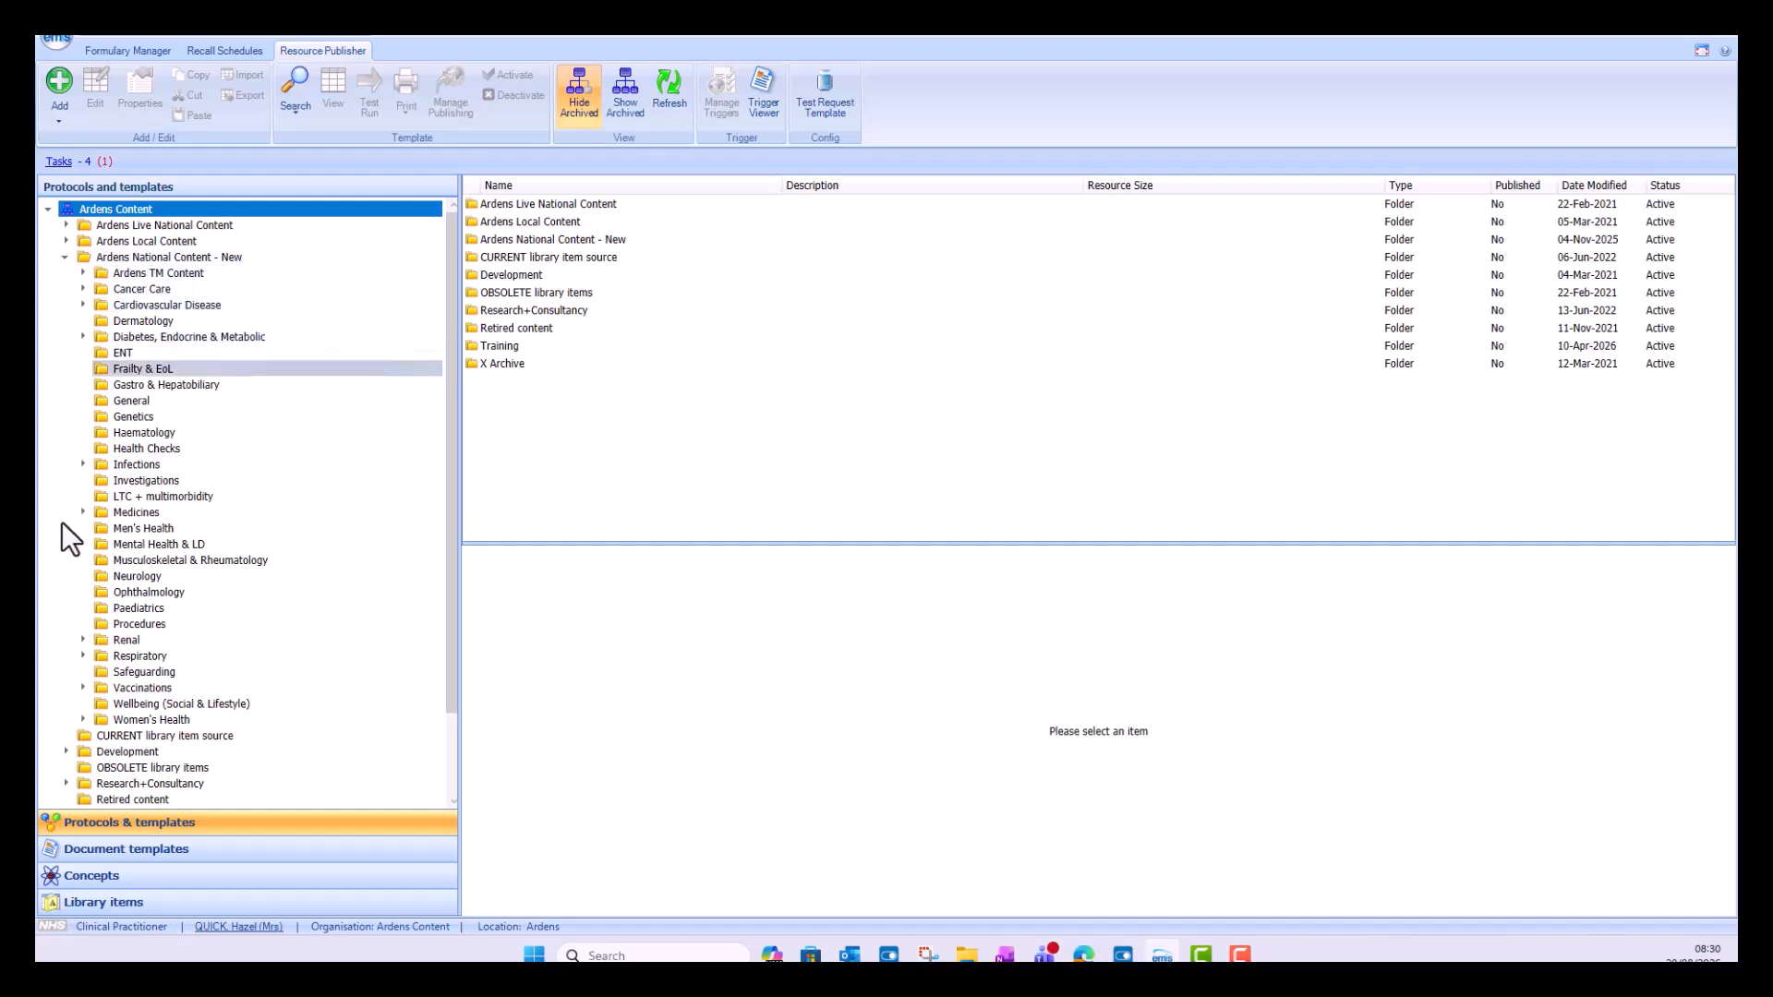
click(124, 689)
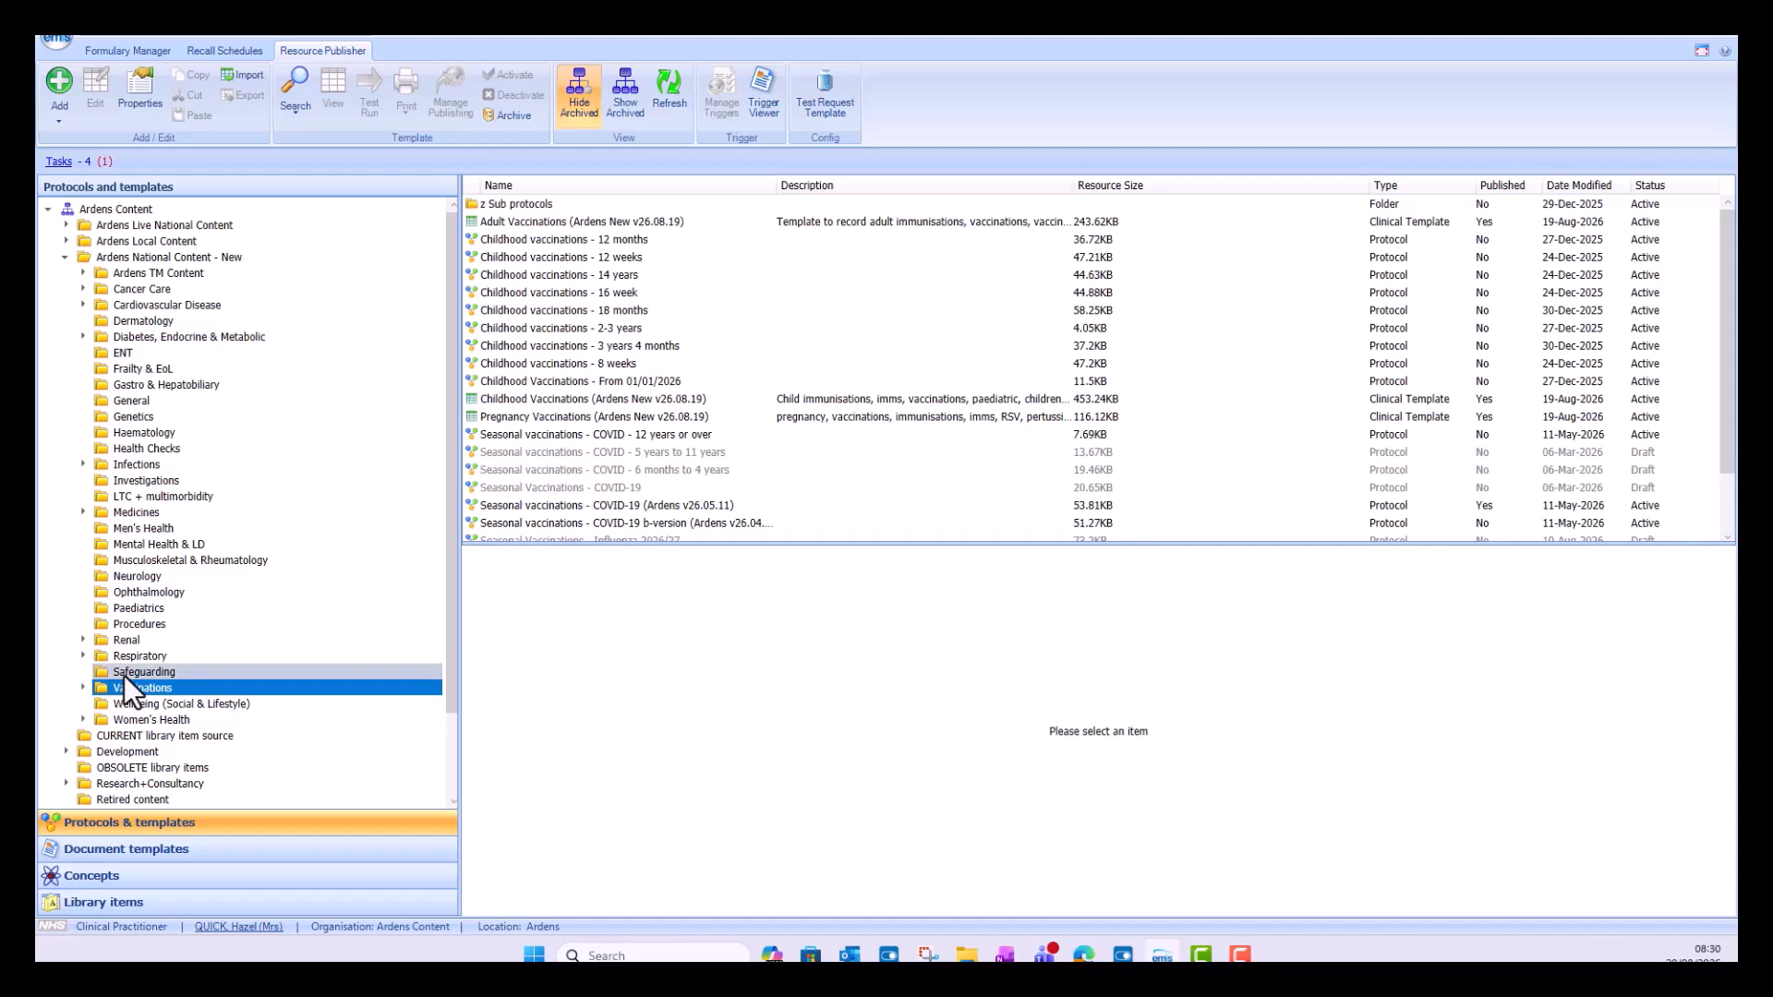
scroll(633, 434, down, 2)
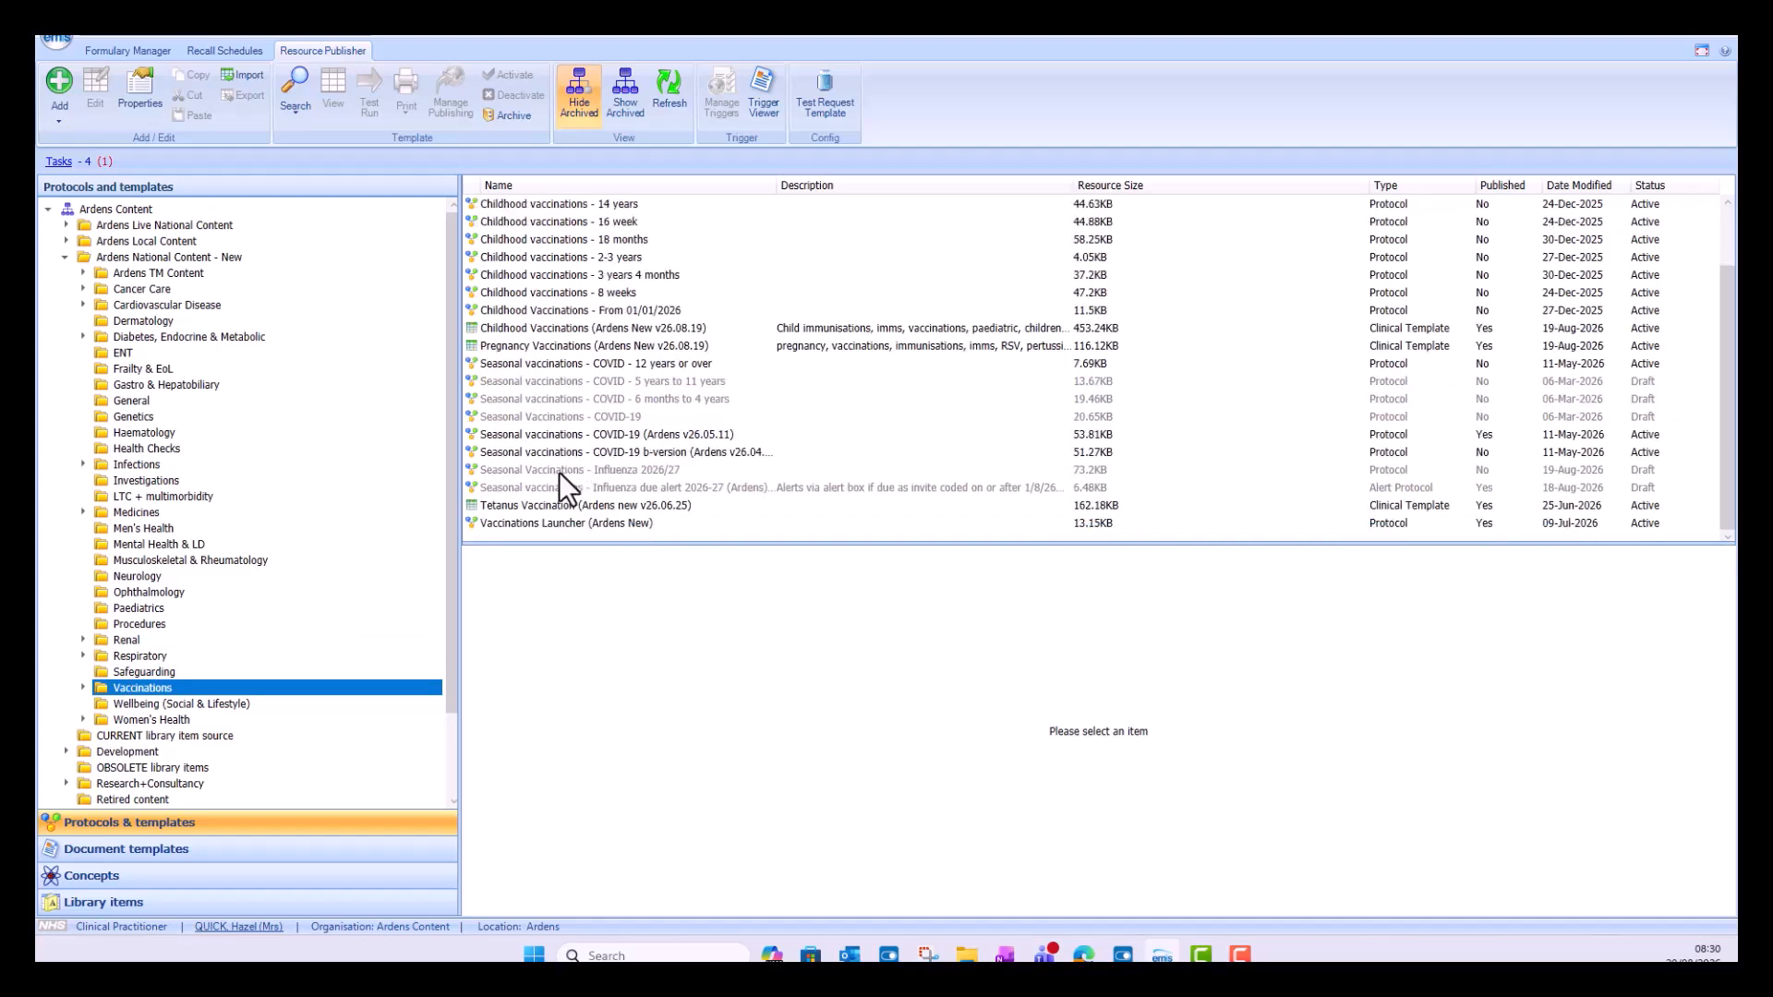
click(558, 473)
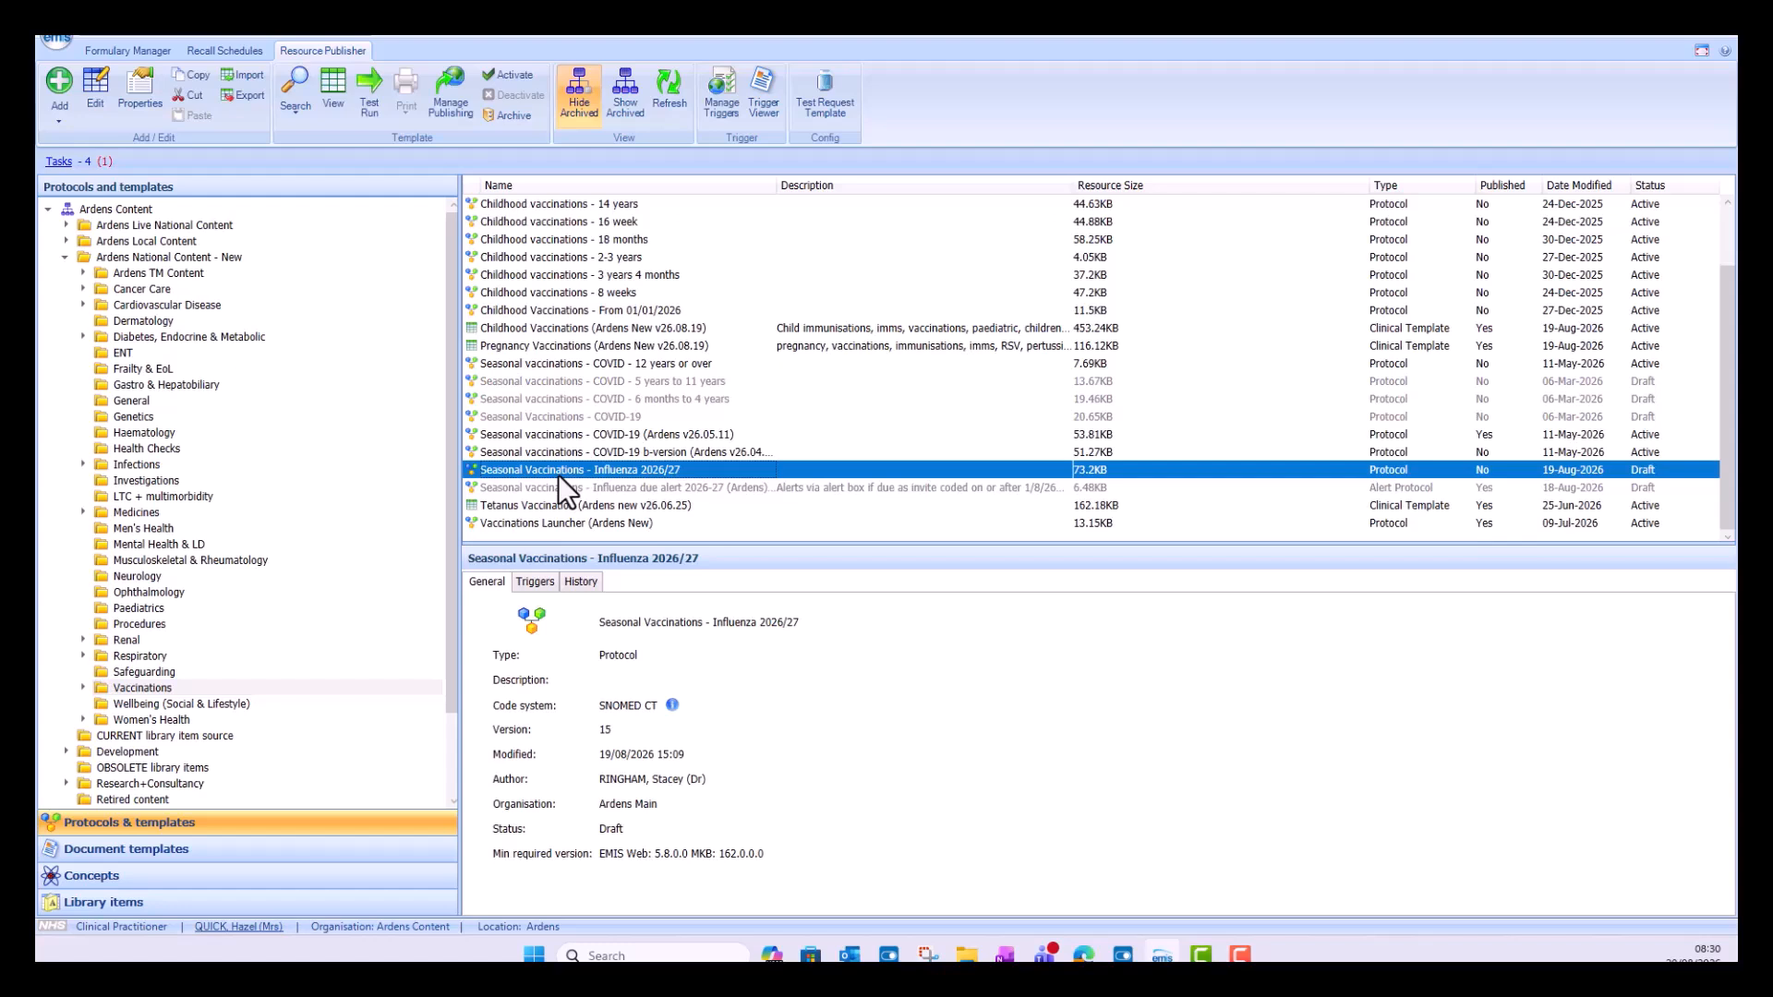
right_click(673, 472)
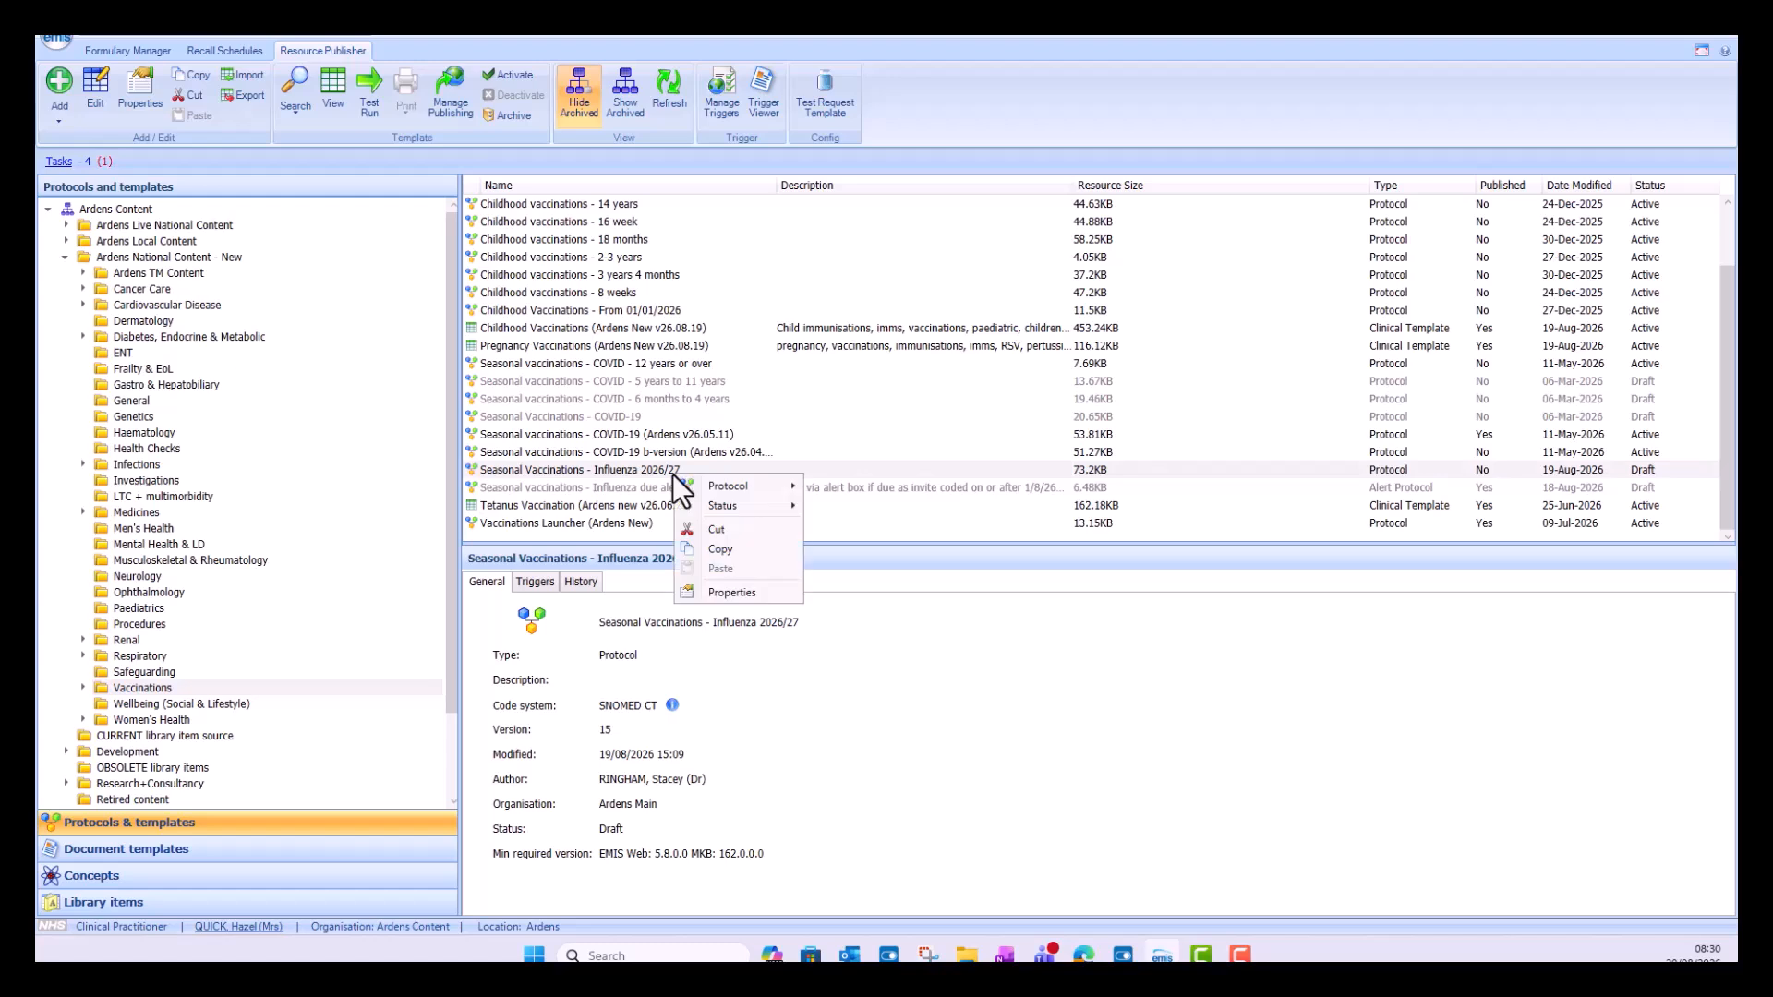
click(724, 550)
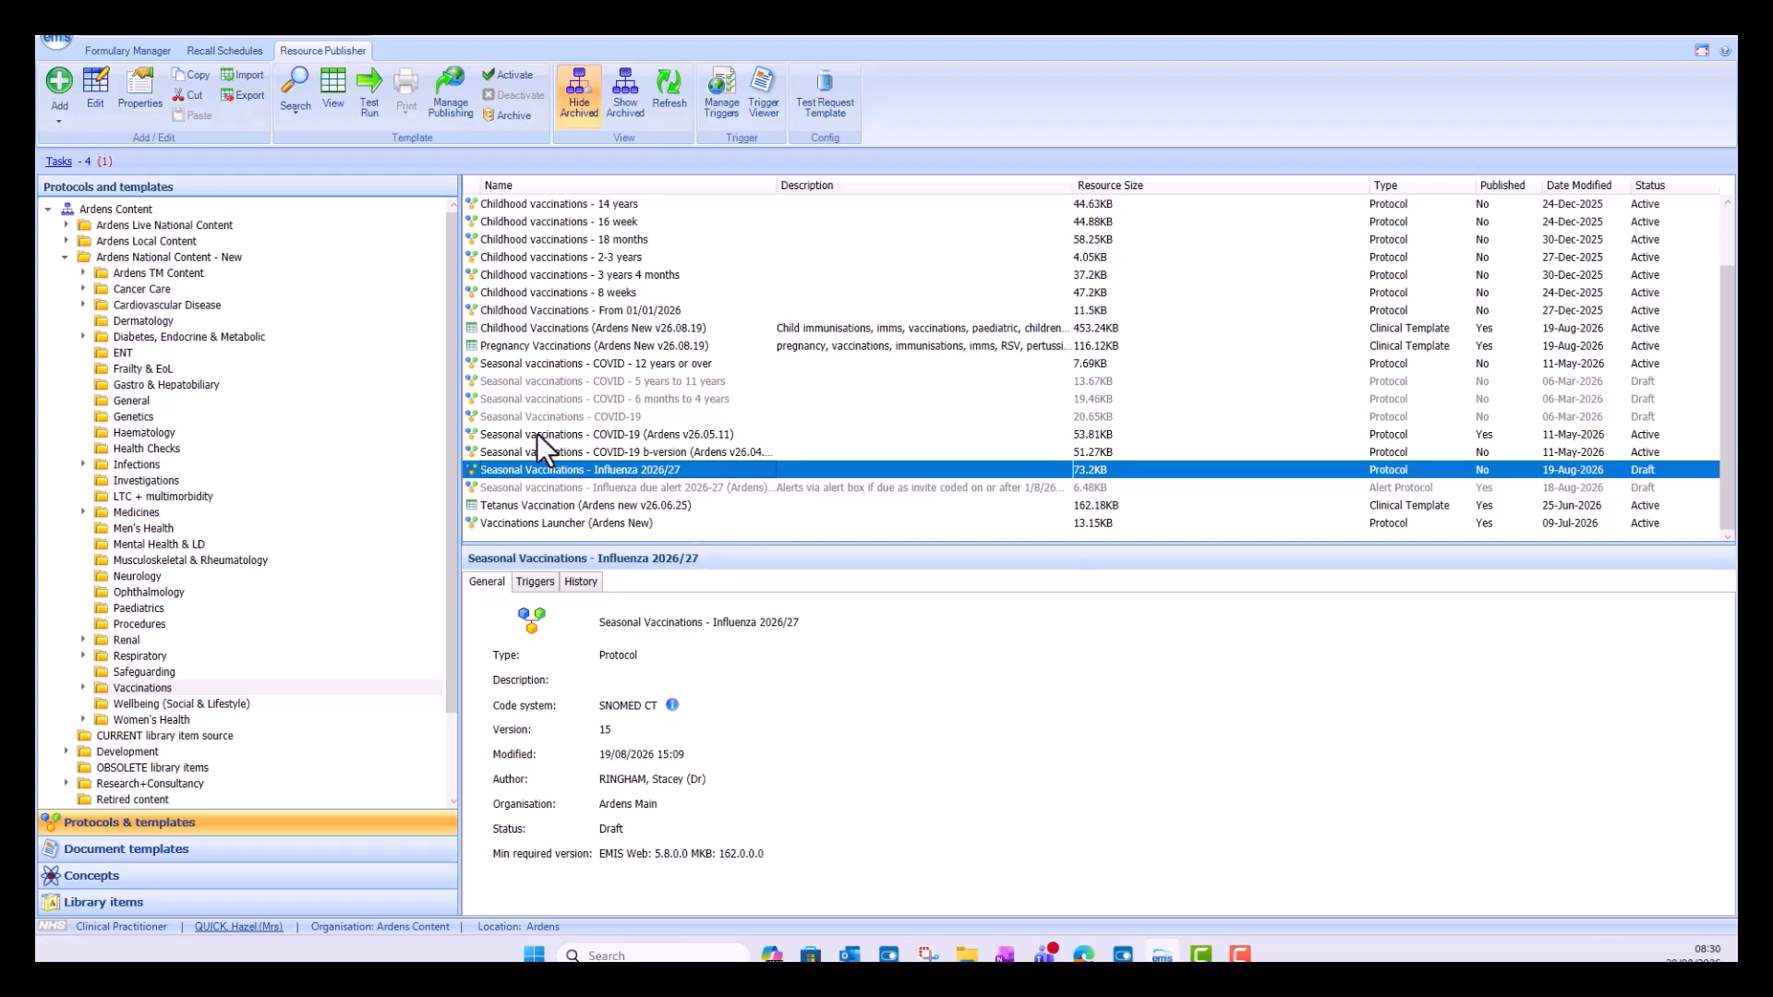
Step: Paste the copied influenza protocol into the Training folder
click(67, 258)
click(115, 356)
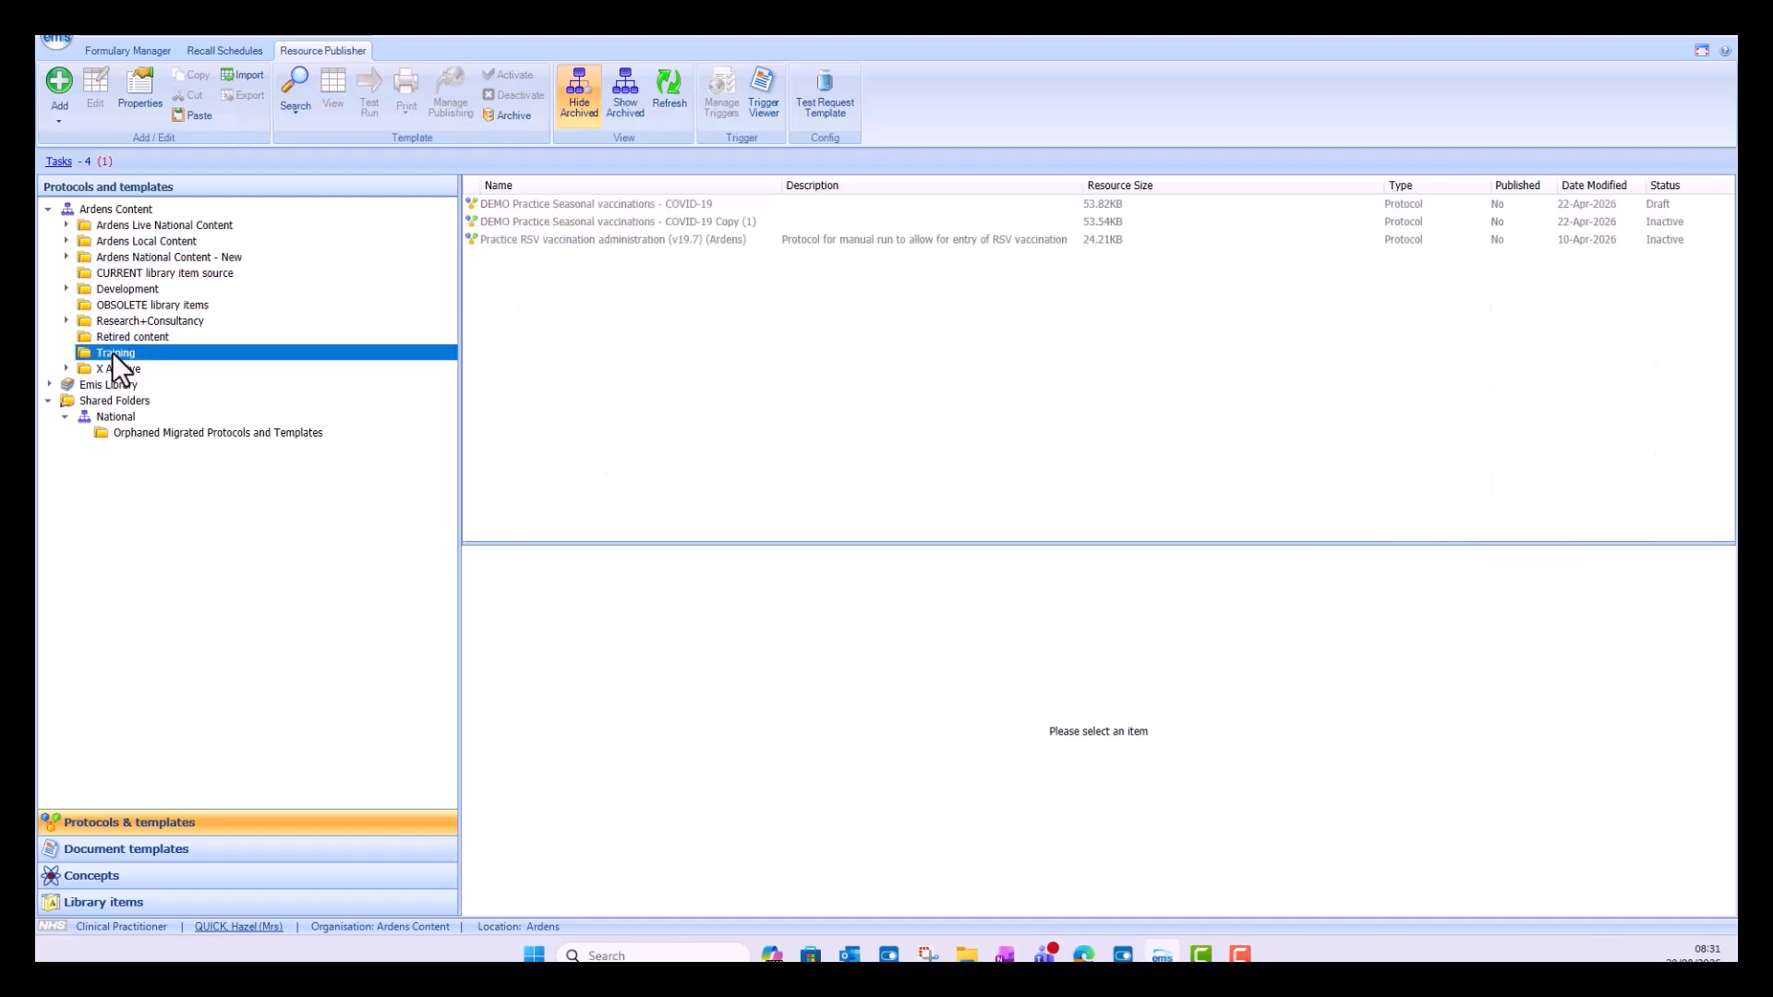
right_click(113, 354)
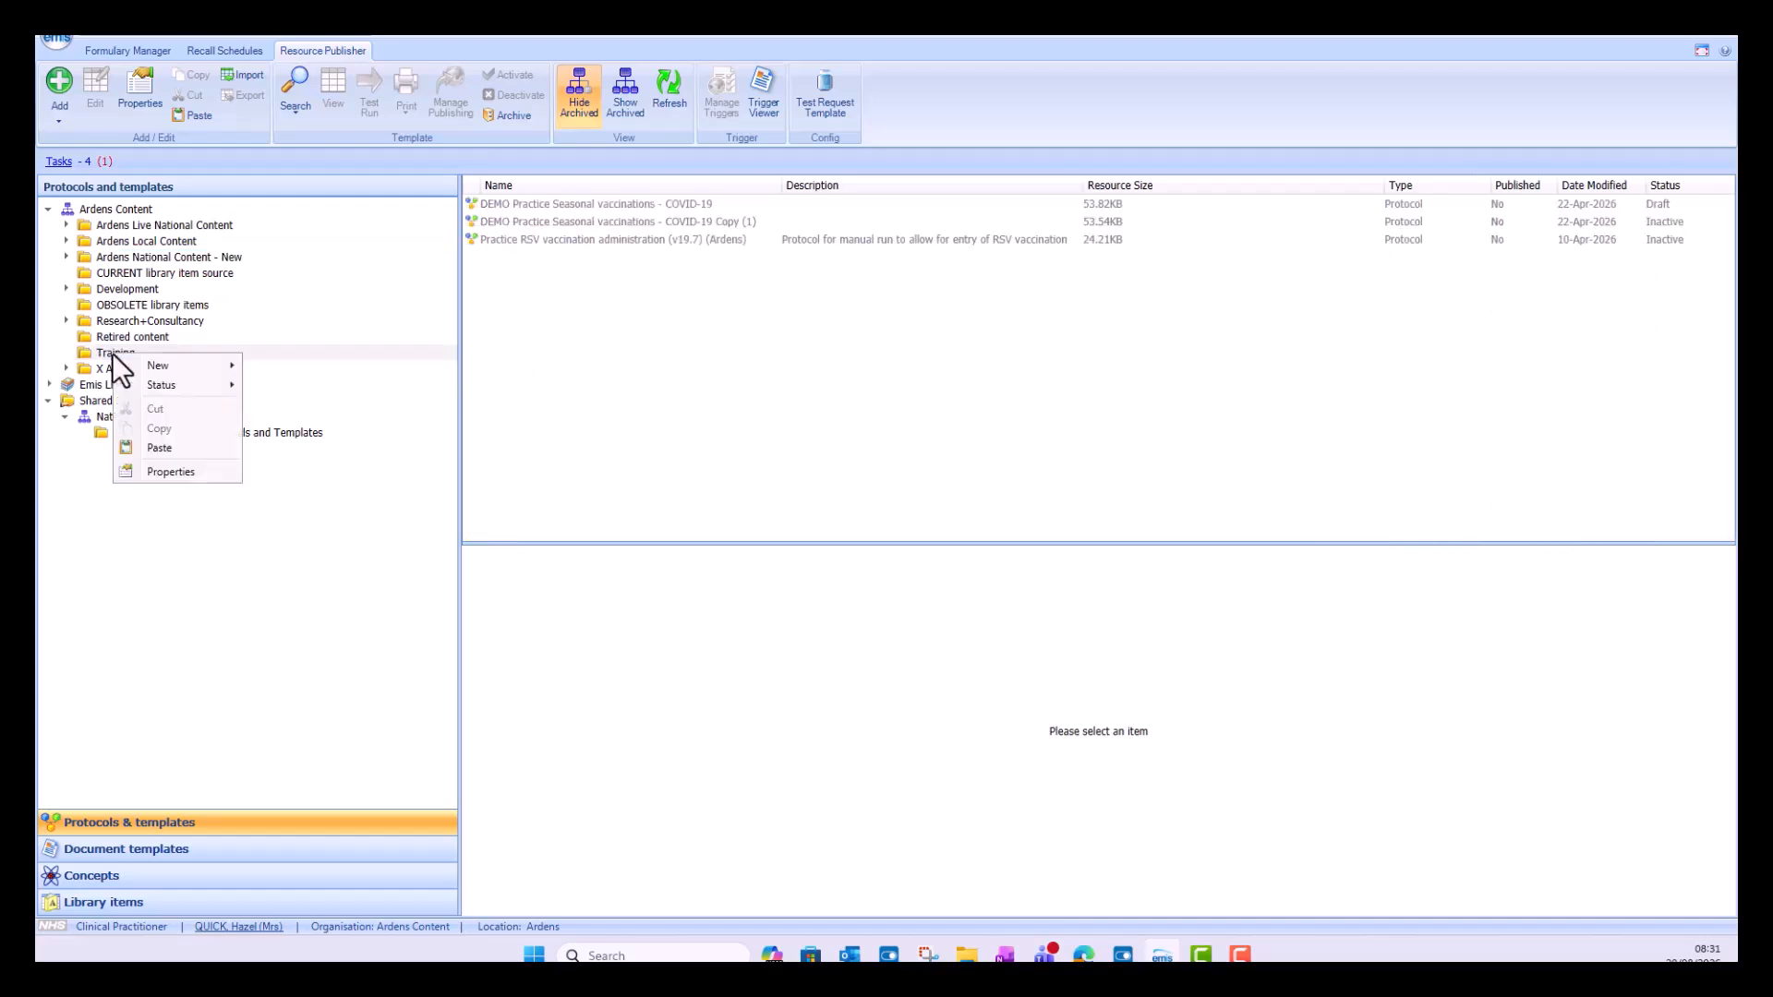
click(156, 446)
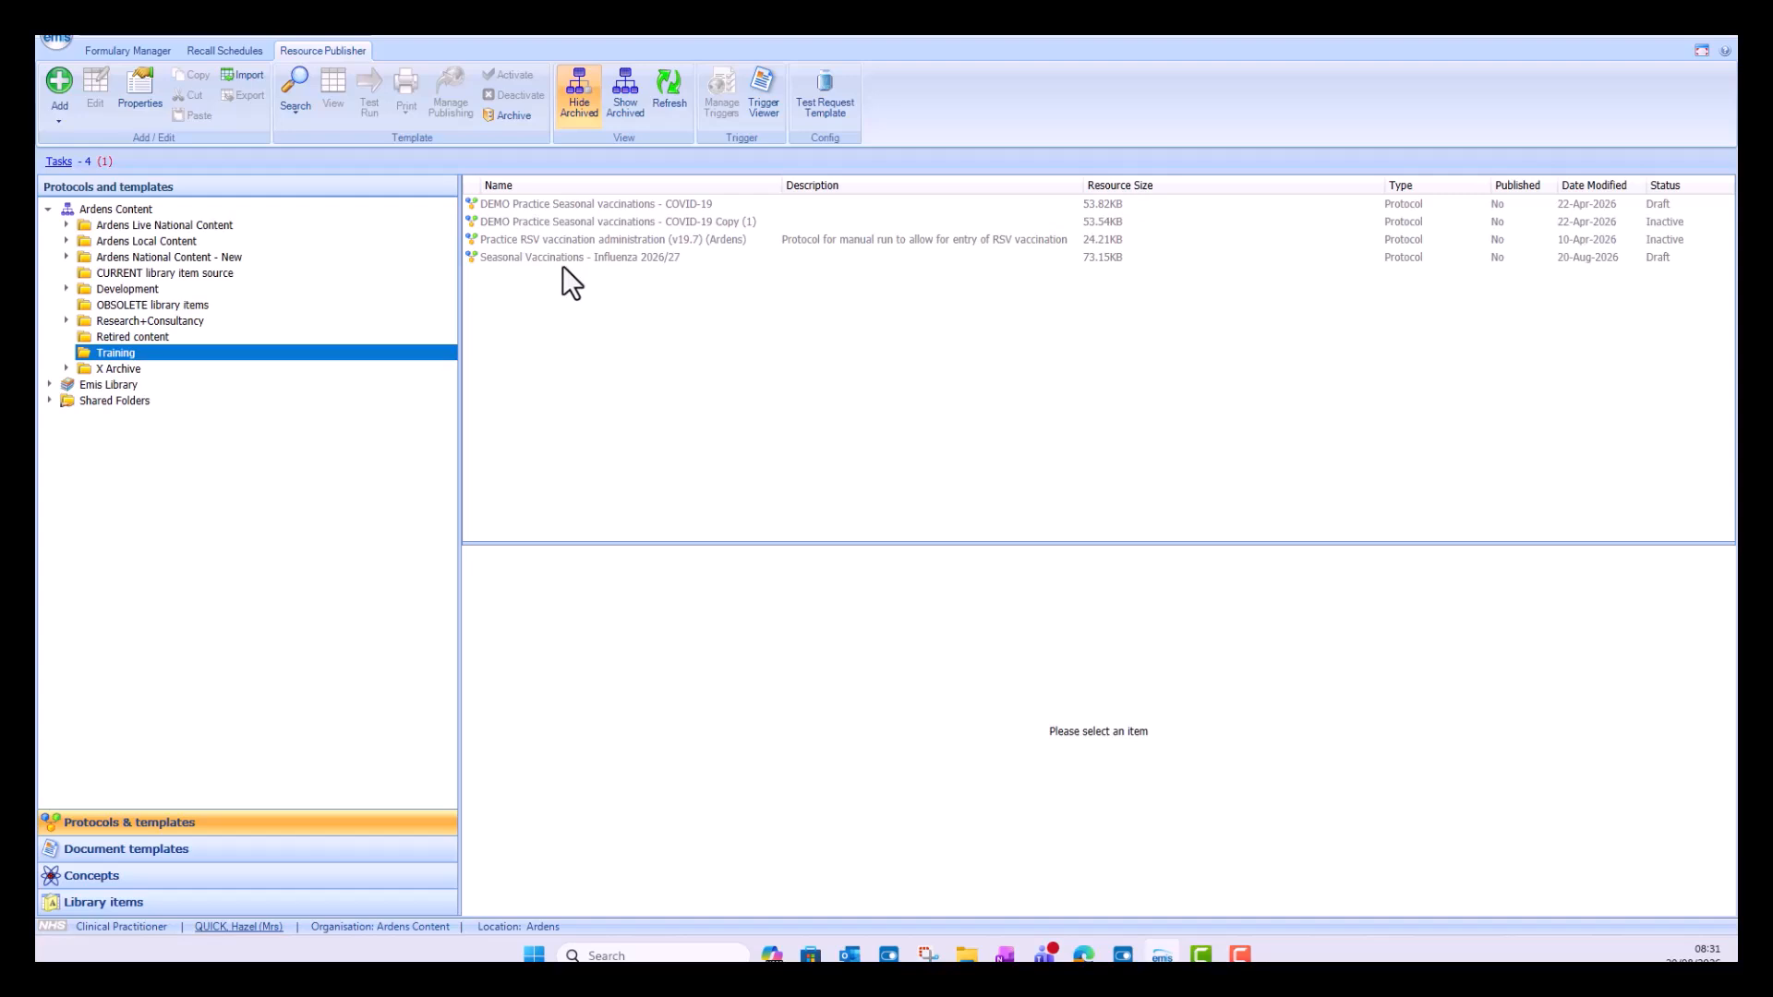
Step: Rename the pasted protocol in the Training folder as AM Seasonal Vaccinations - Influenza 2026/27 and save its properties
click(562, 257)
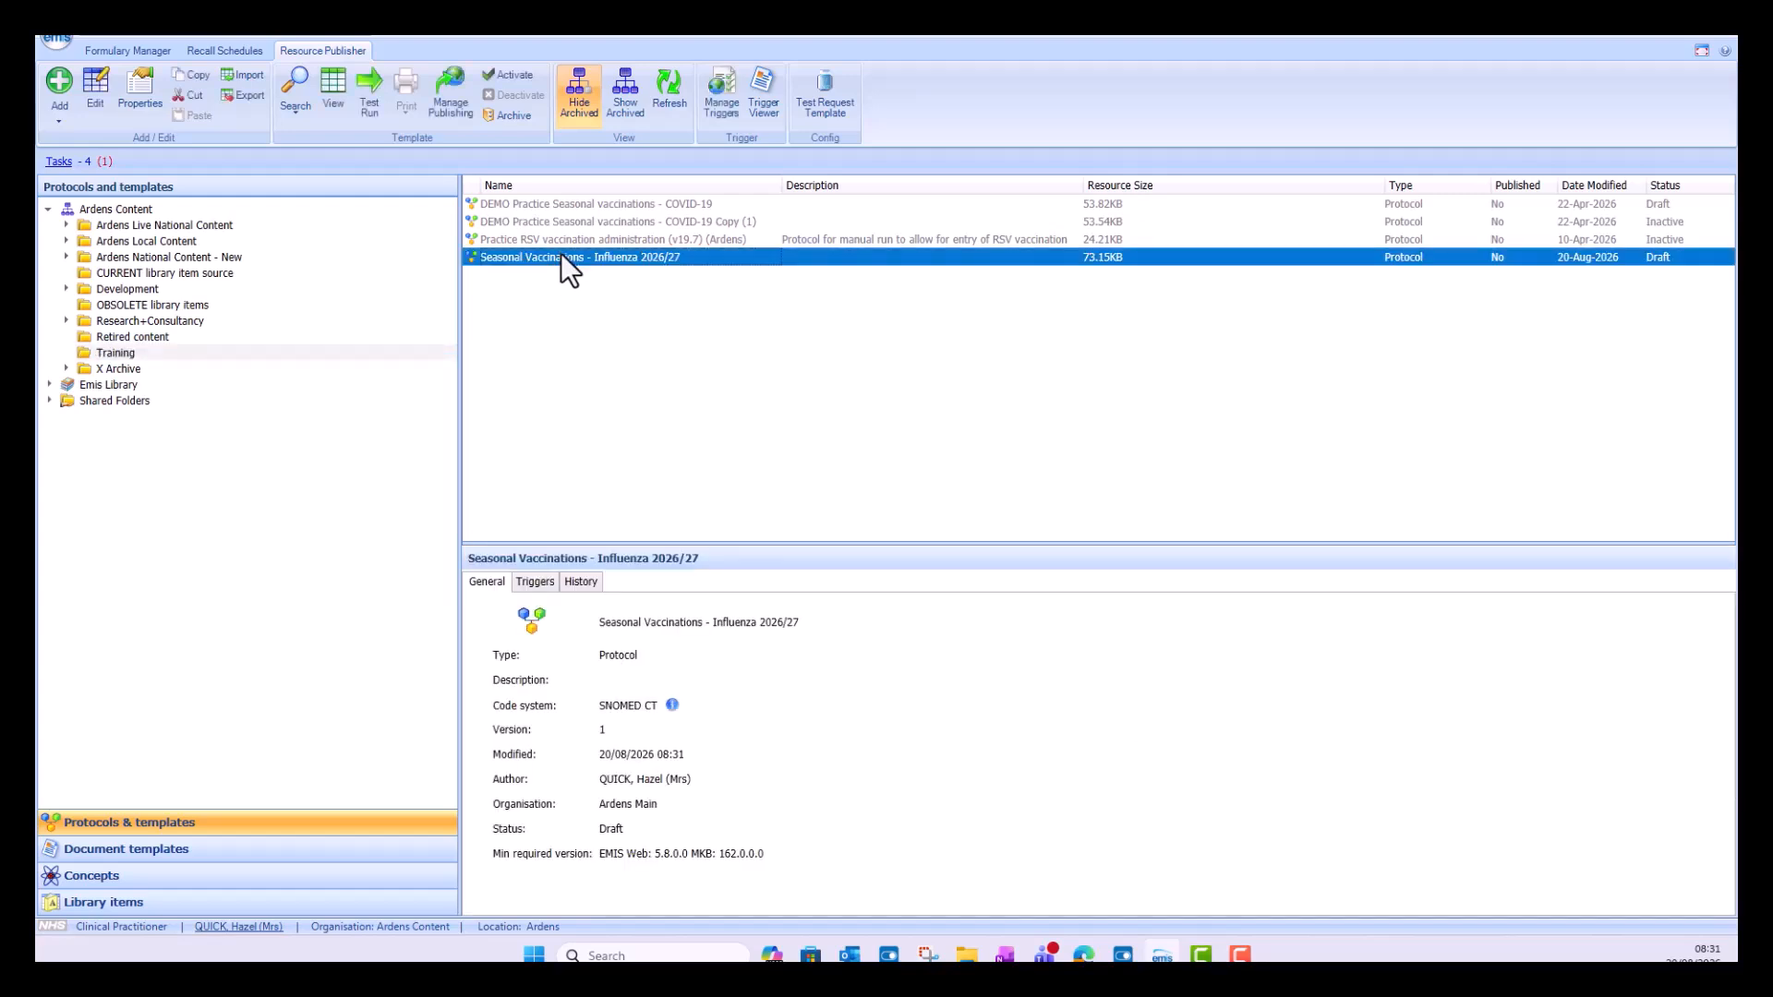
right_click(561, 257)
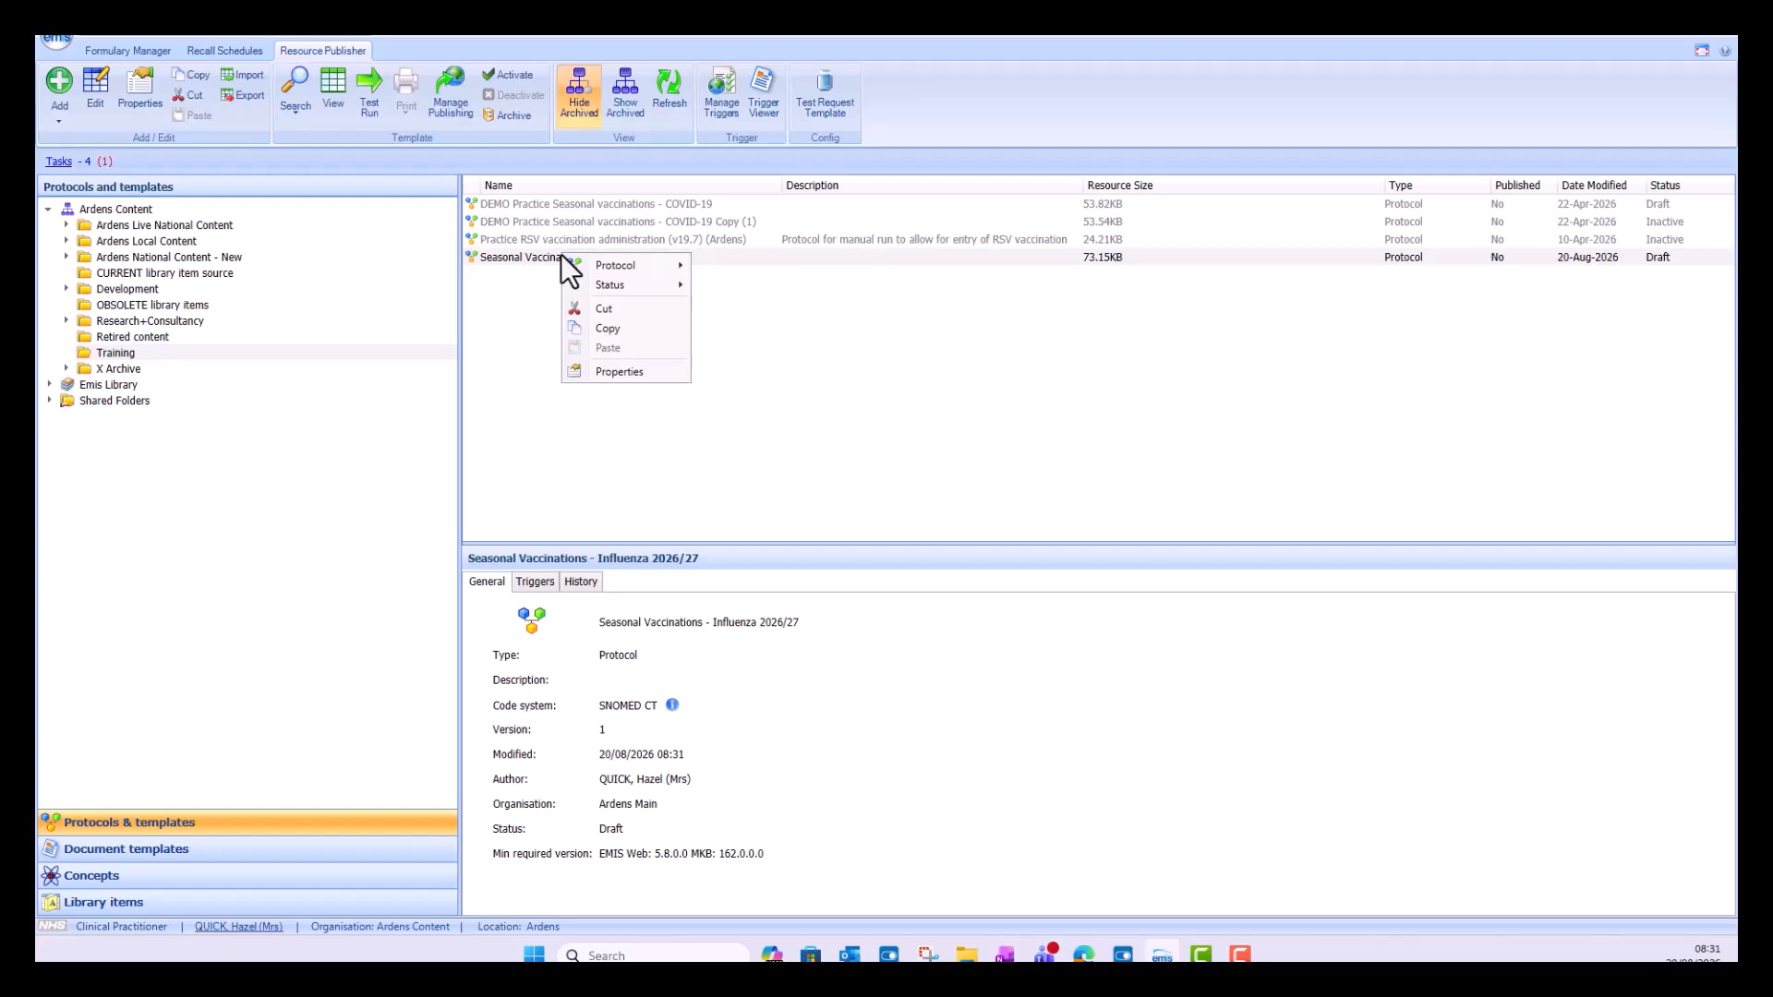
click(628, 372)
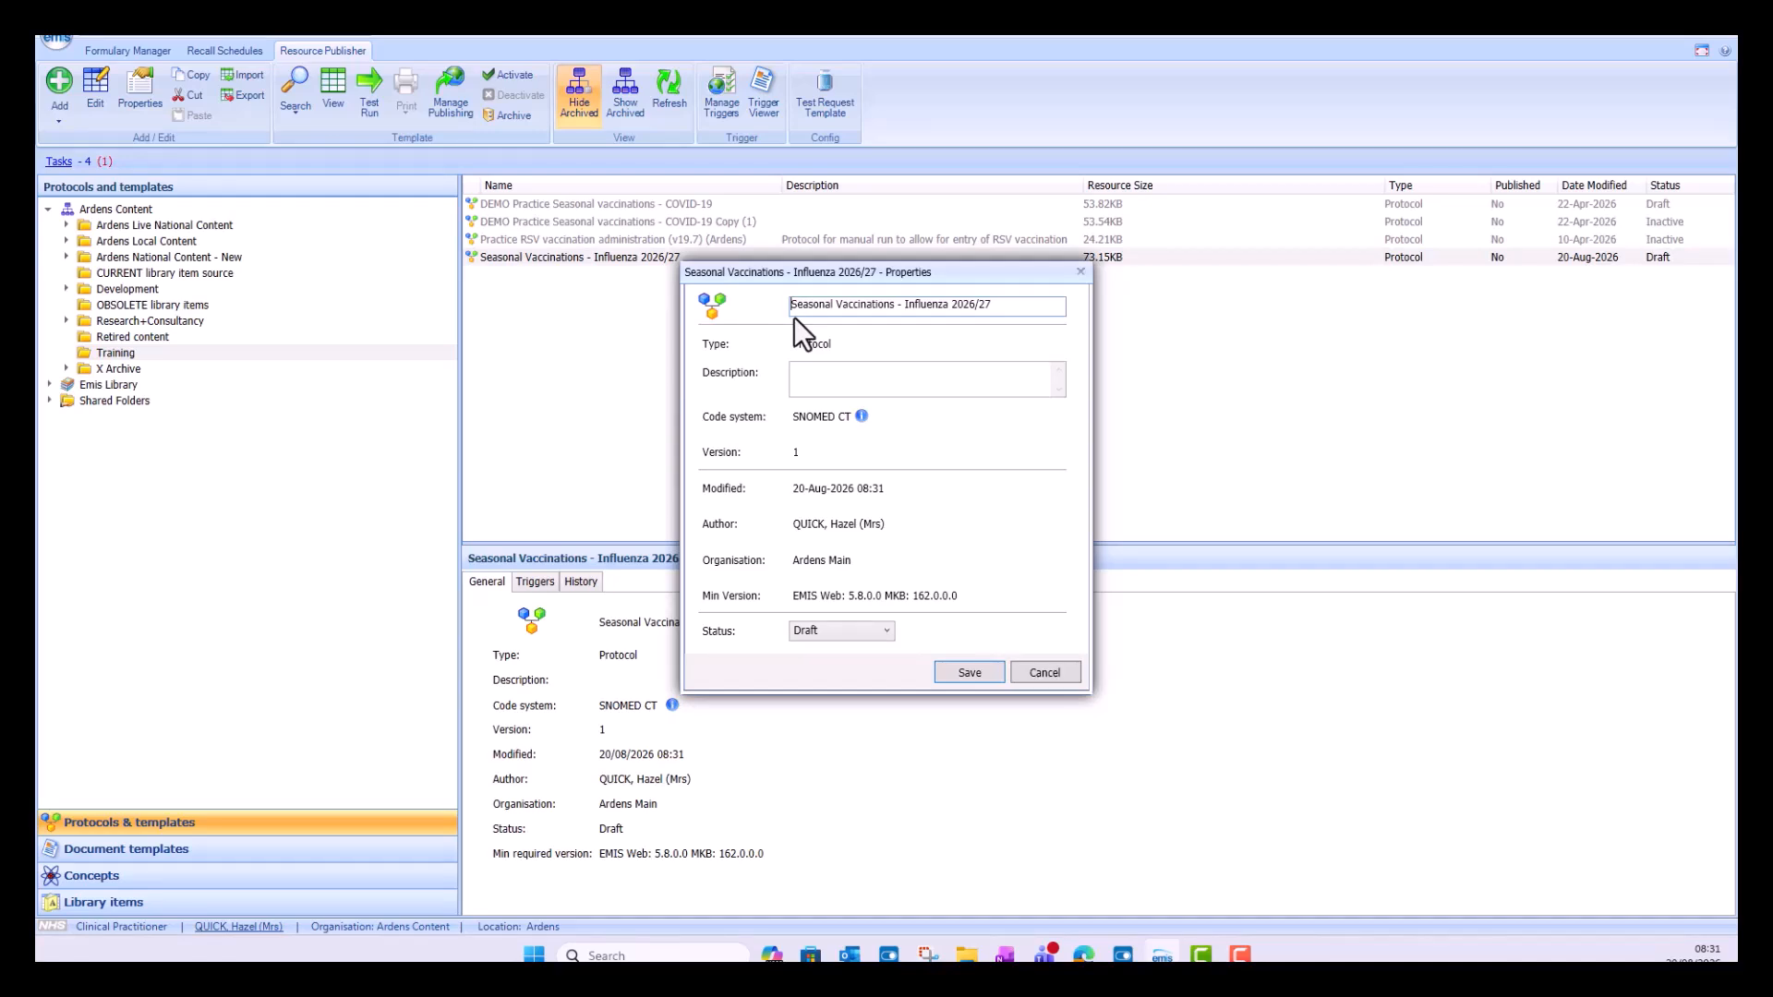
text(AM)
click(967, 671)
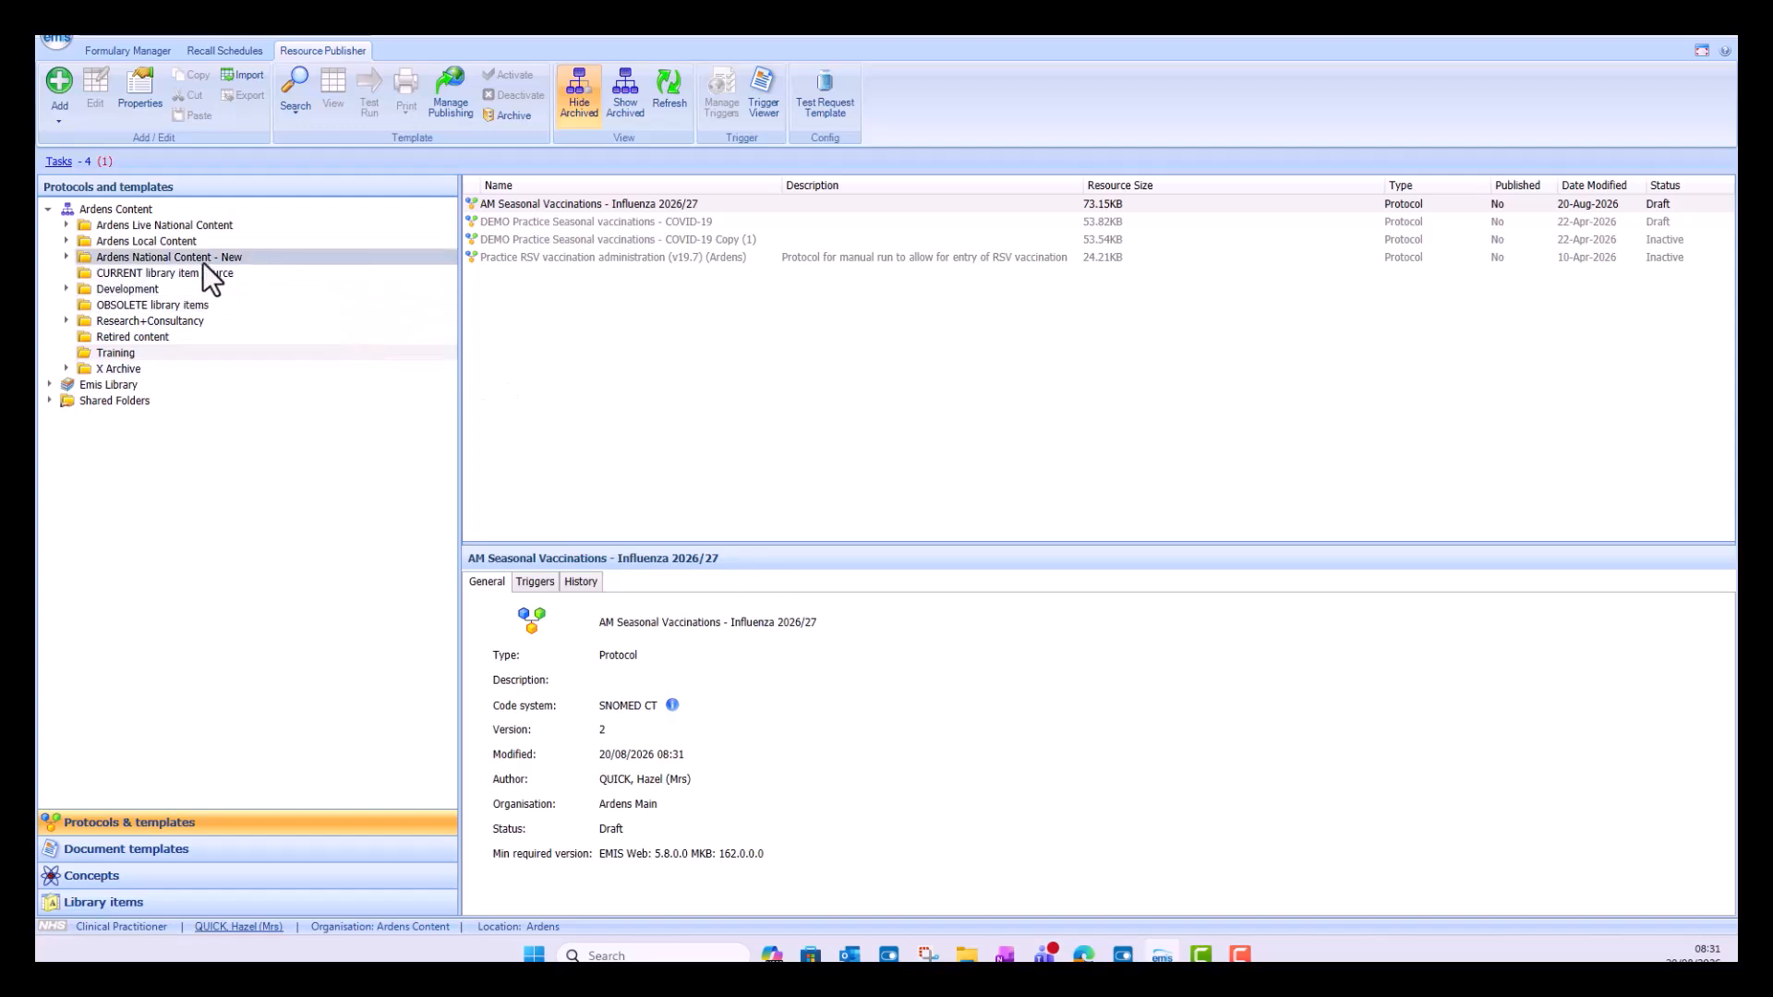
Step: Return to the original Seasonal Vaccinations - Influenza 2026/27 protocol in the national Vaccinations folder and look at its available actions
click(109, 257)
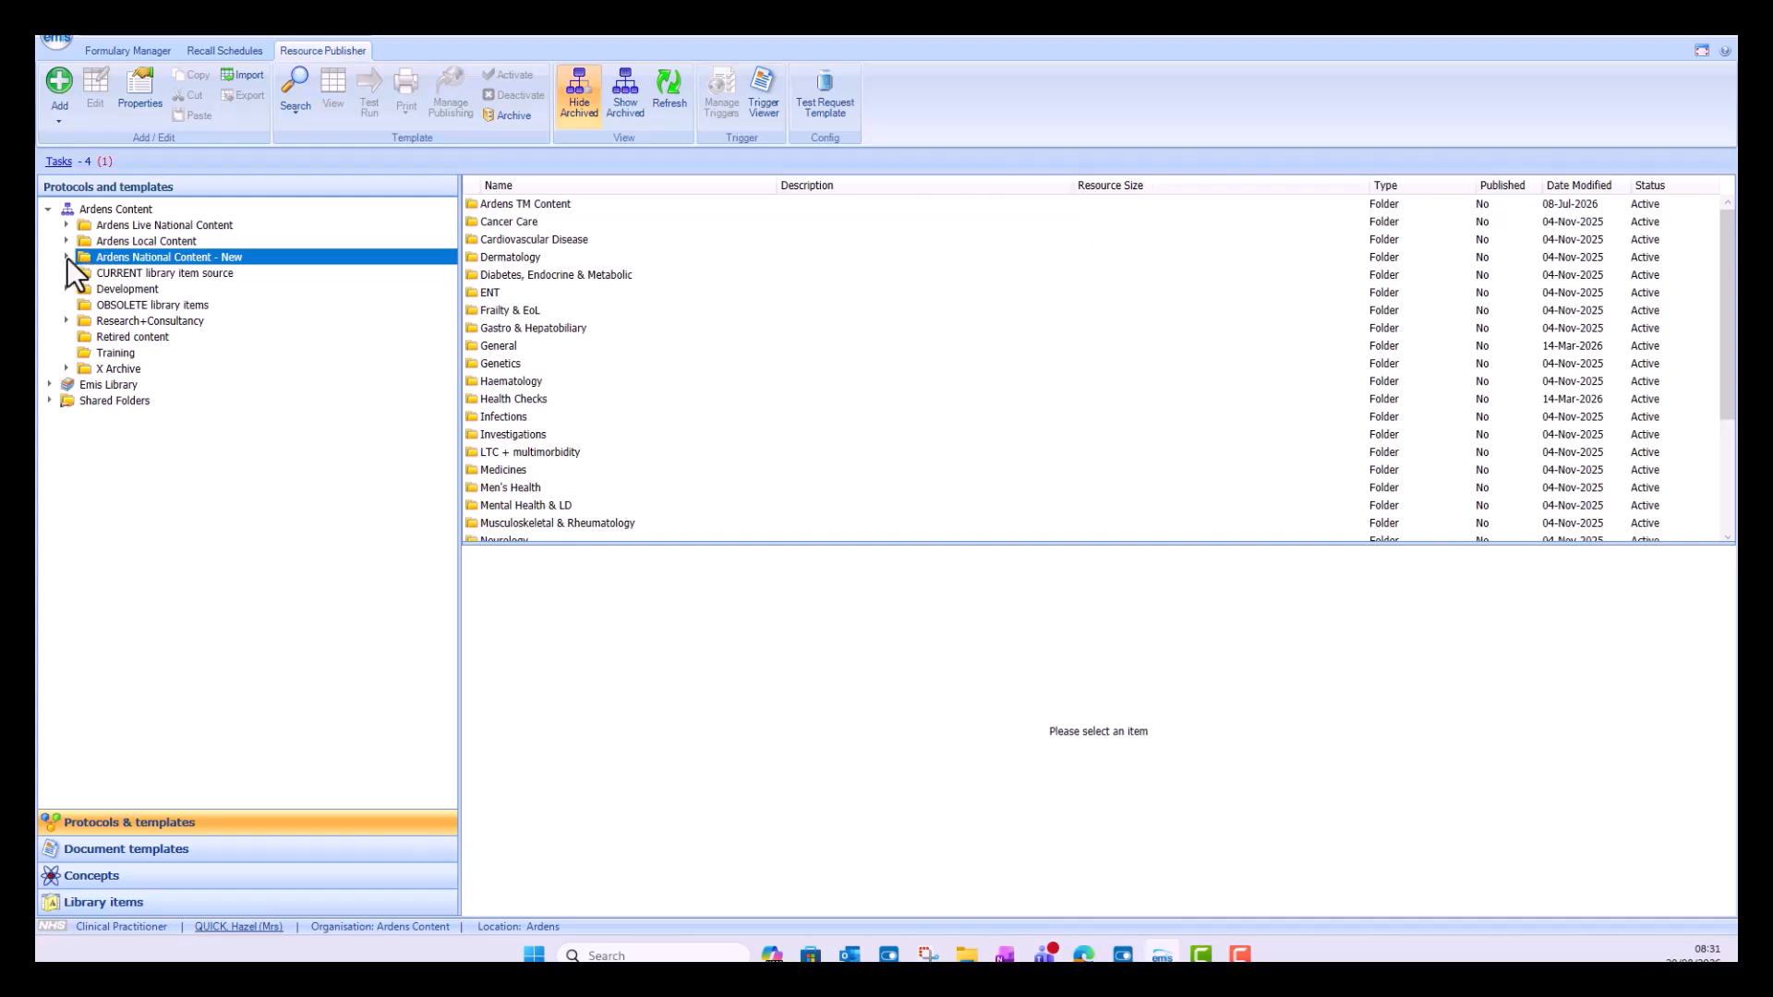
click(67, 257)
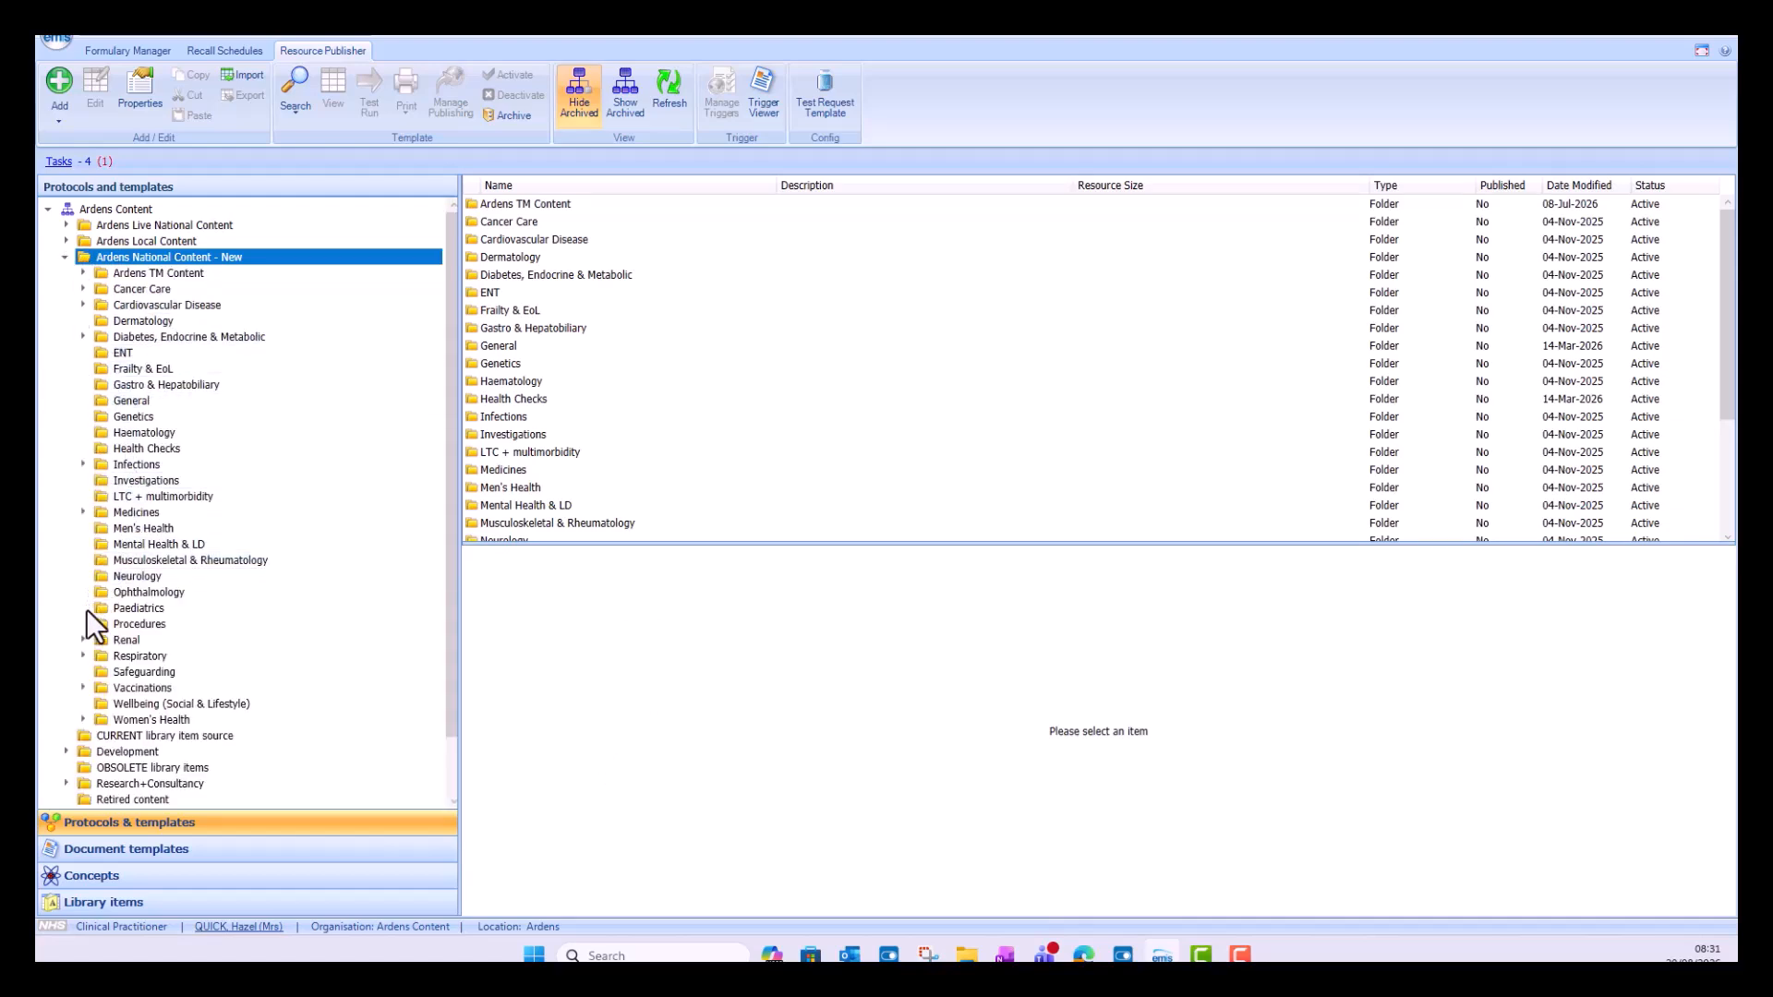
click(131, 692)
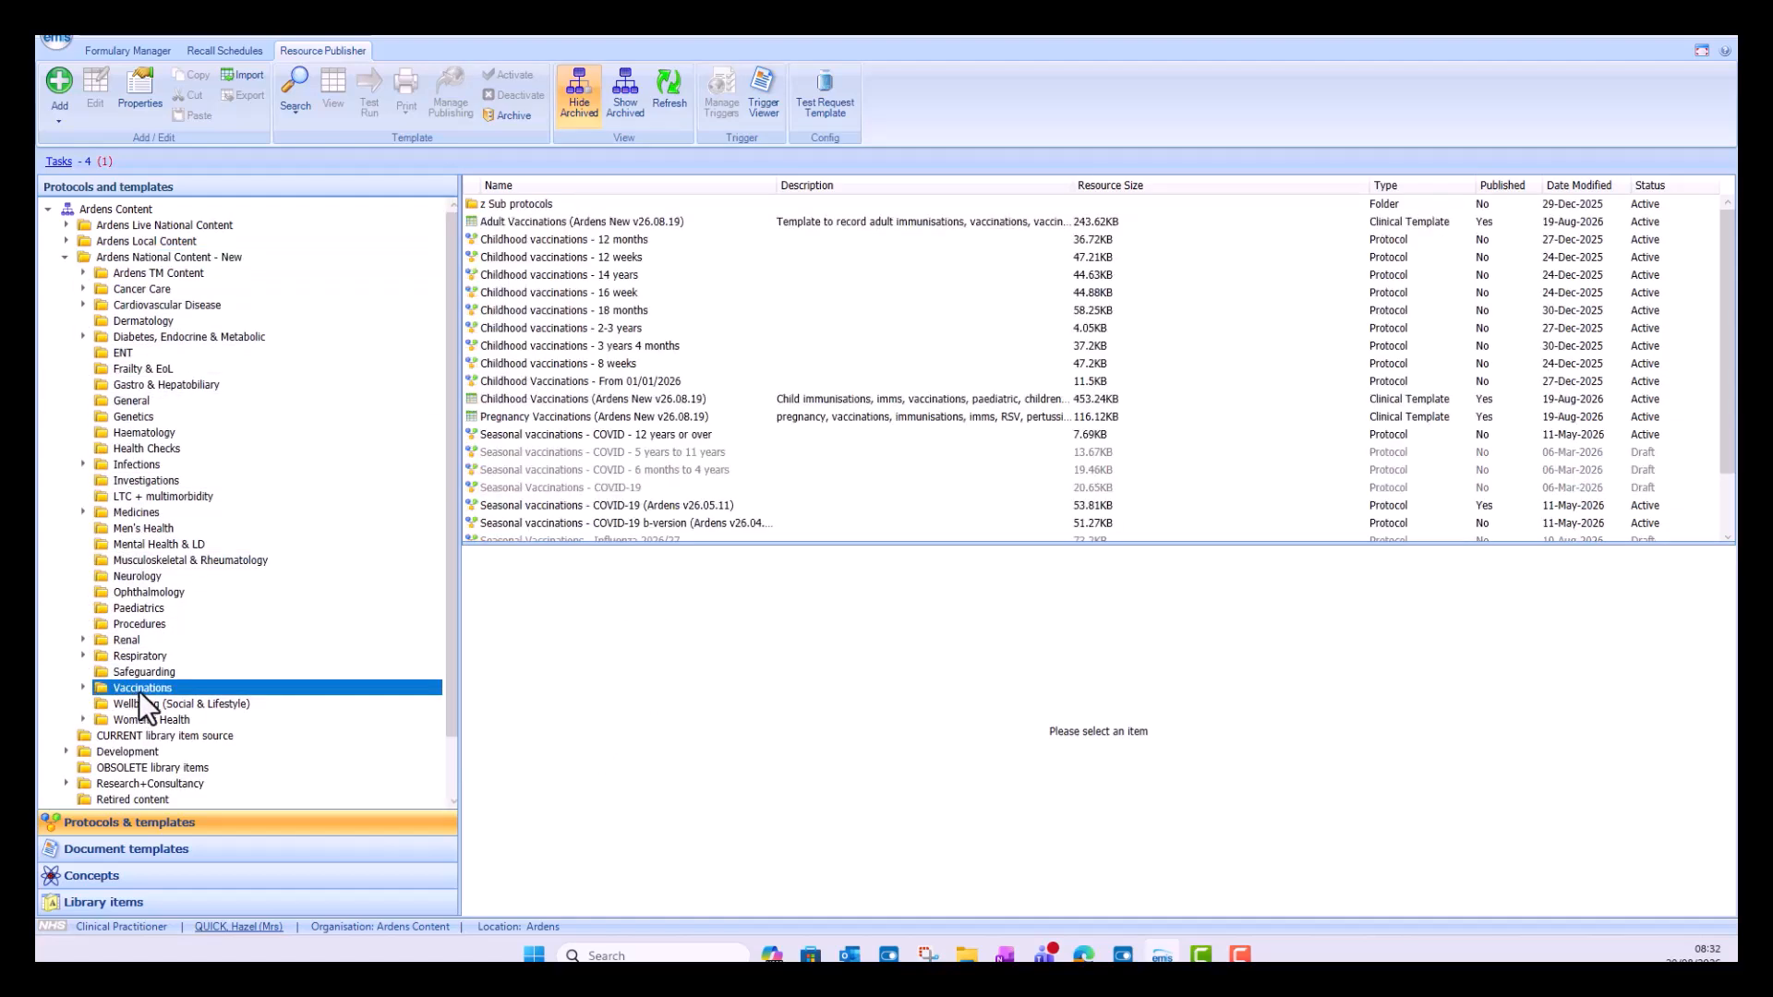
scroll(622, 466, down, 2)
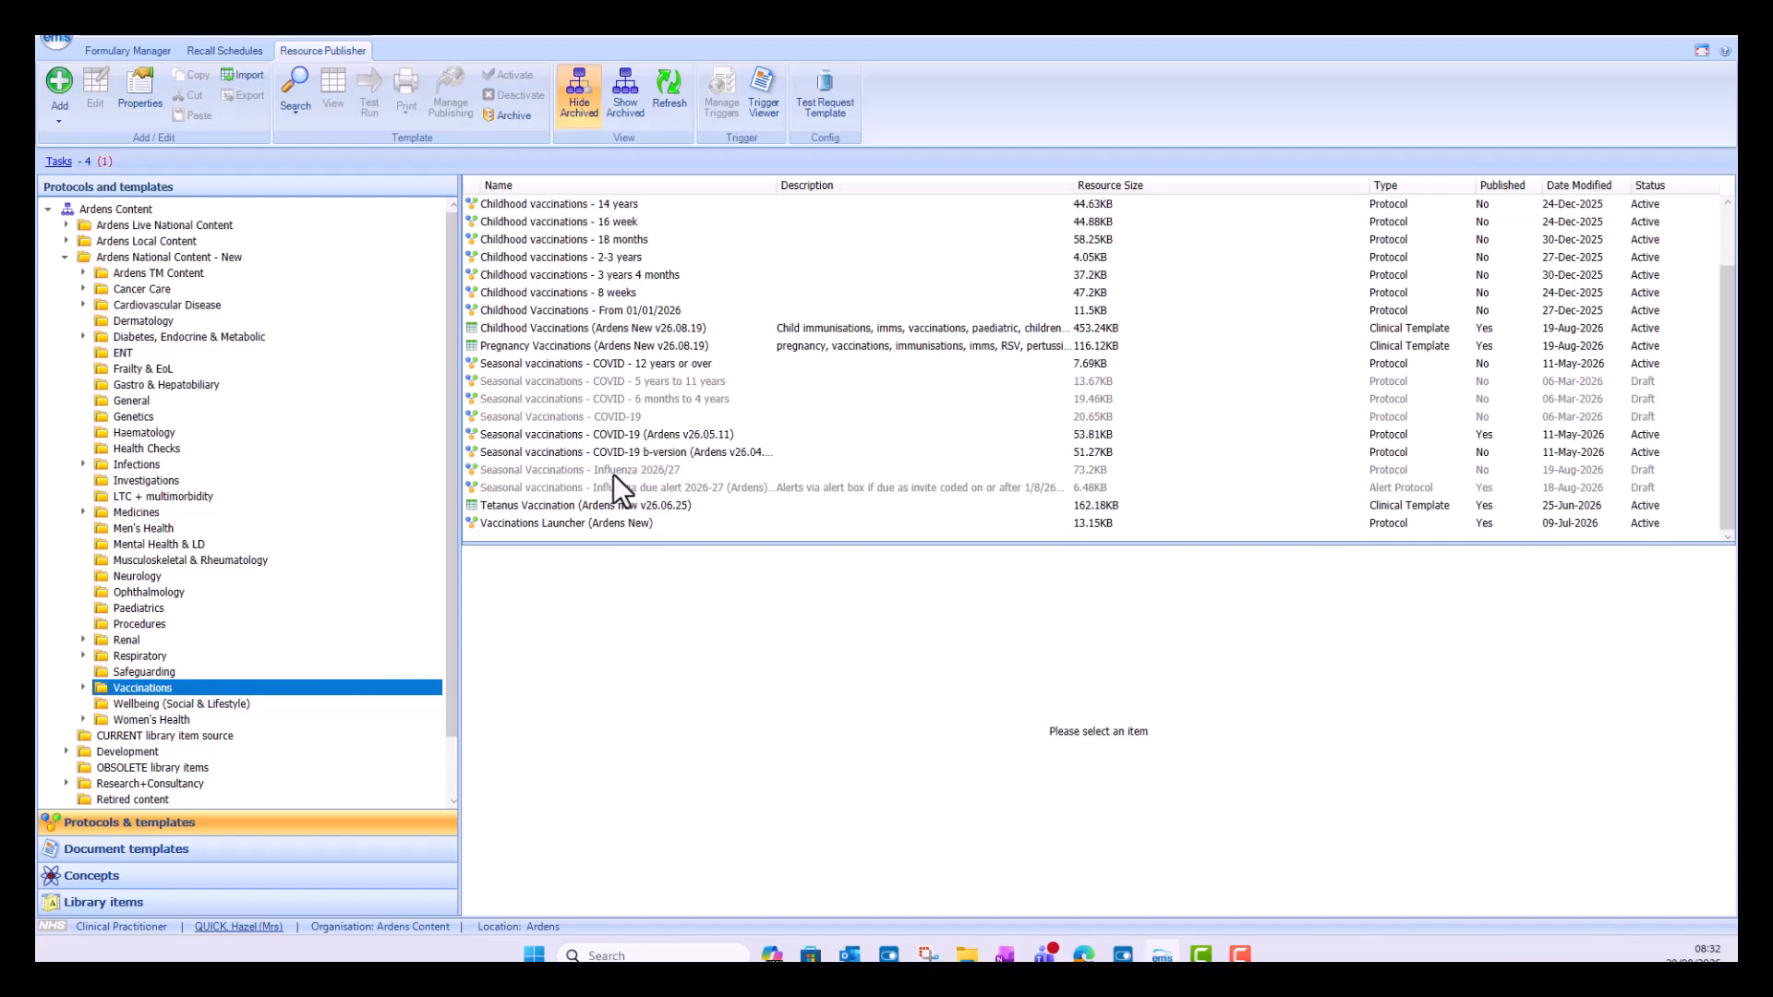
click(616, 470)
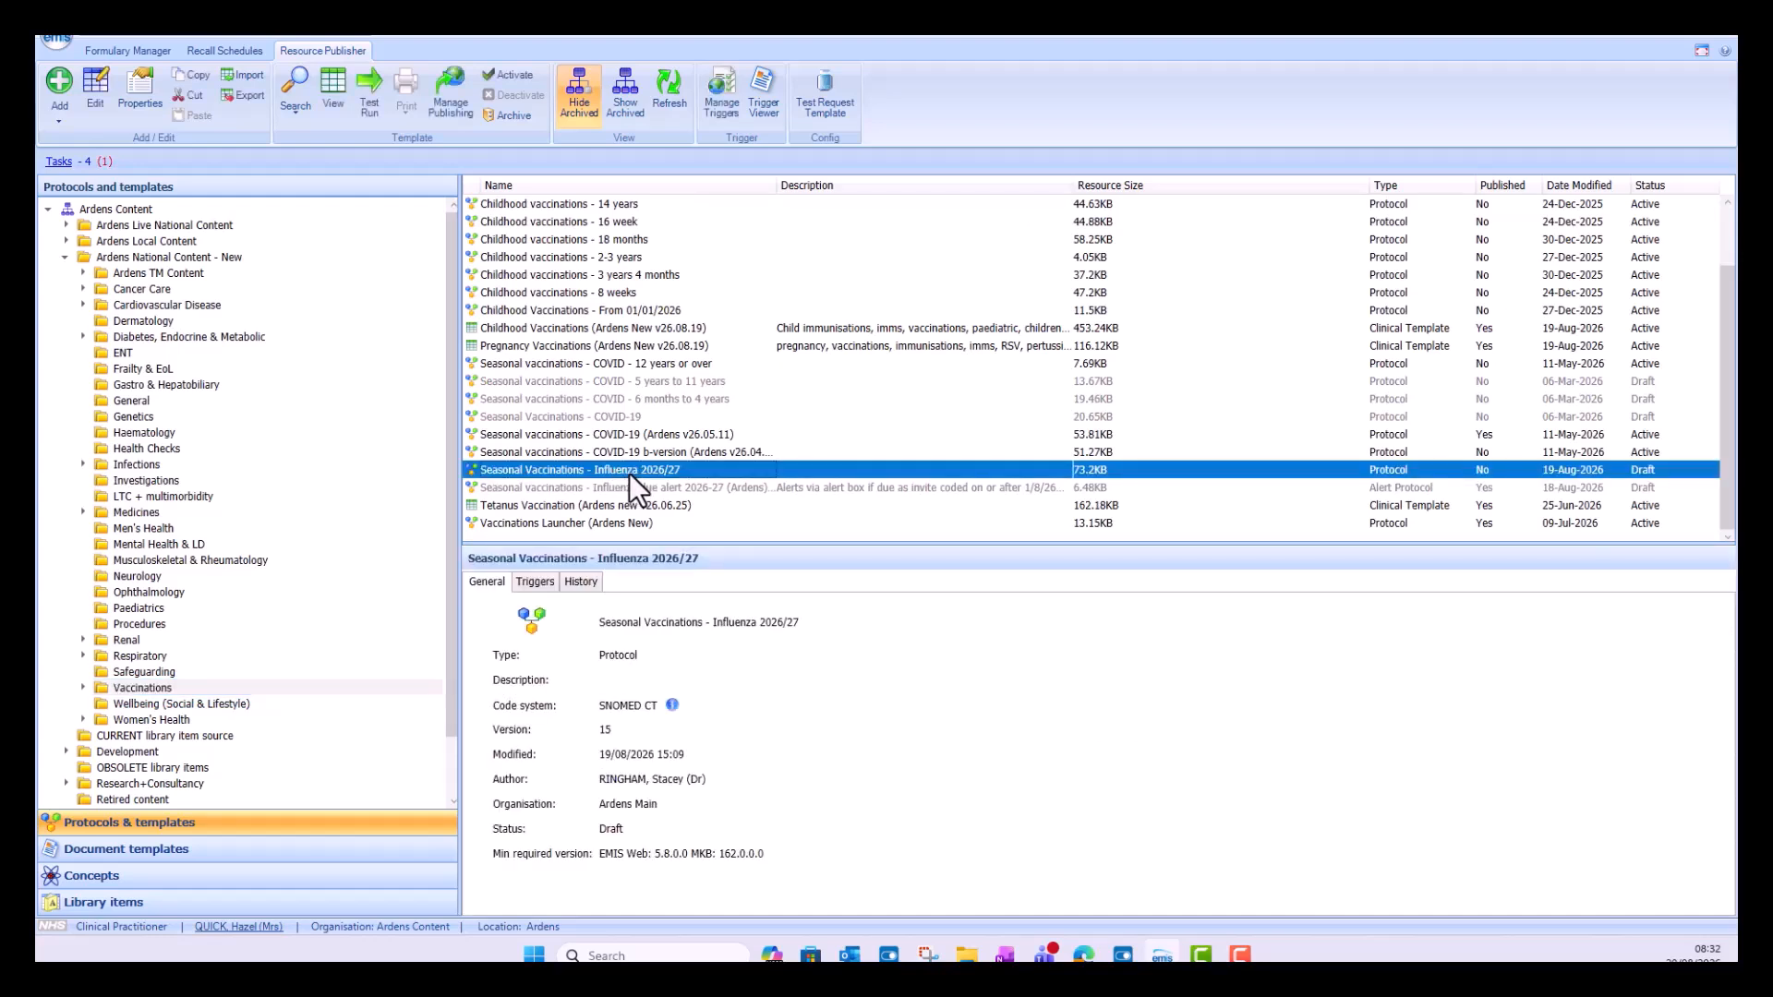
right_click(629, 473)
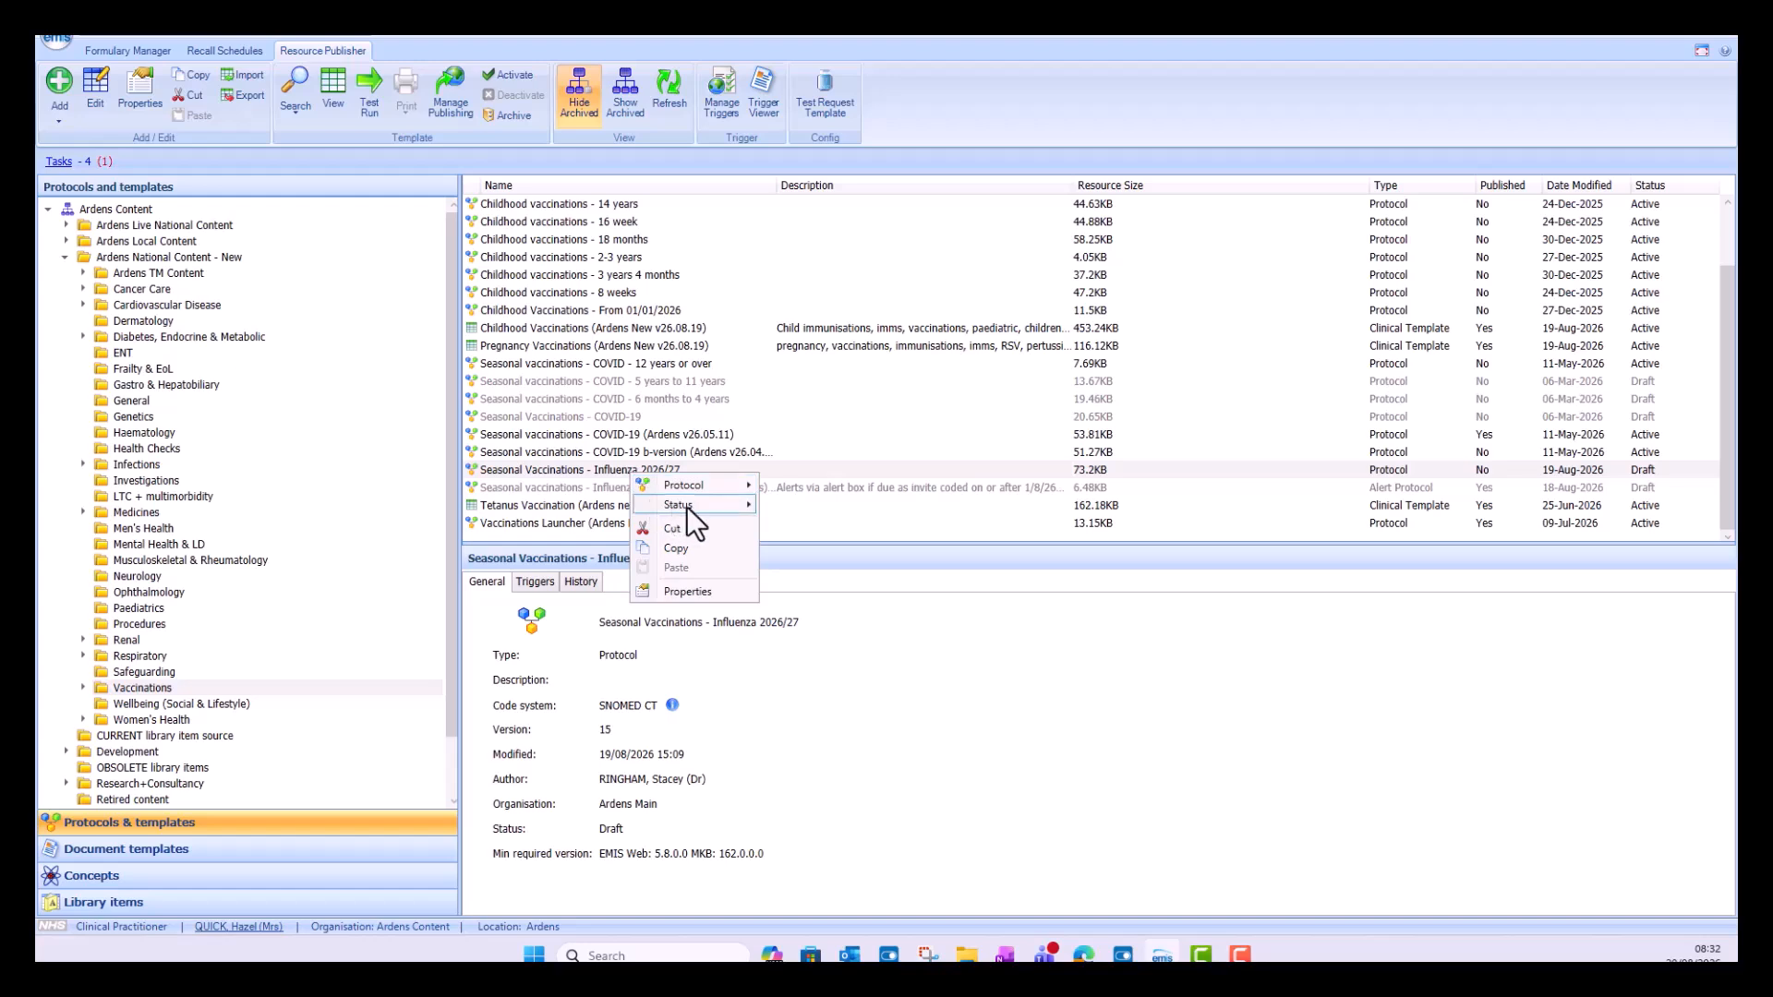
mouse_move(687, 506)
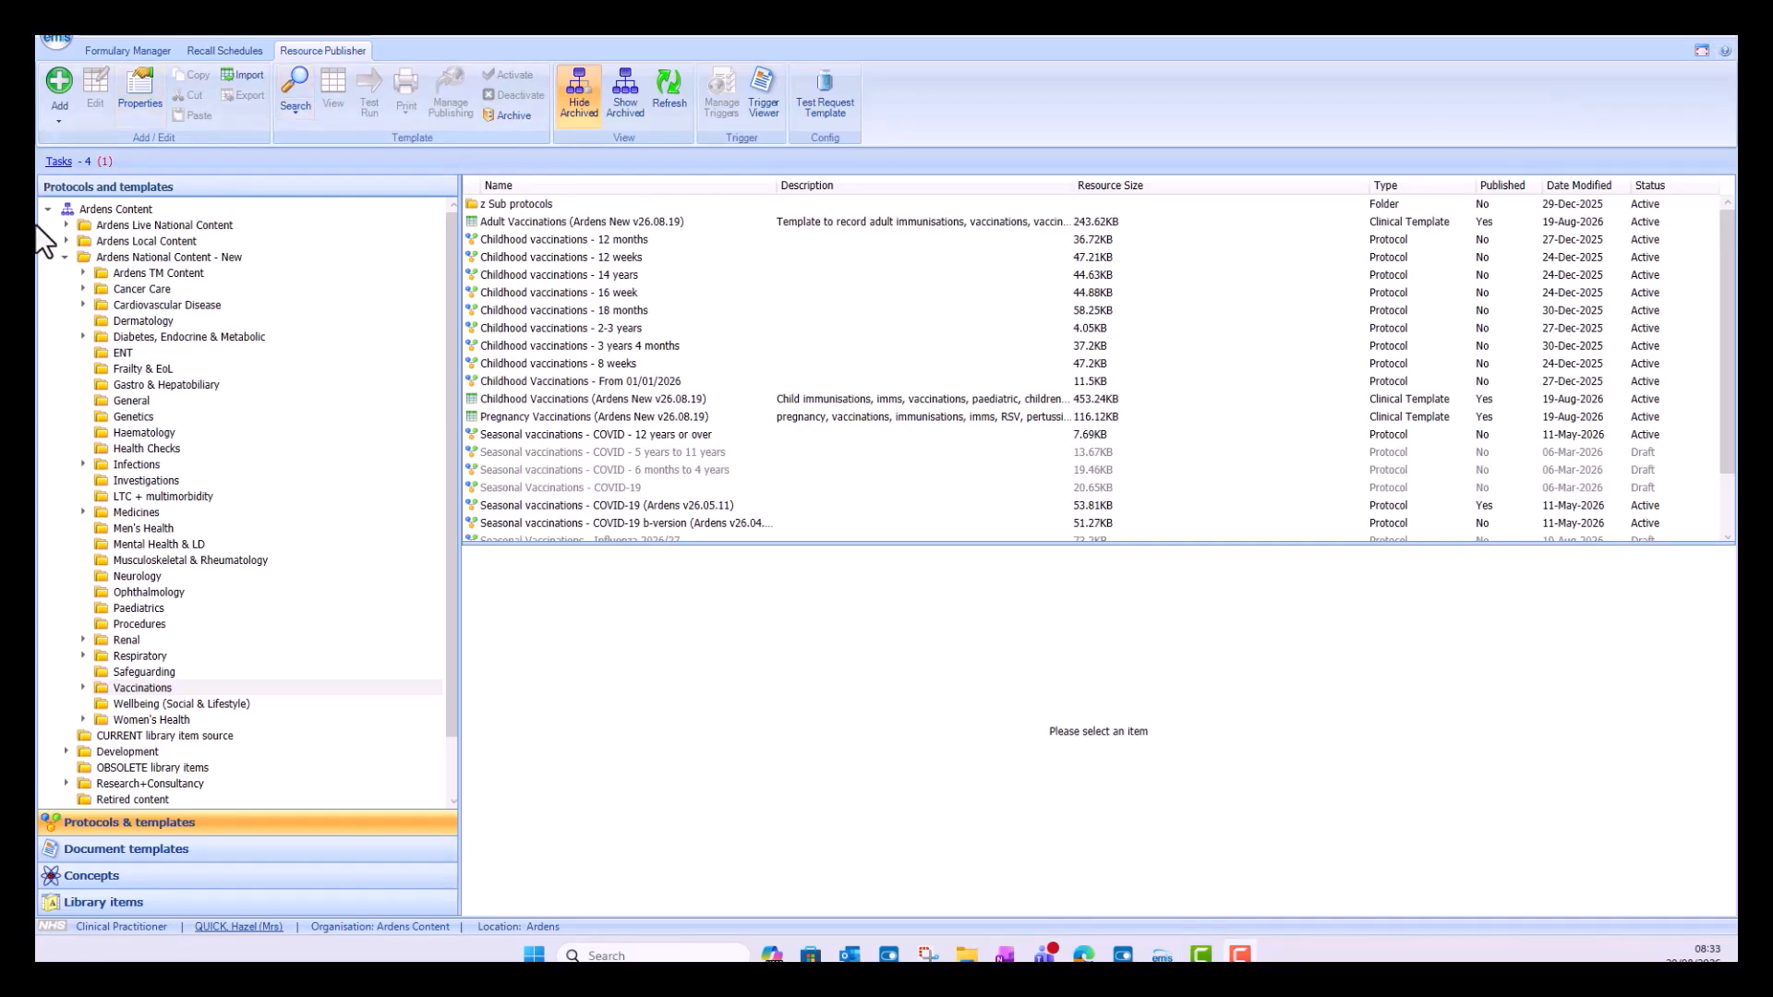
Step: Open the AM Seasonal Vaccinations - Influenza 2026/27 protocol in the Training folder for editing
click(66, 258)
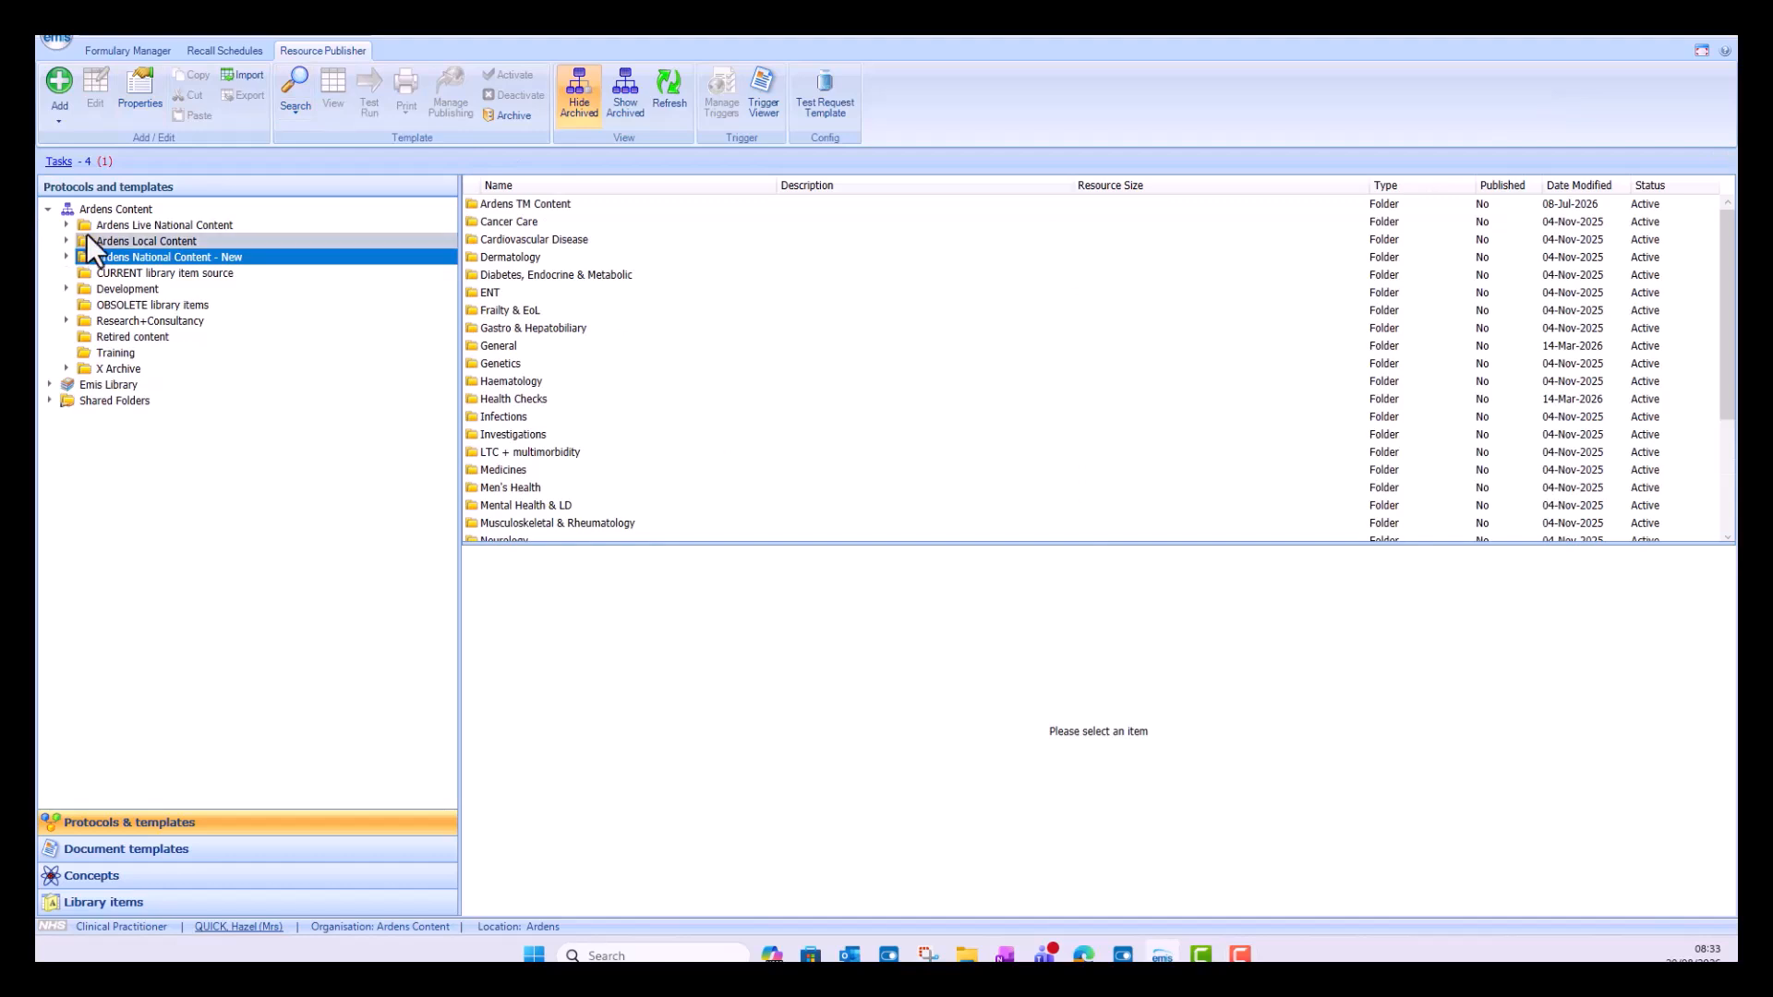
click(127, 354)
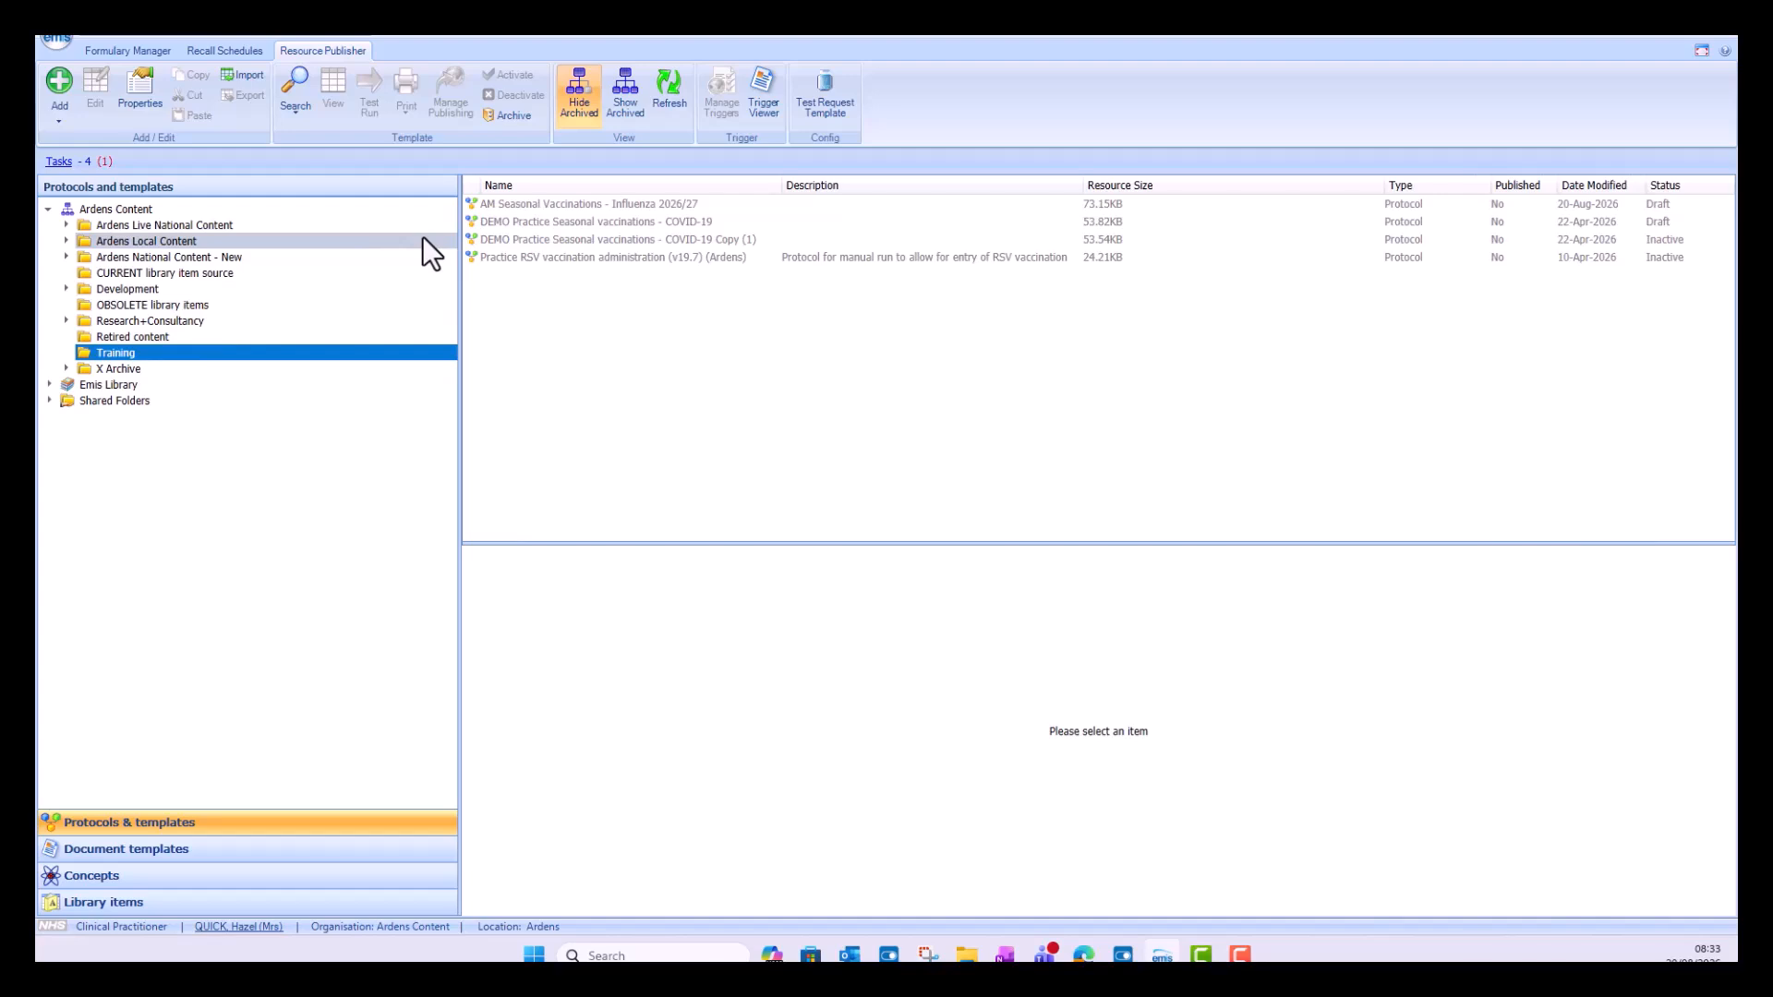
click(515, 205)
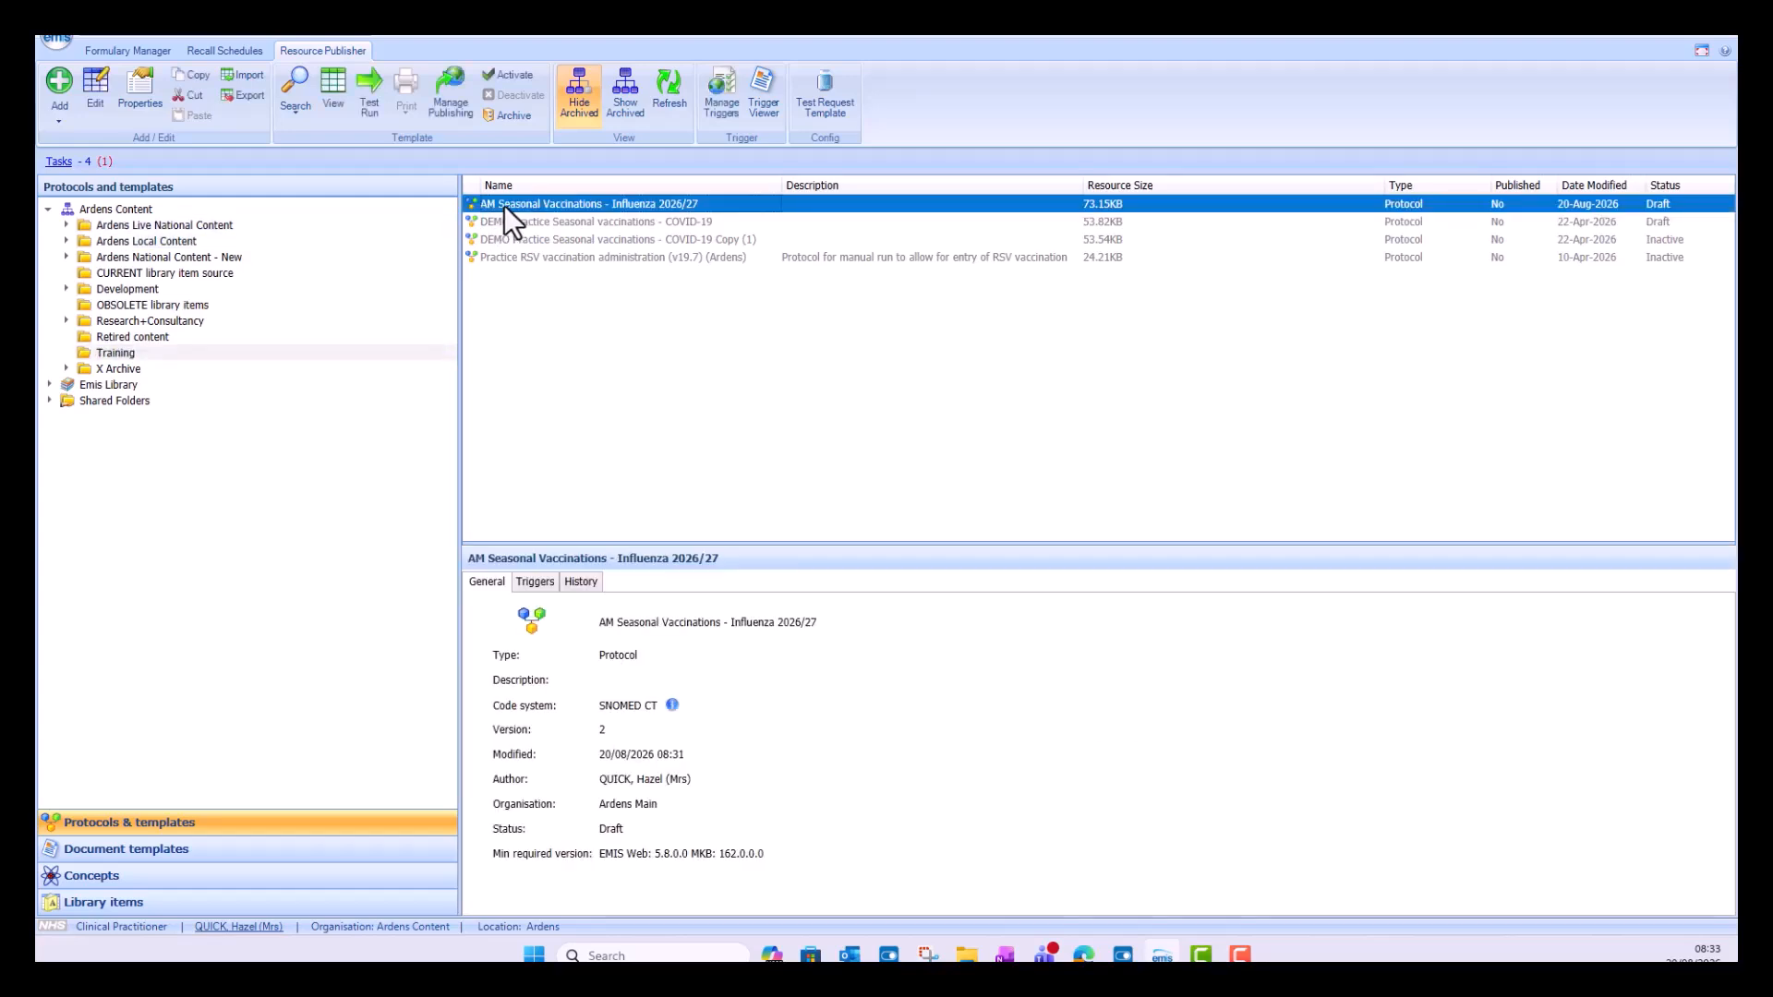
click(93, 79)
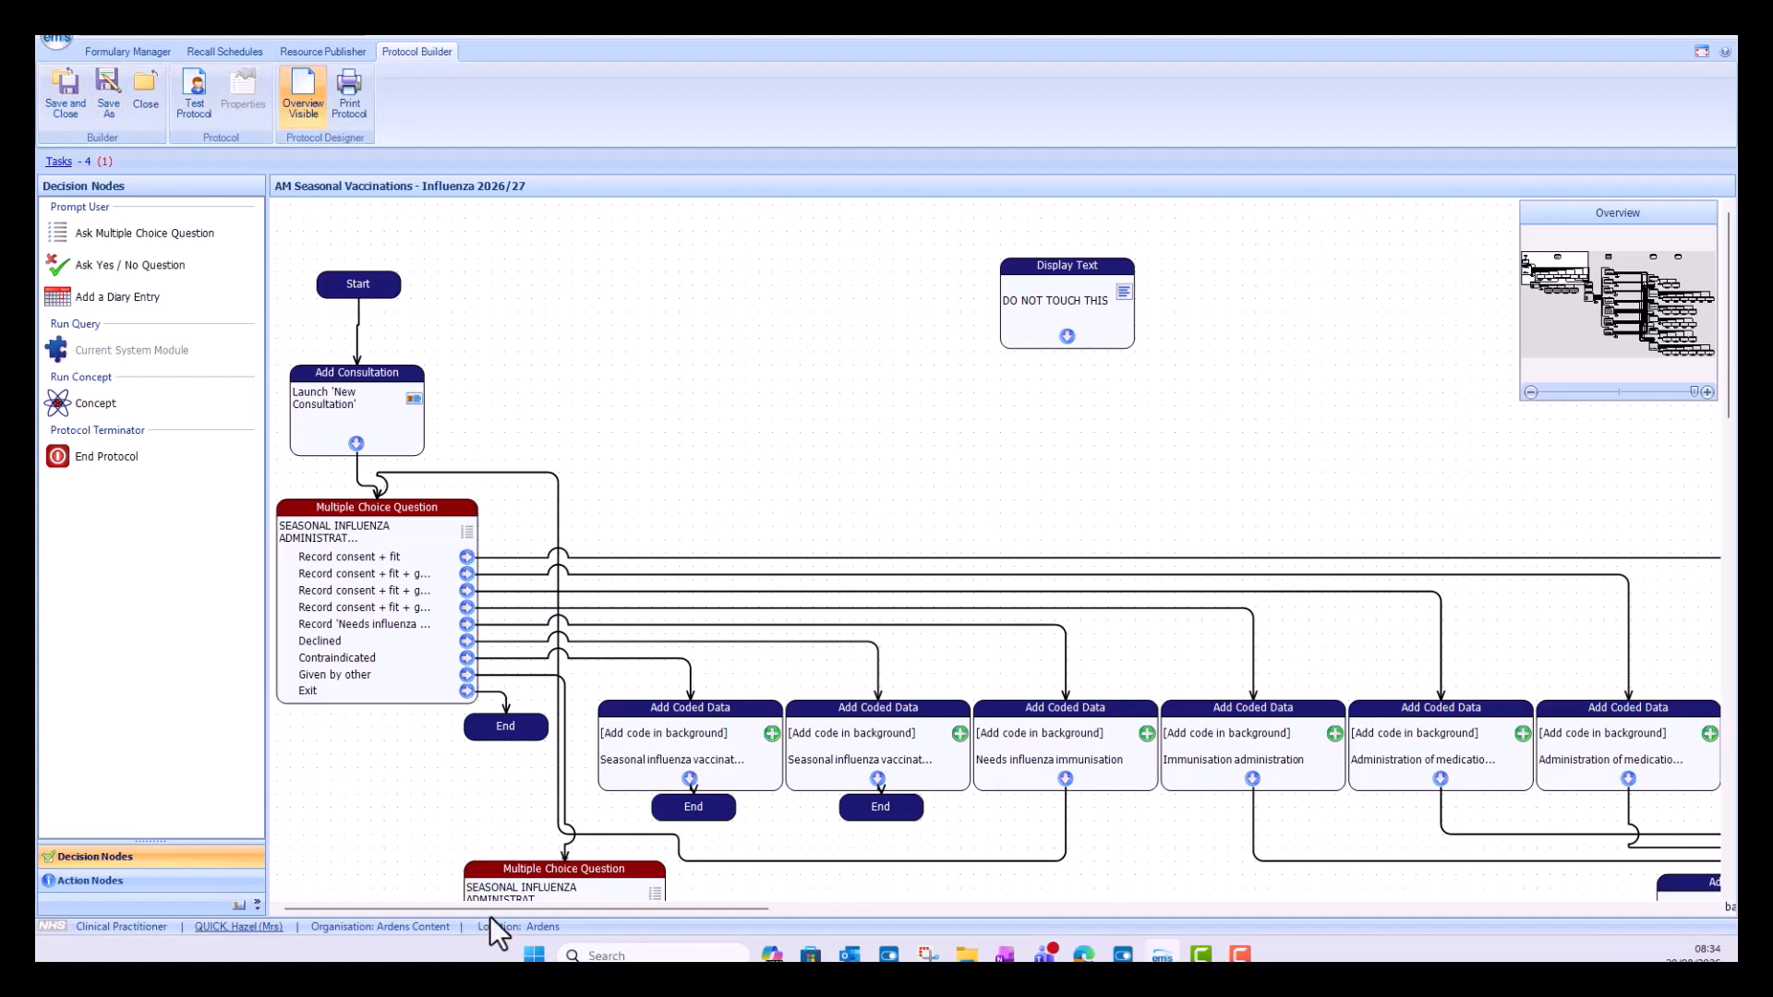
Step: Open the IIVr multiple choice question for administration site and vaccine batch number in the protocol flowchart
drag(495, 914, 1176, 887)
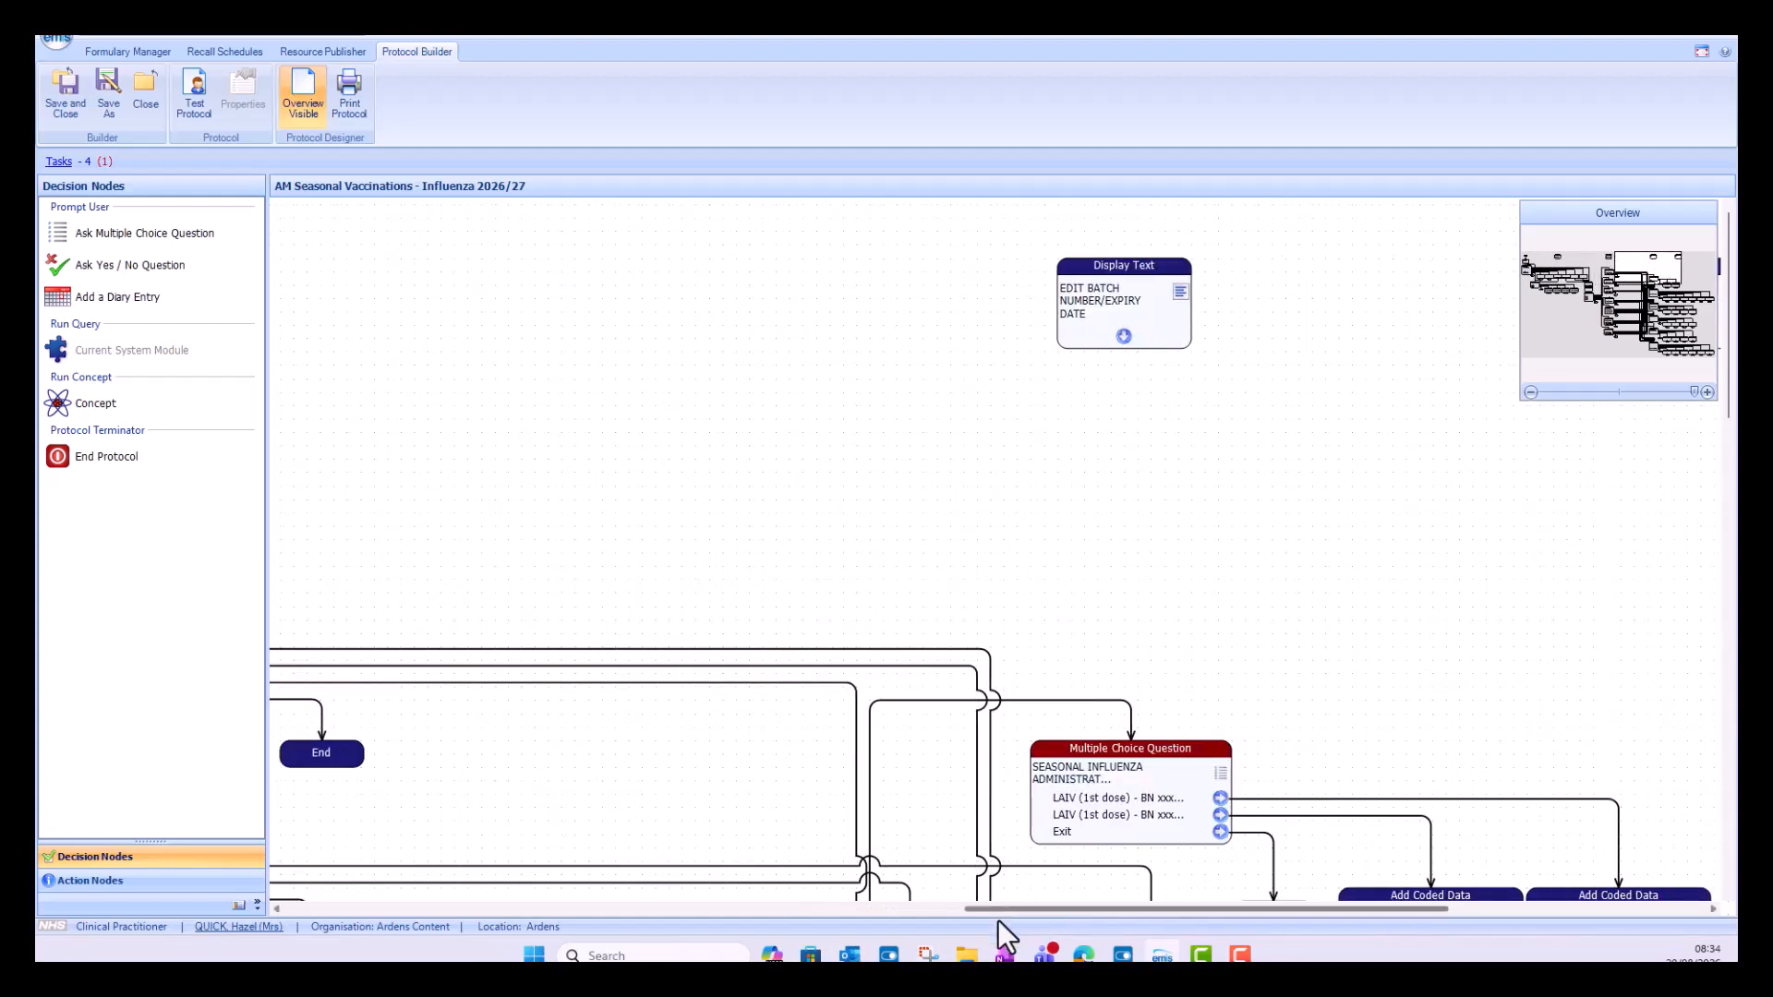
drag(1060, 909, 1151, 906)
drag(1190, 906, 1194, 908)
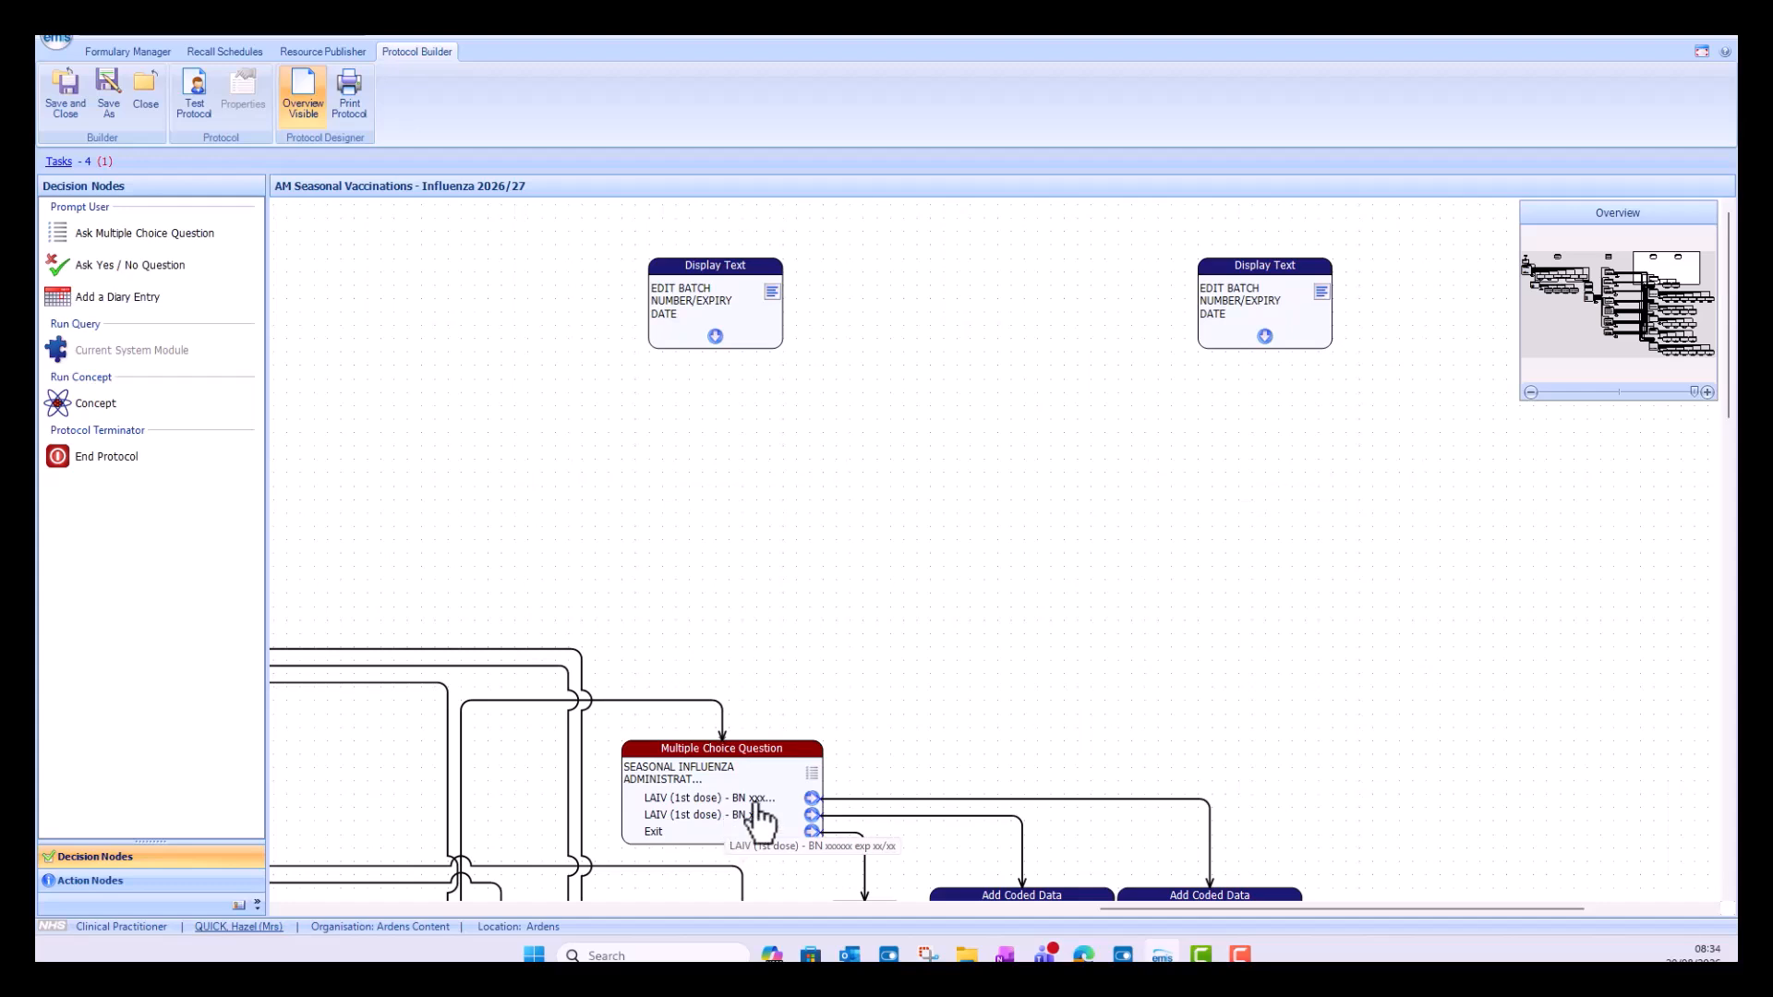
drag(1730, 385, 1726, 582)
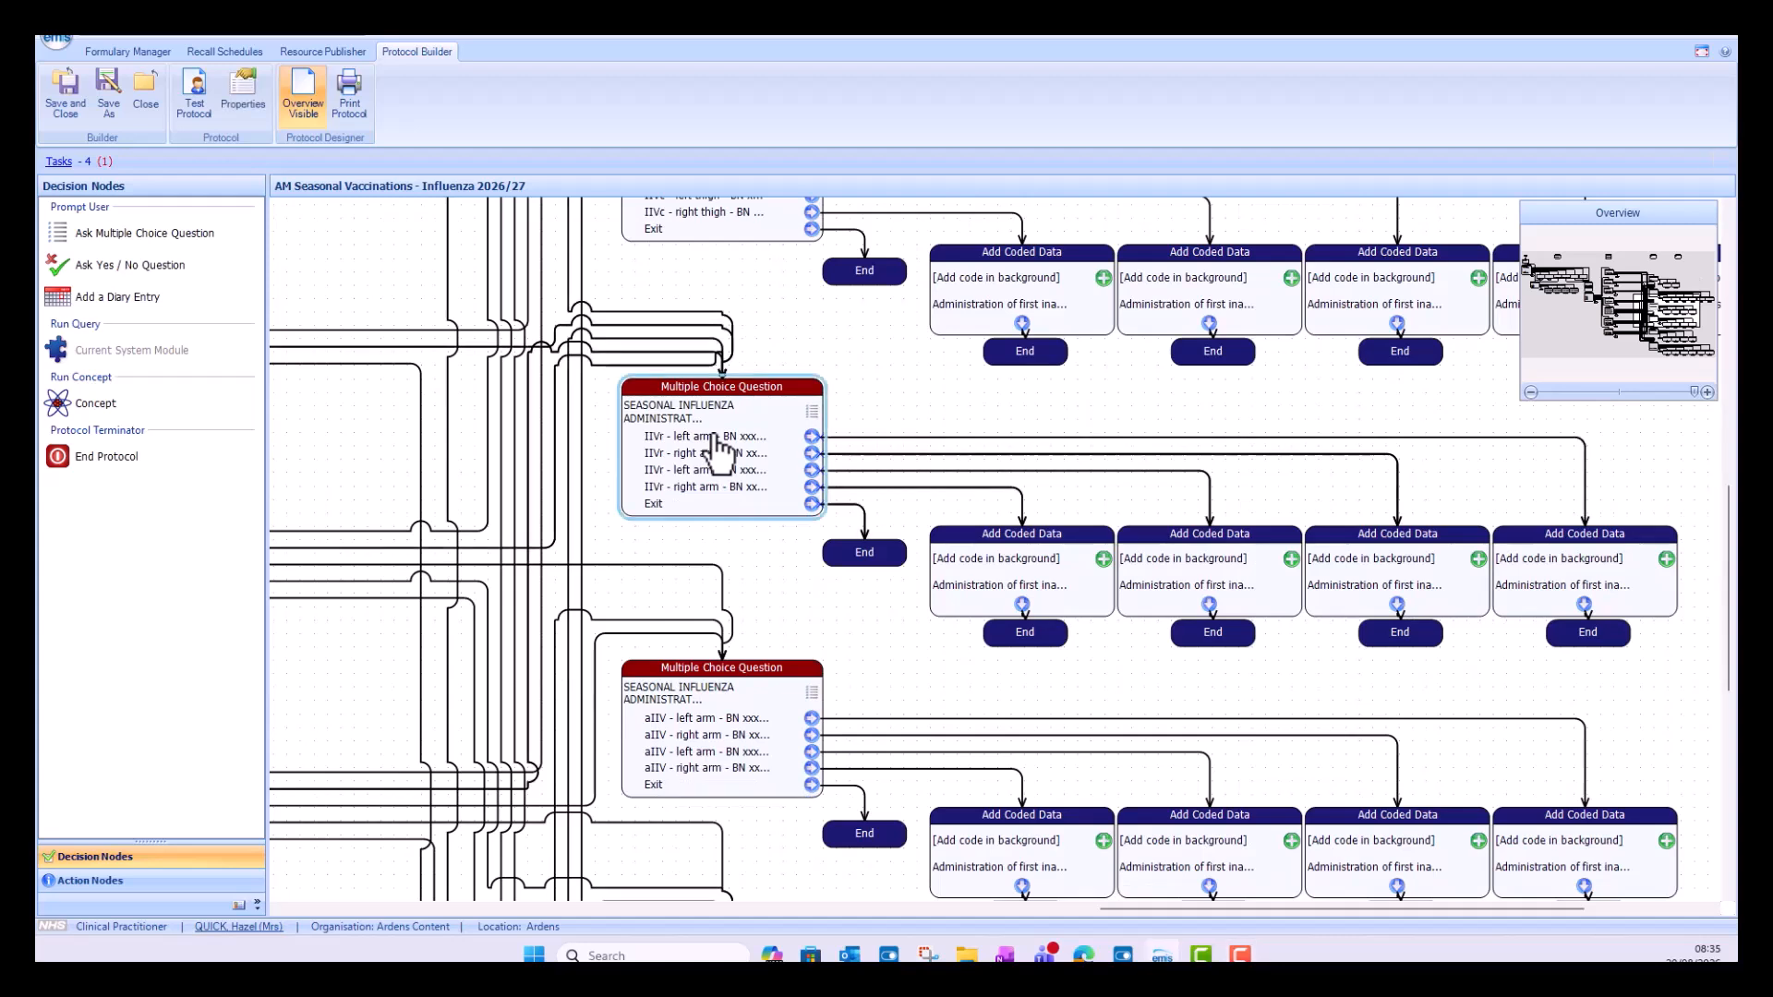
double_click(716, 443)
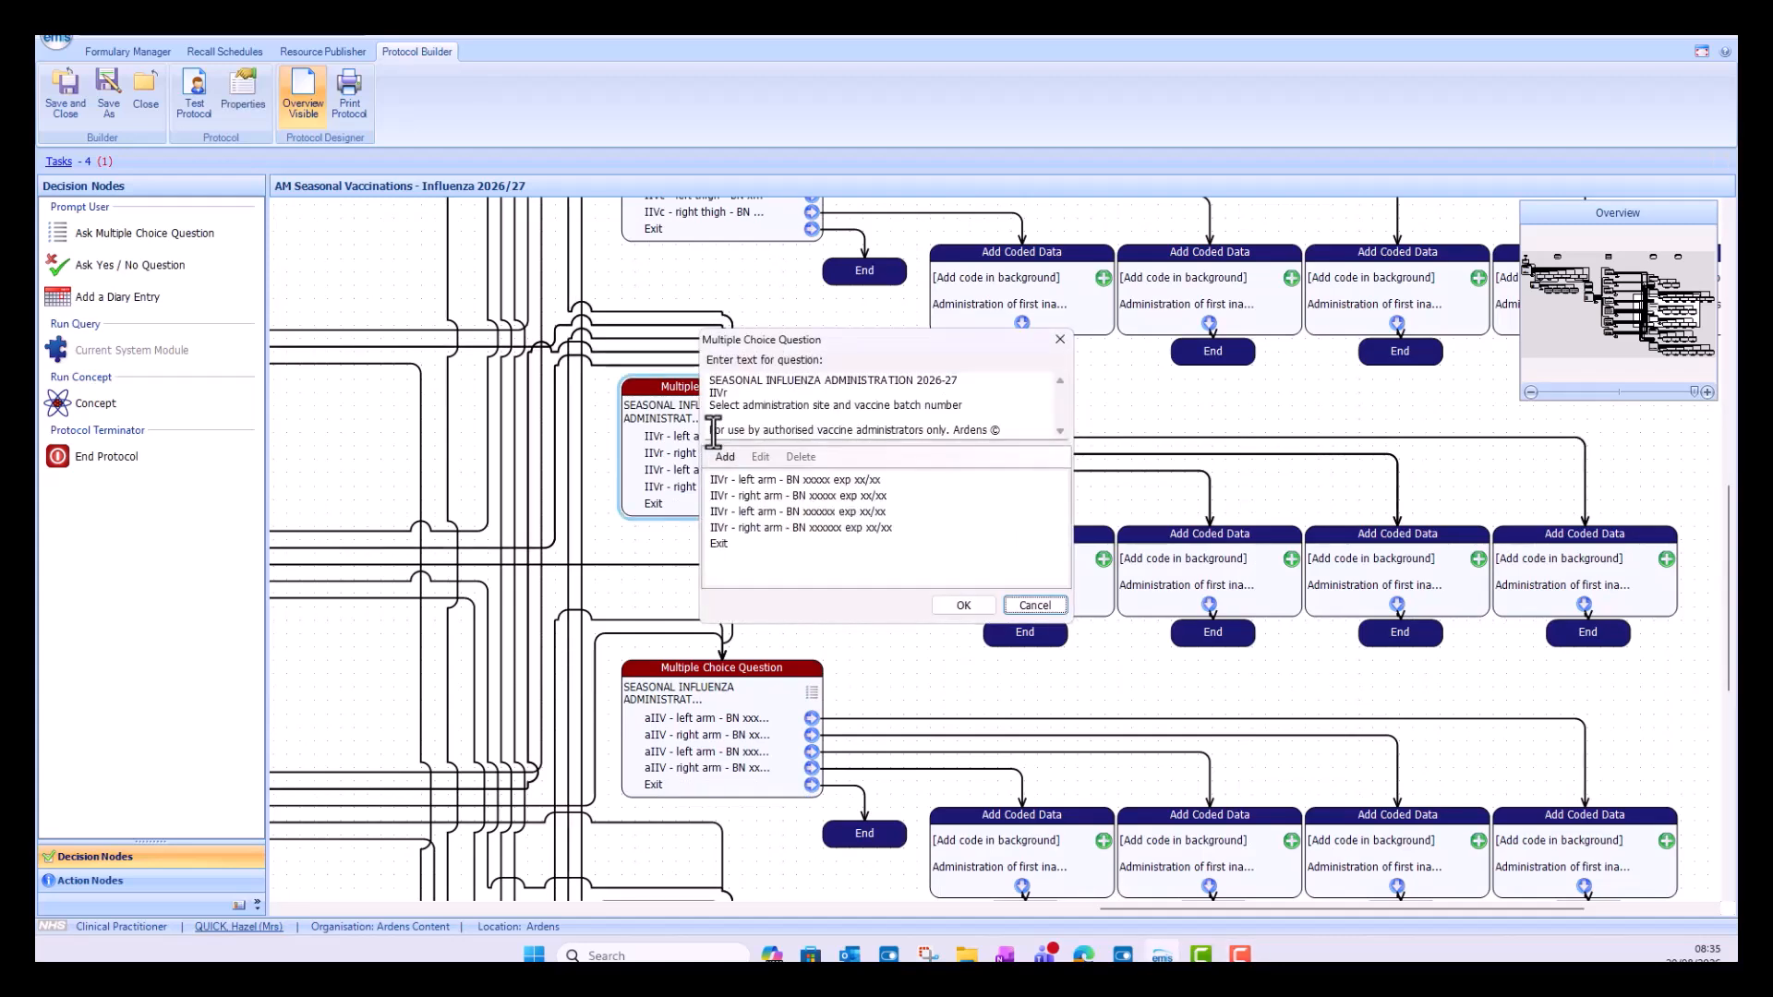
Step: Set the batch number of the first IIVr left arm answer to 1234
click(807, 480)
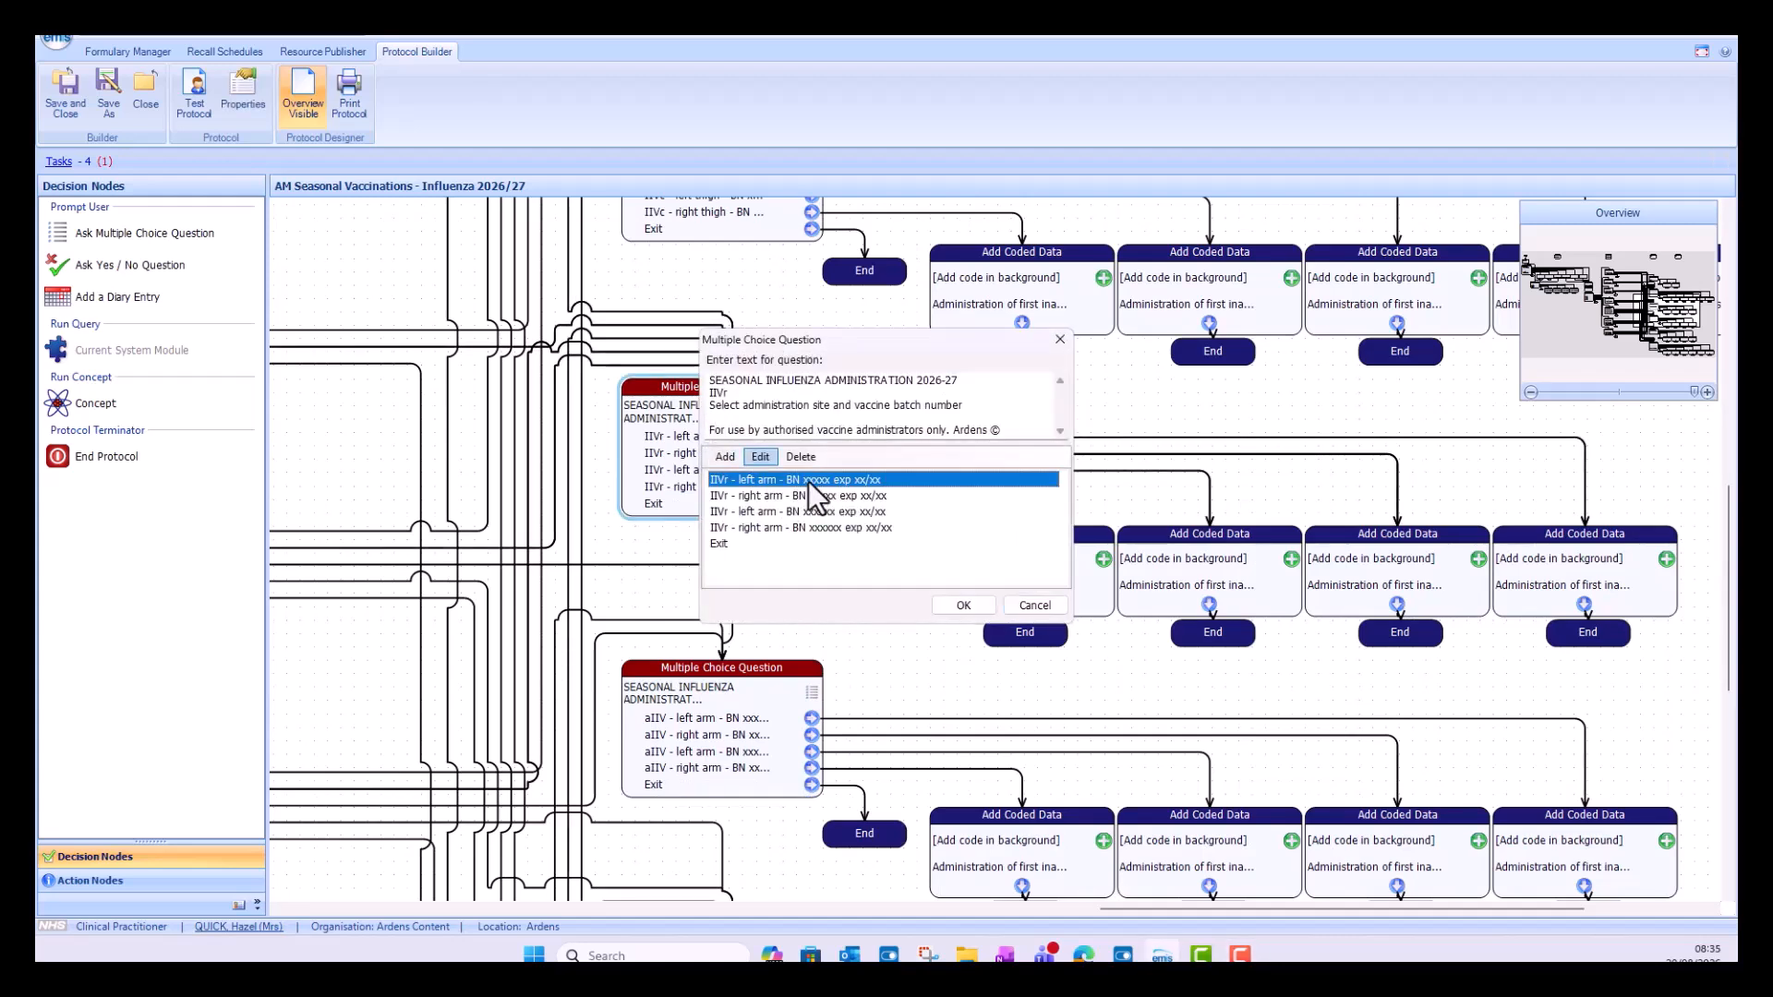
click(761, 458)
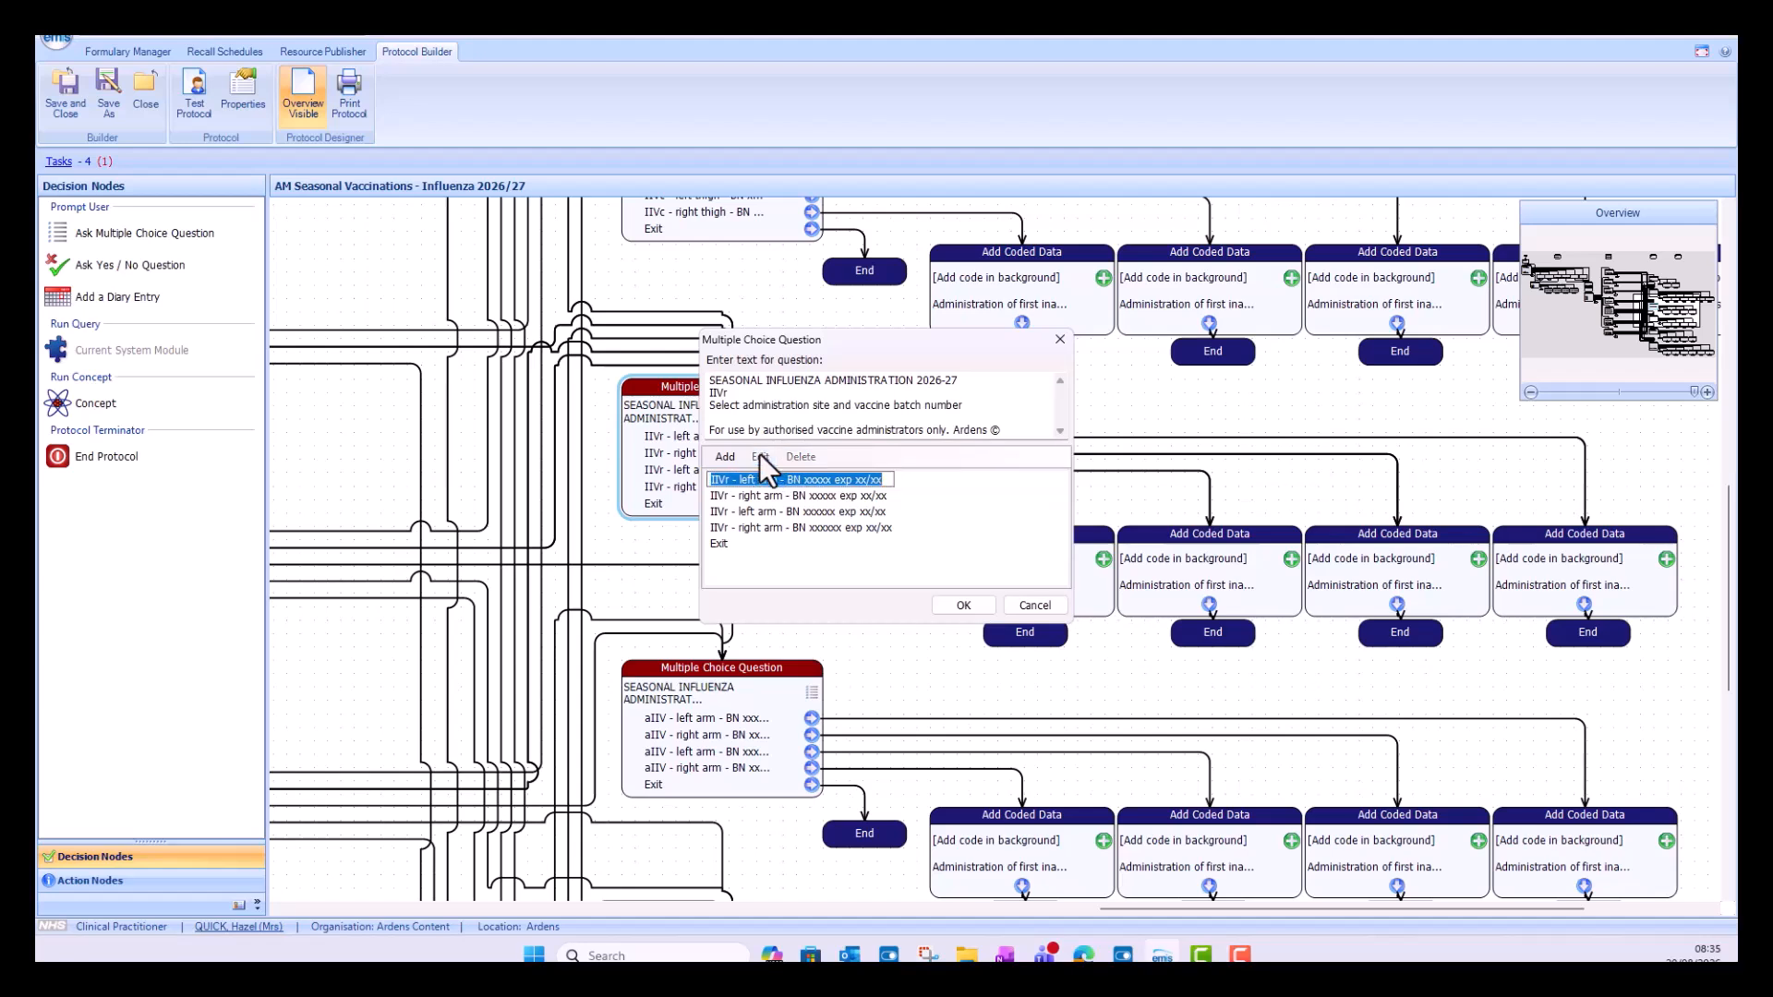
click(828, 480)
key(BackSpace)
key(BackSpace)
key(BackSpace)
key(BackSpace)
key(BackSpace)
key(BackSpace)
text(1234)
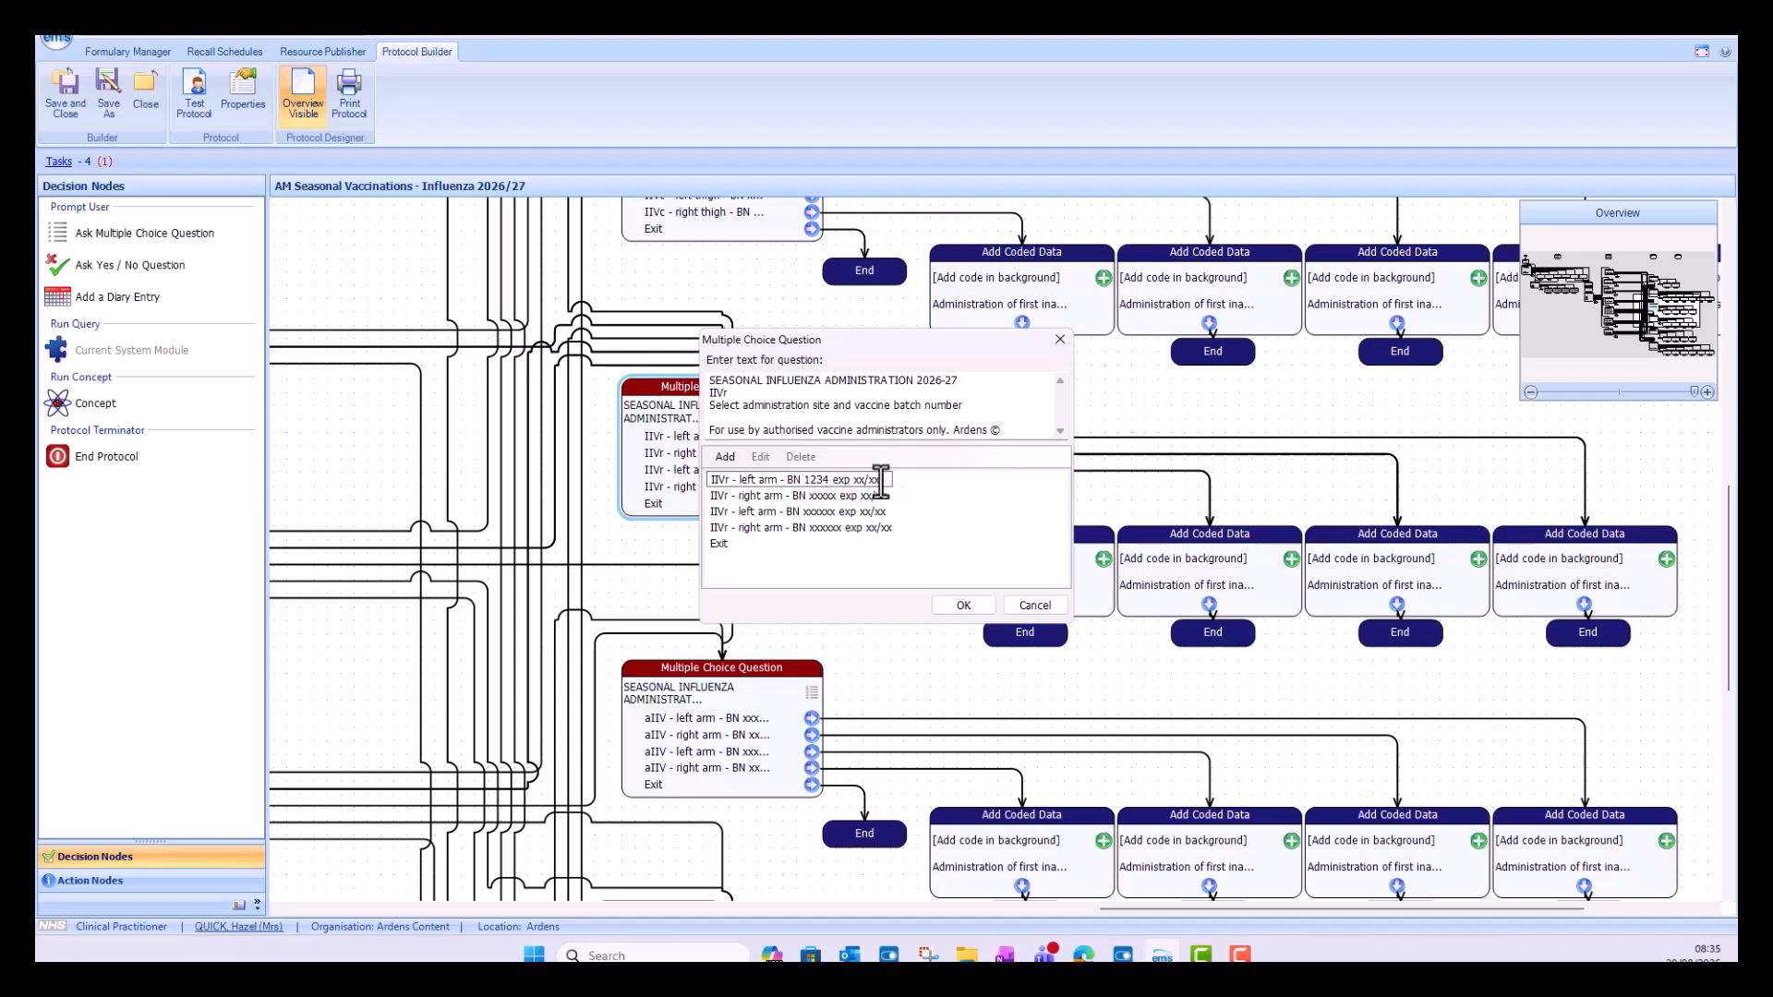
Step: Set the expiry date of the first IIVr left arm answer to 10/28 and commit the edited text
key(BackSpace)
key(BackSpace)
key(BackSpace)
key(BackSpace)
key(BackSpace)
text(10/2)
text(8)
click(829, 497)
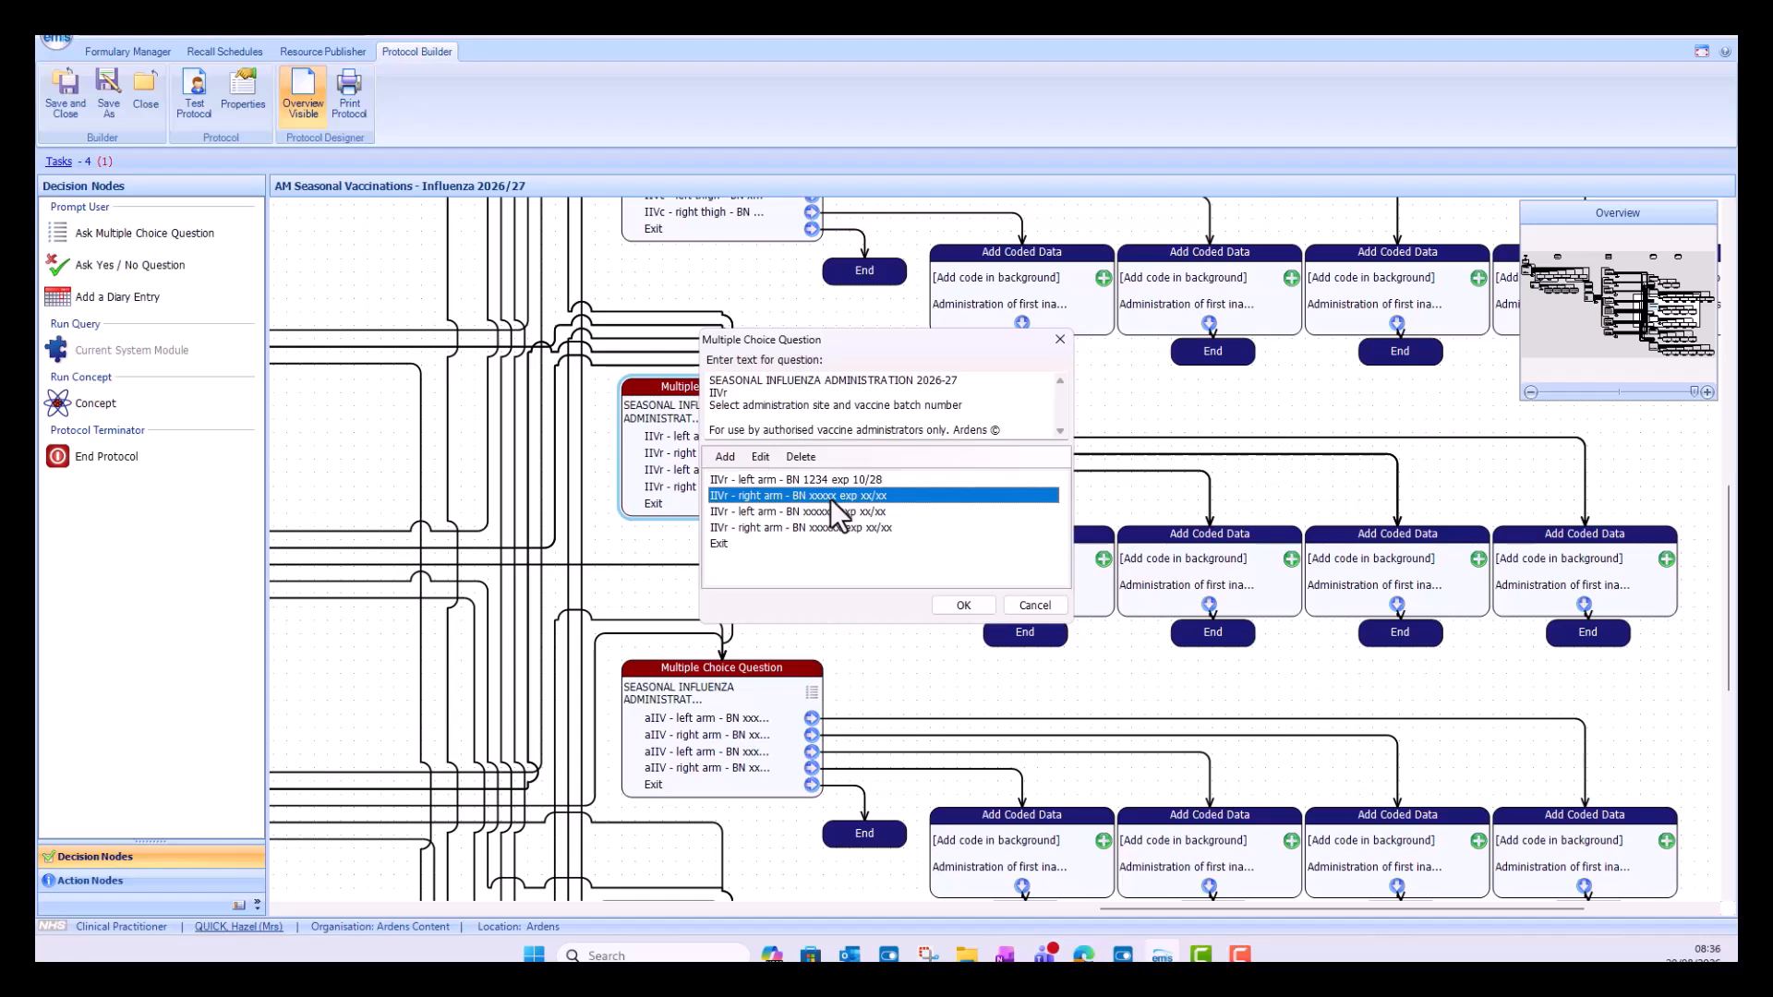
Step: Set the batch number of the first IIVr right arm answer to 1234
click(759, 456)
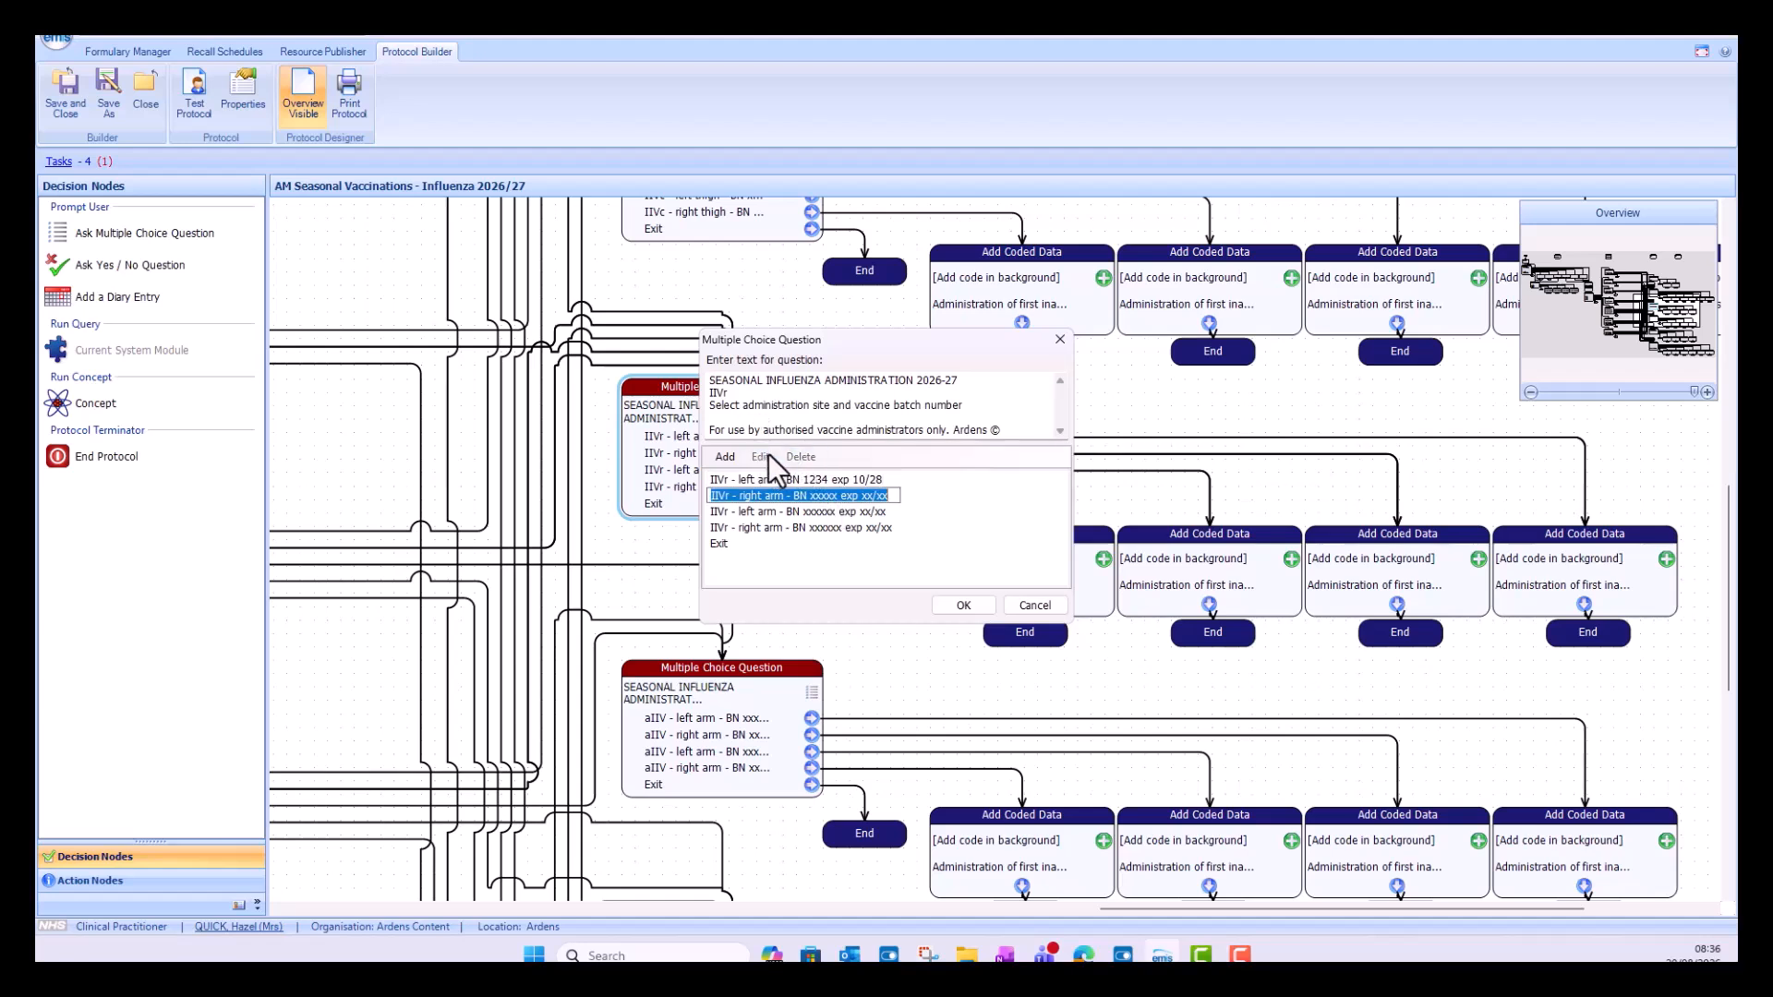
click(835, 499)
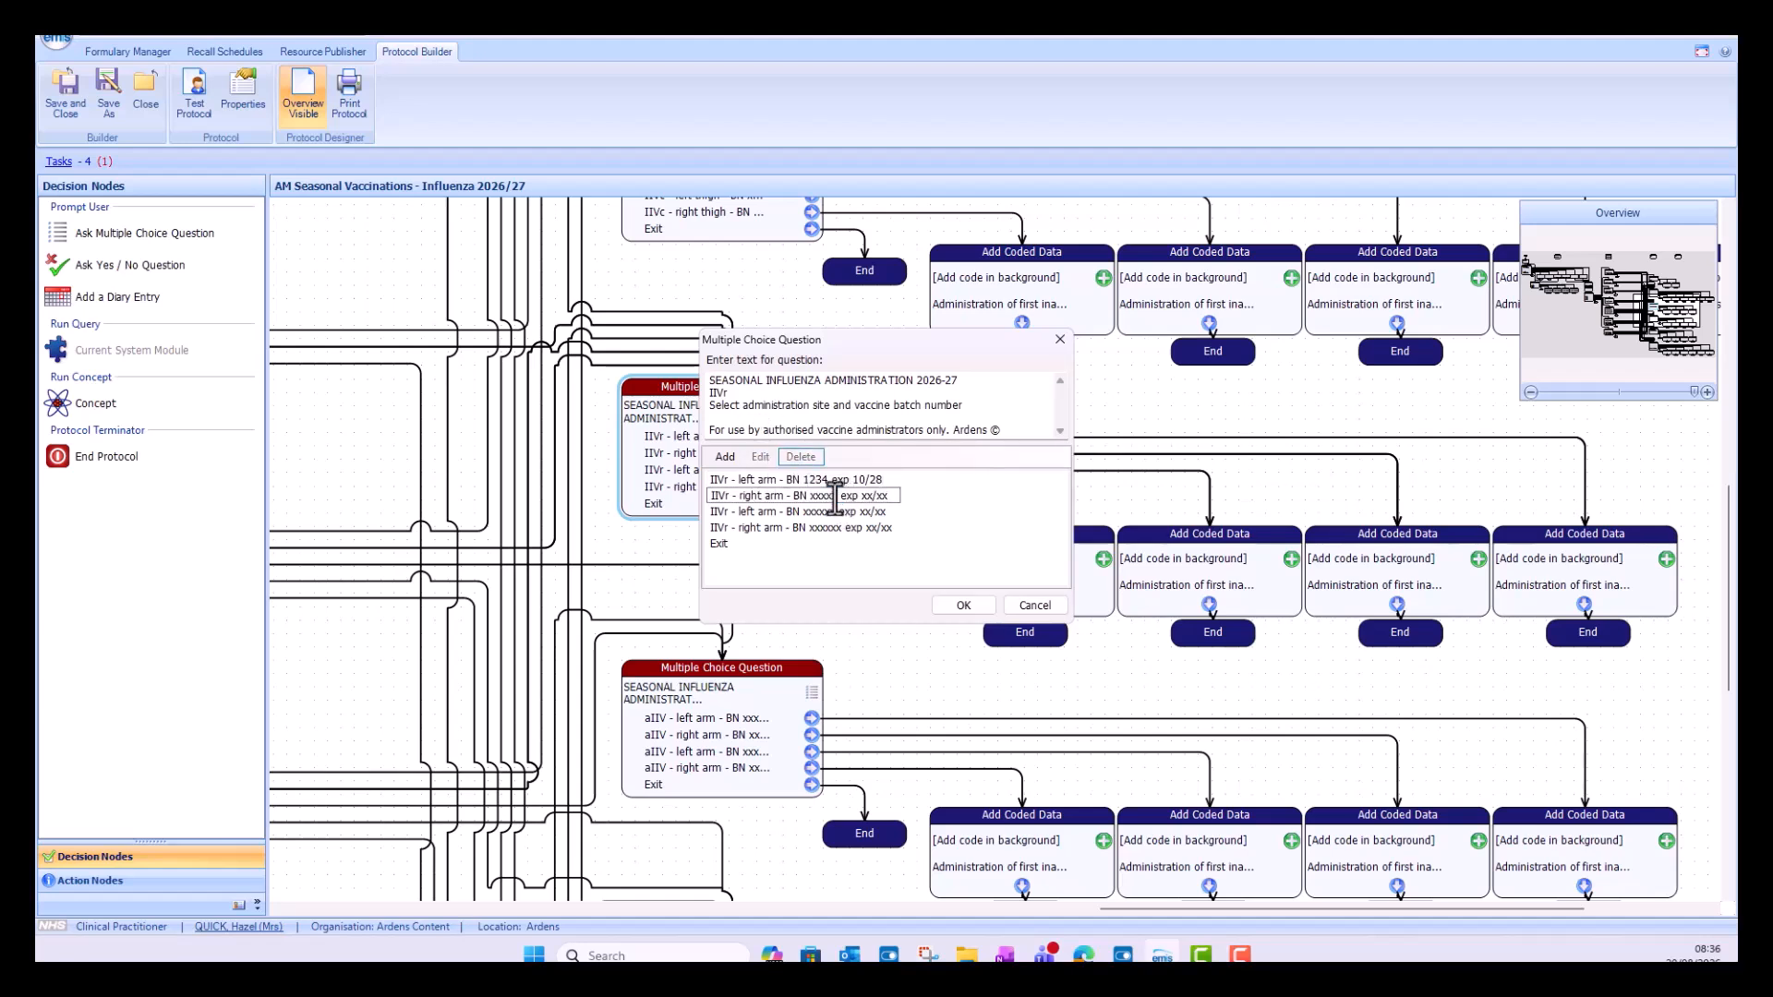
key(BackSpace)
key(BackSpace)
key(BackSpace)
key(BackSpace)
key(BackSpace)
key(BackSpace)
text(1234)
Step: Set the expiry date of the first IIVr right arm answer to 10/28 and accept the multiple choice question changes
key(BackSpace)
key(BackSpace)
key(BackSpace)
key(BackSpace)
key(BackSpace)
text(10/28)
click(961, 605)
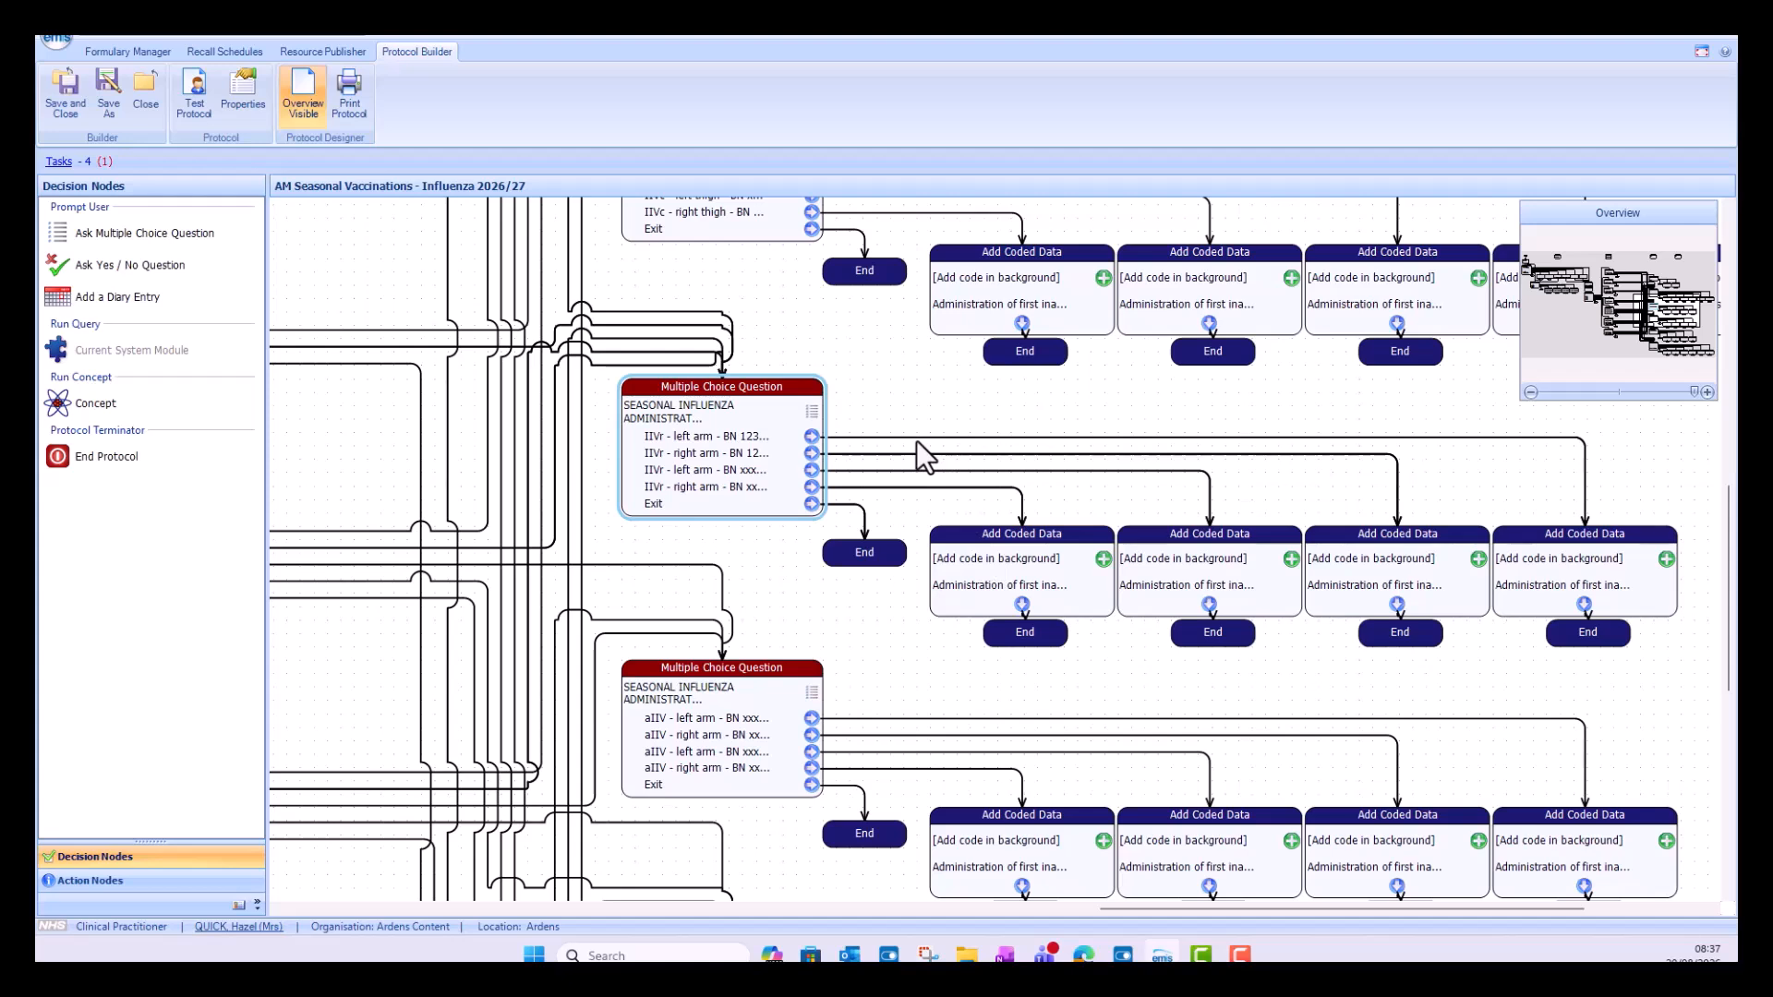
Step: Open the coded data node linked to the first IIVr left arm answer and add a Manufacturer qualifier of pfizer
click(838, 437)
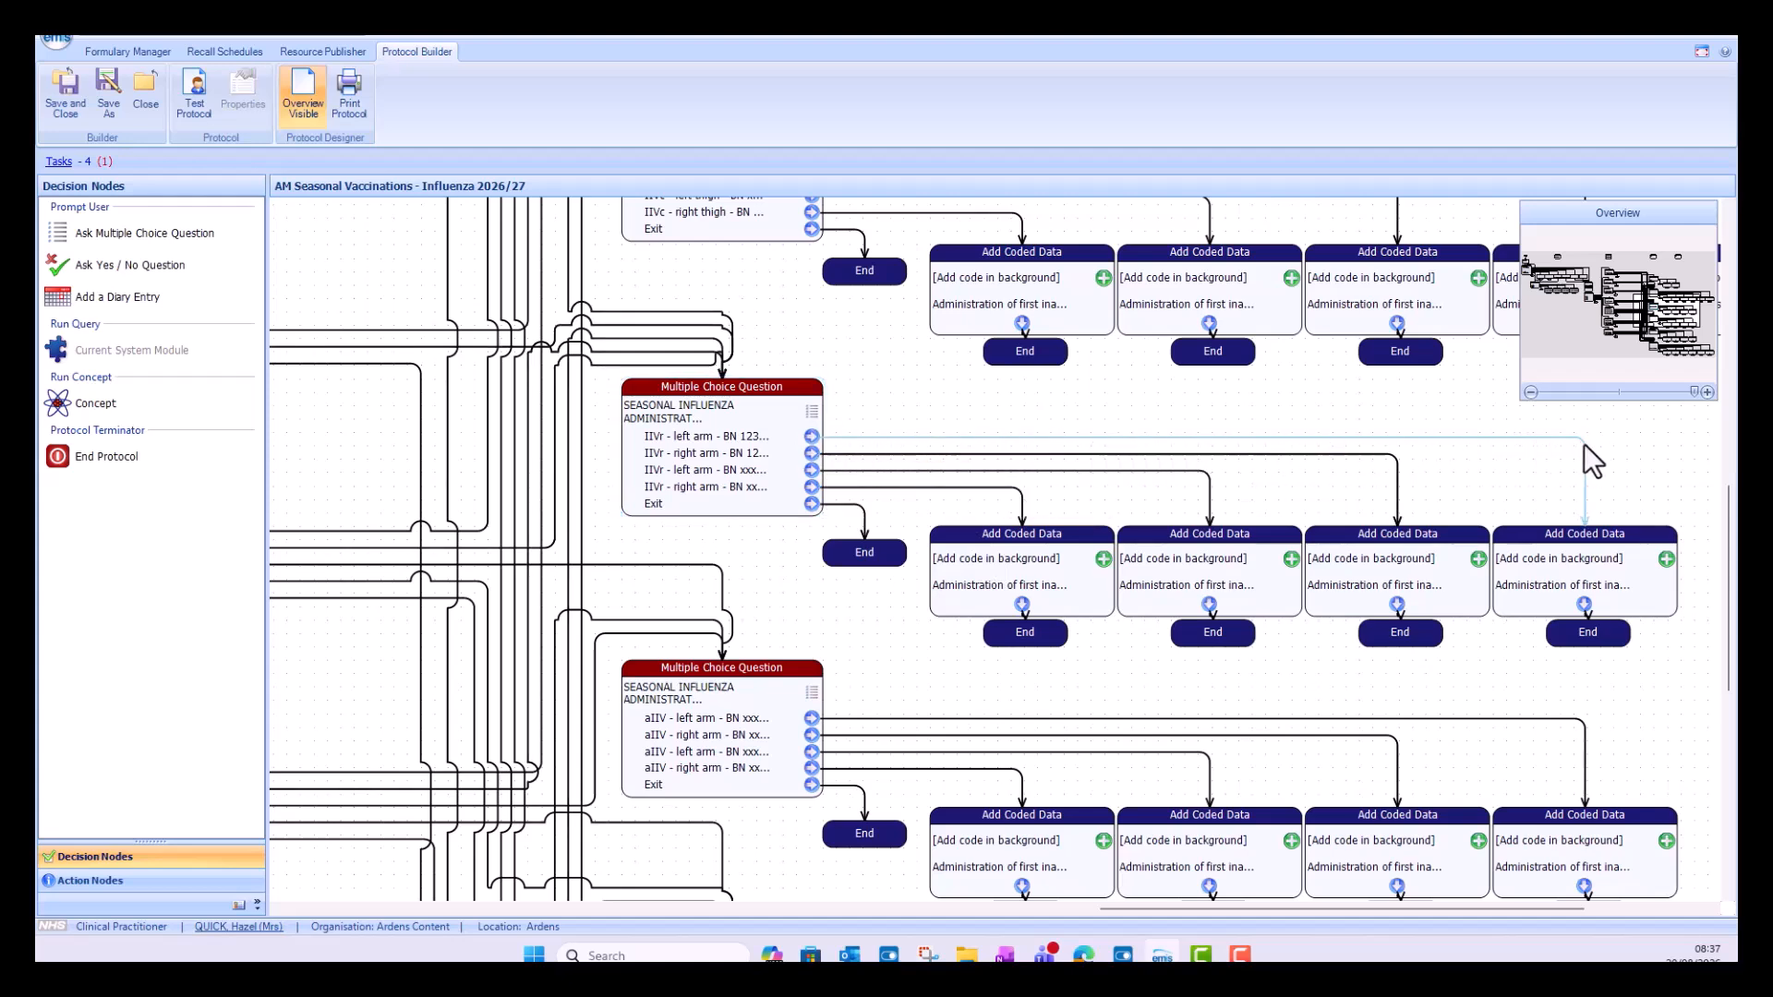
double_click(1582, 590)
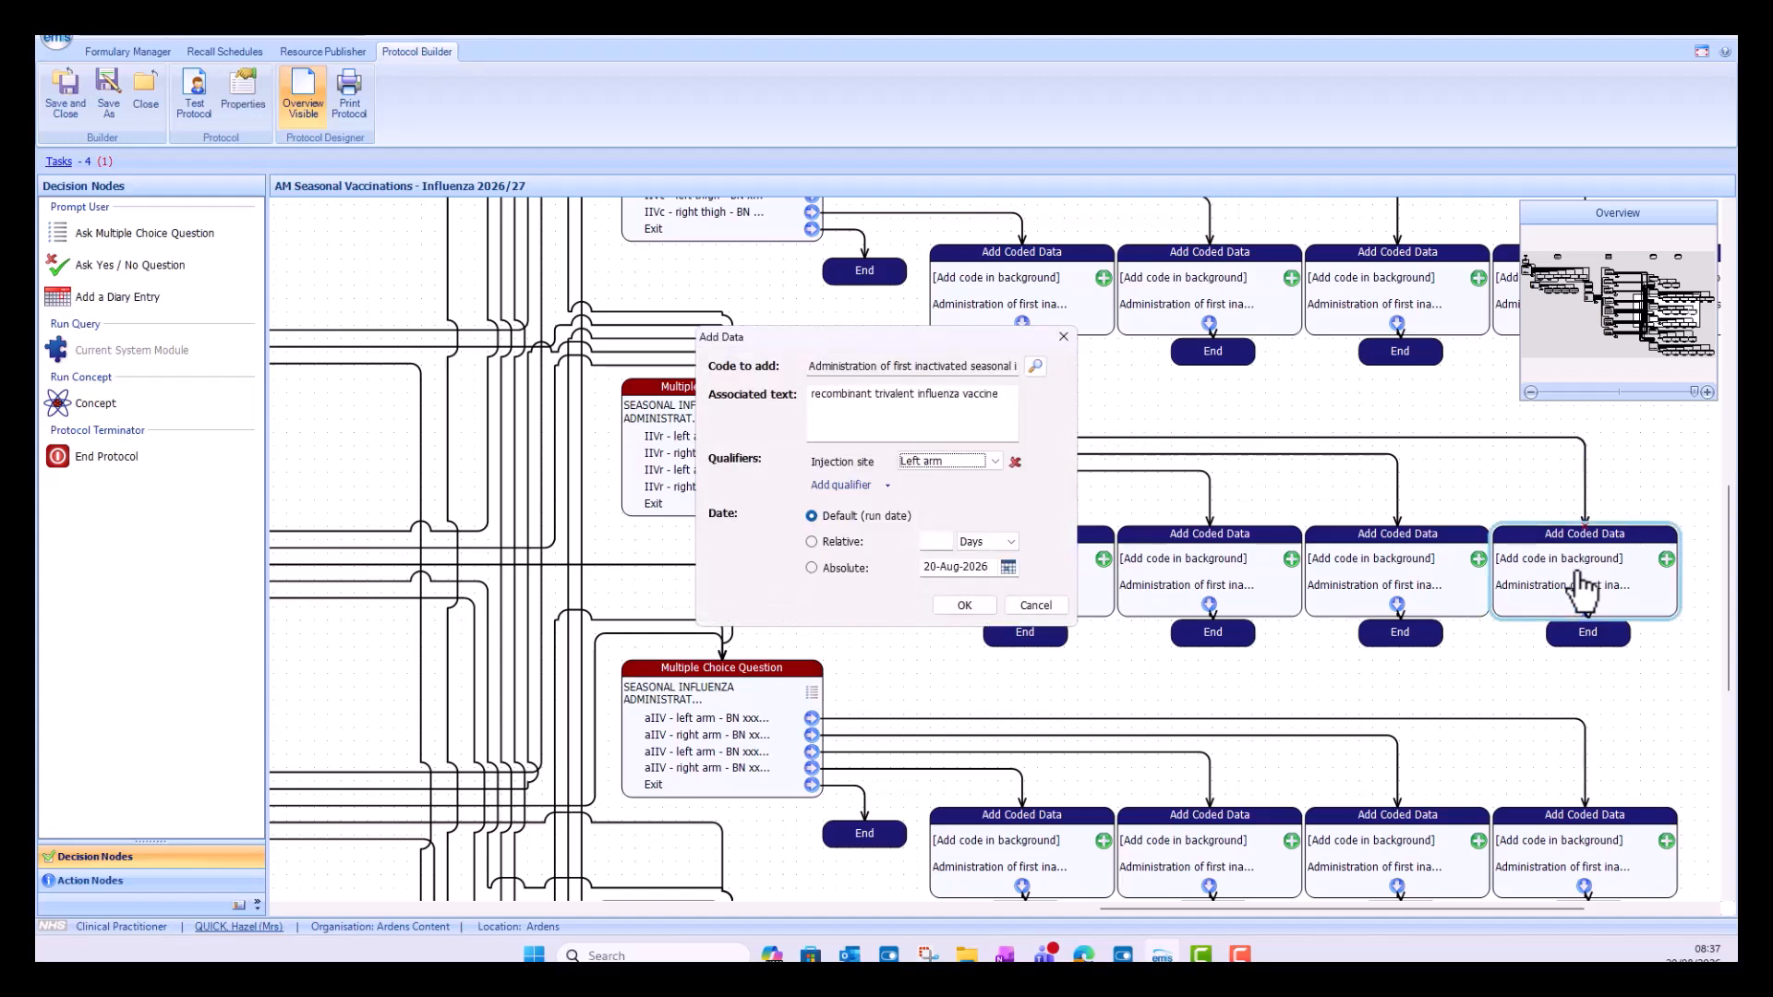
click(885, 490)
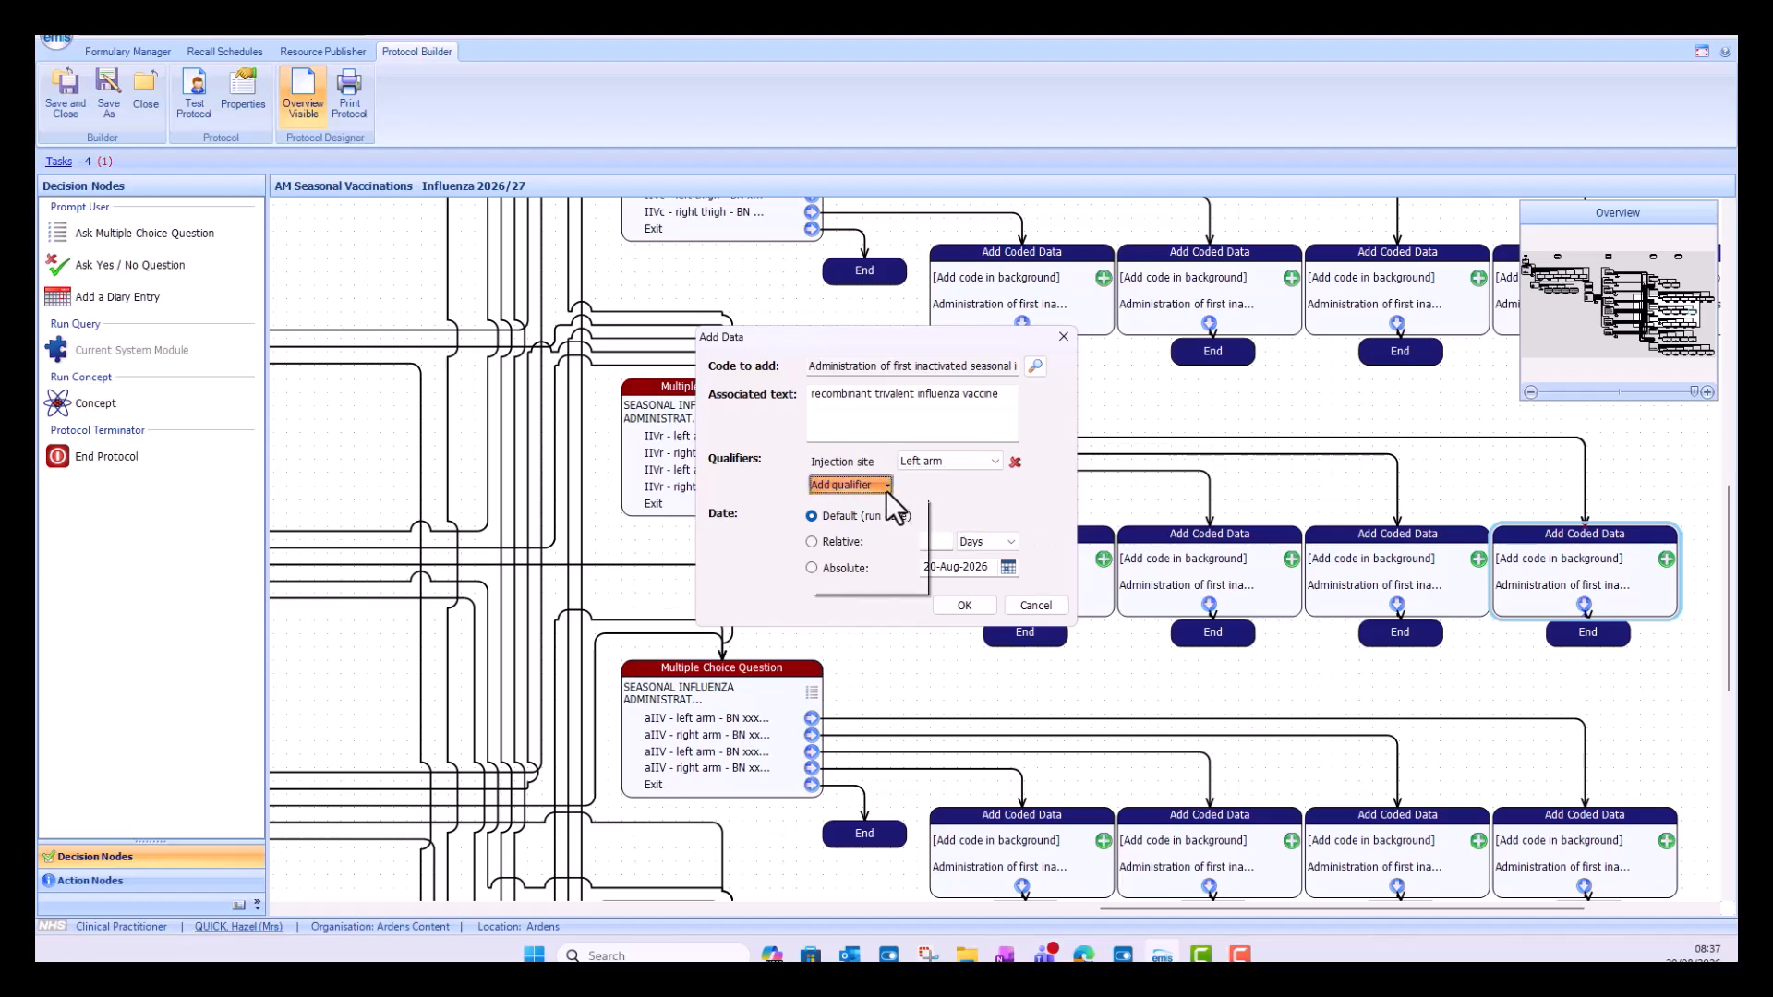
click(883, 506)
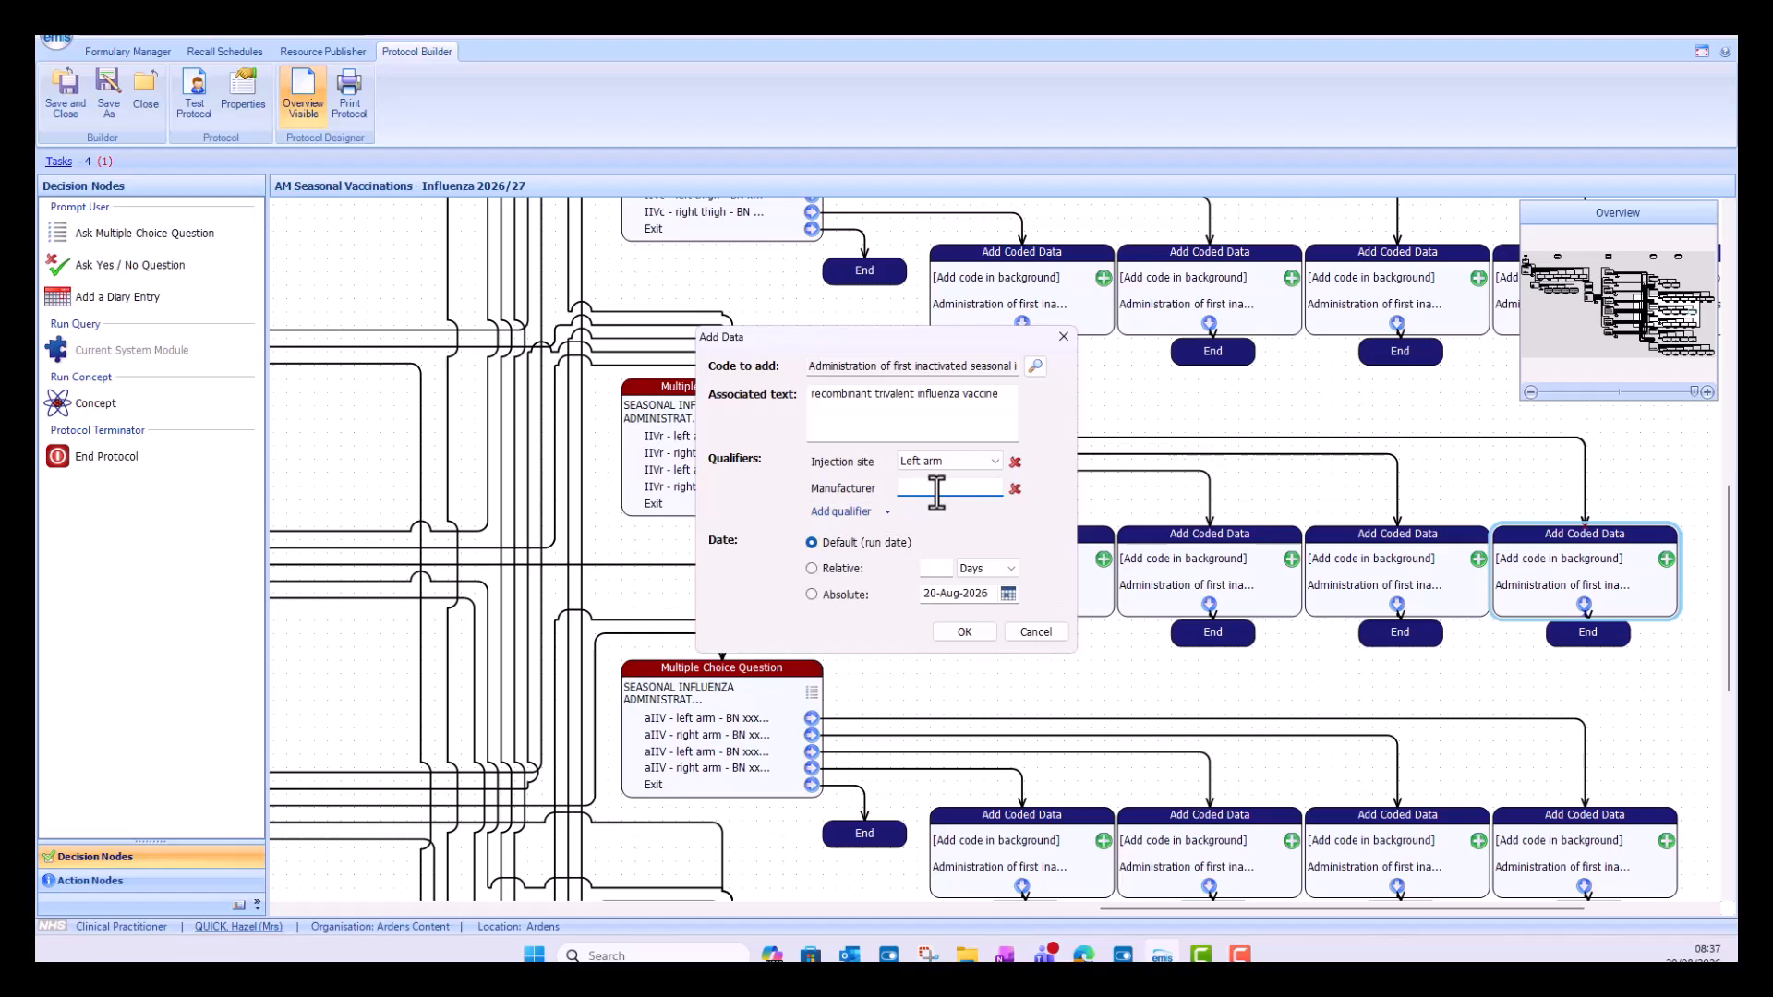
text(pfizer)
Step: Add an Expiry Date qualifier of 25-Oct-2028 to the first IIVr left arm coded data
click(874, 509)
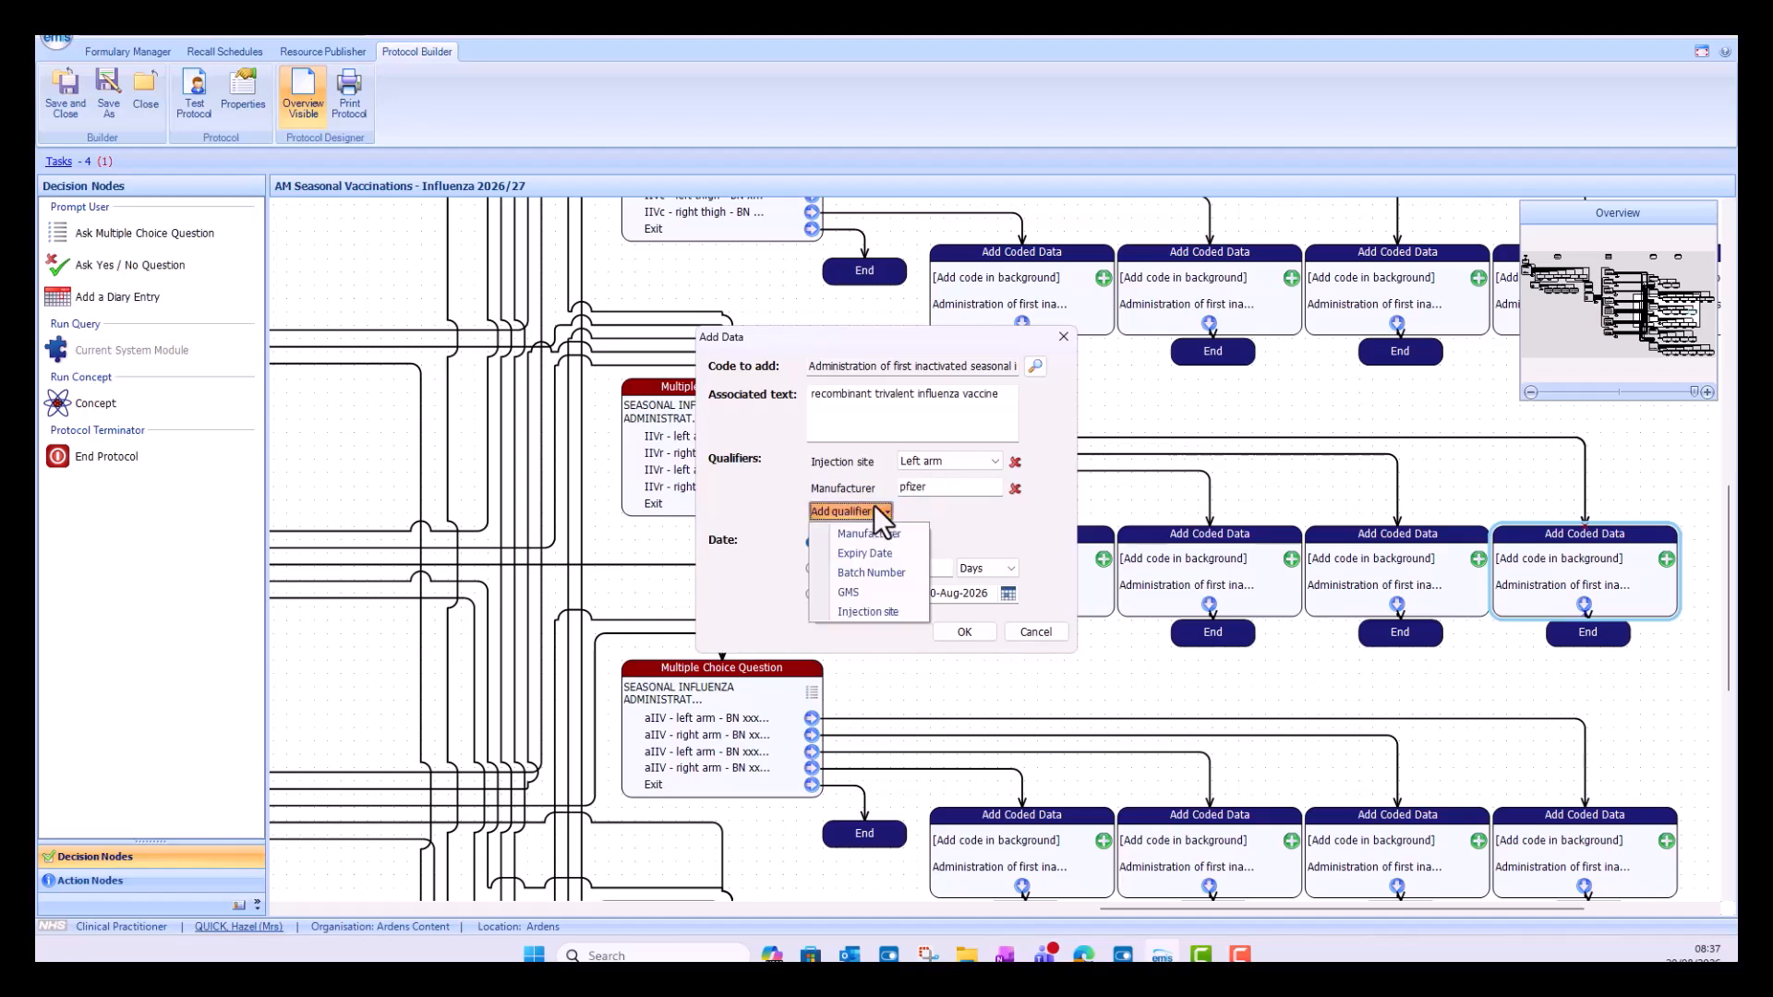
click(892, 552)
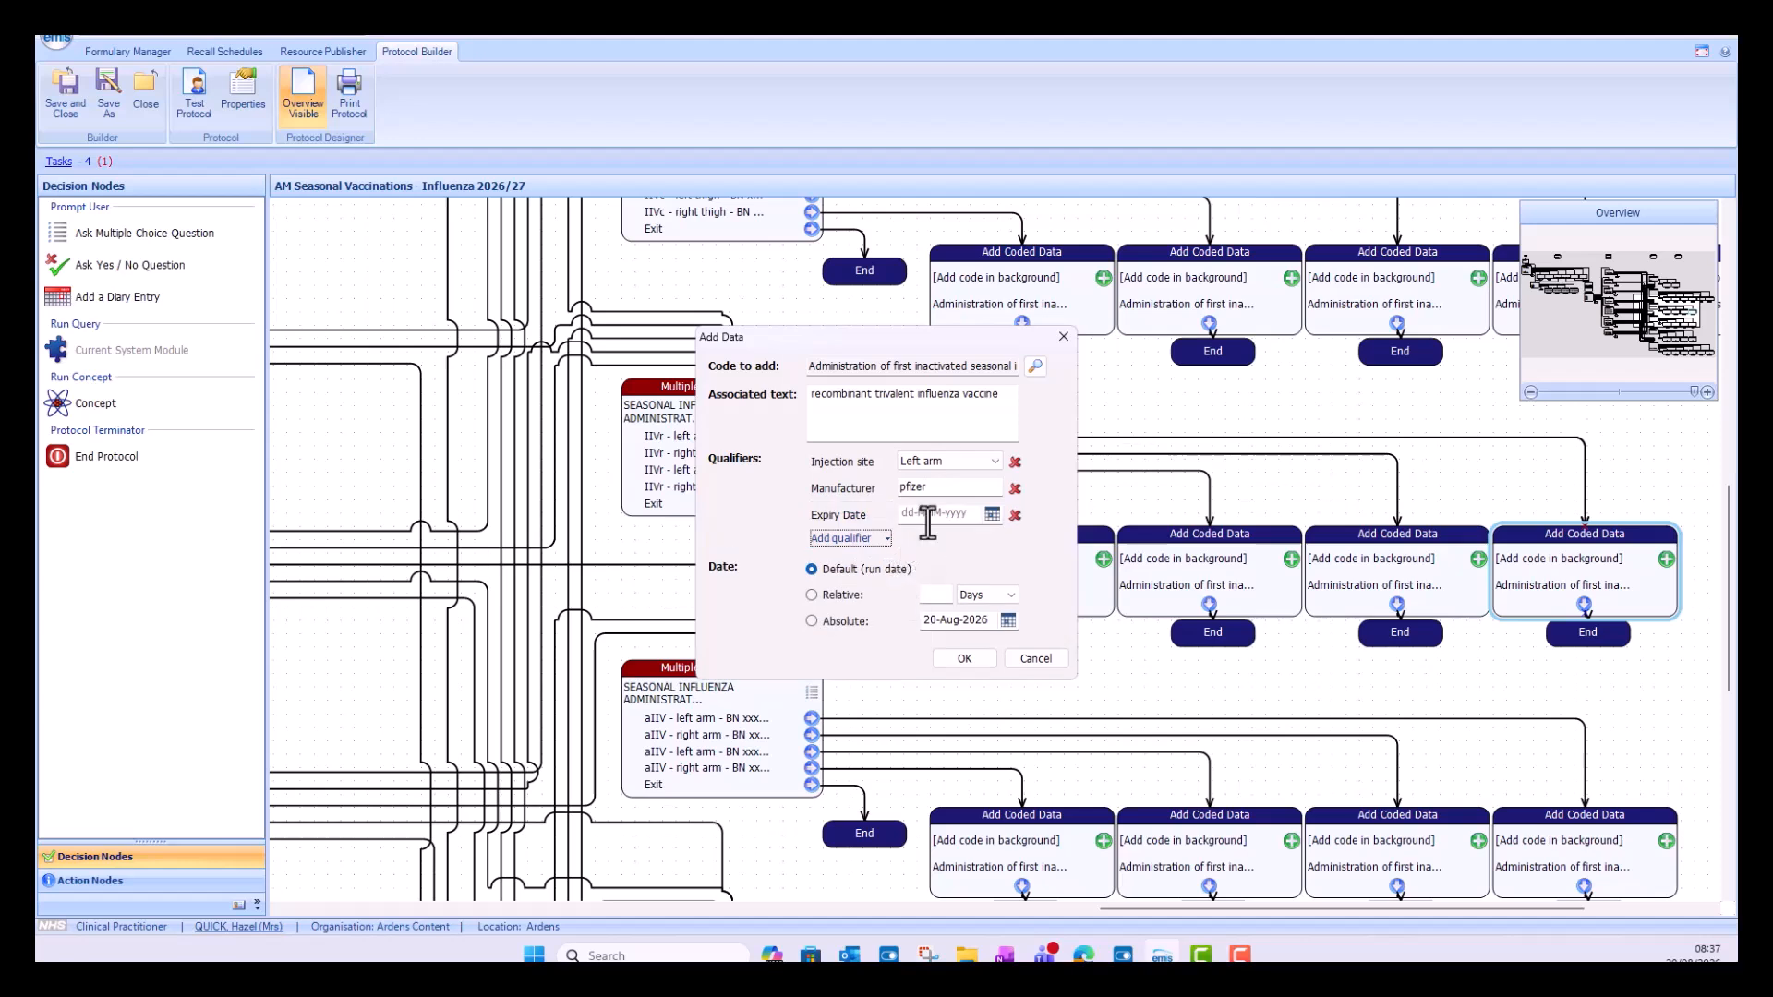
click(993, 513)
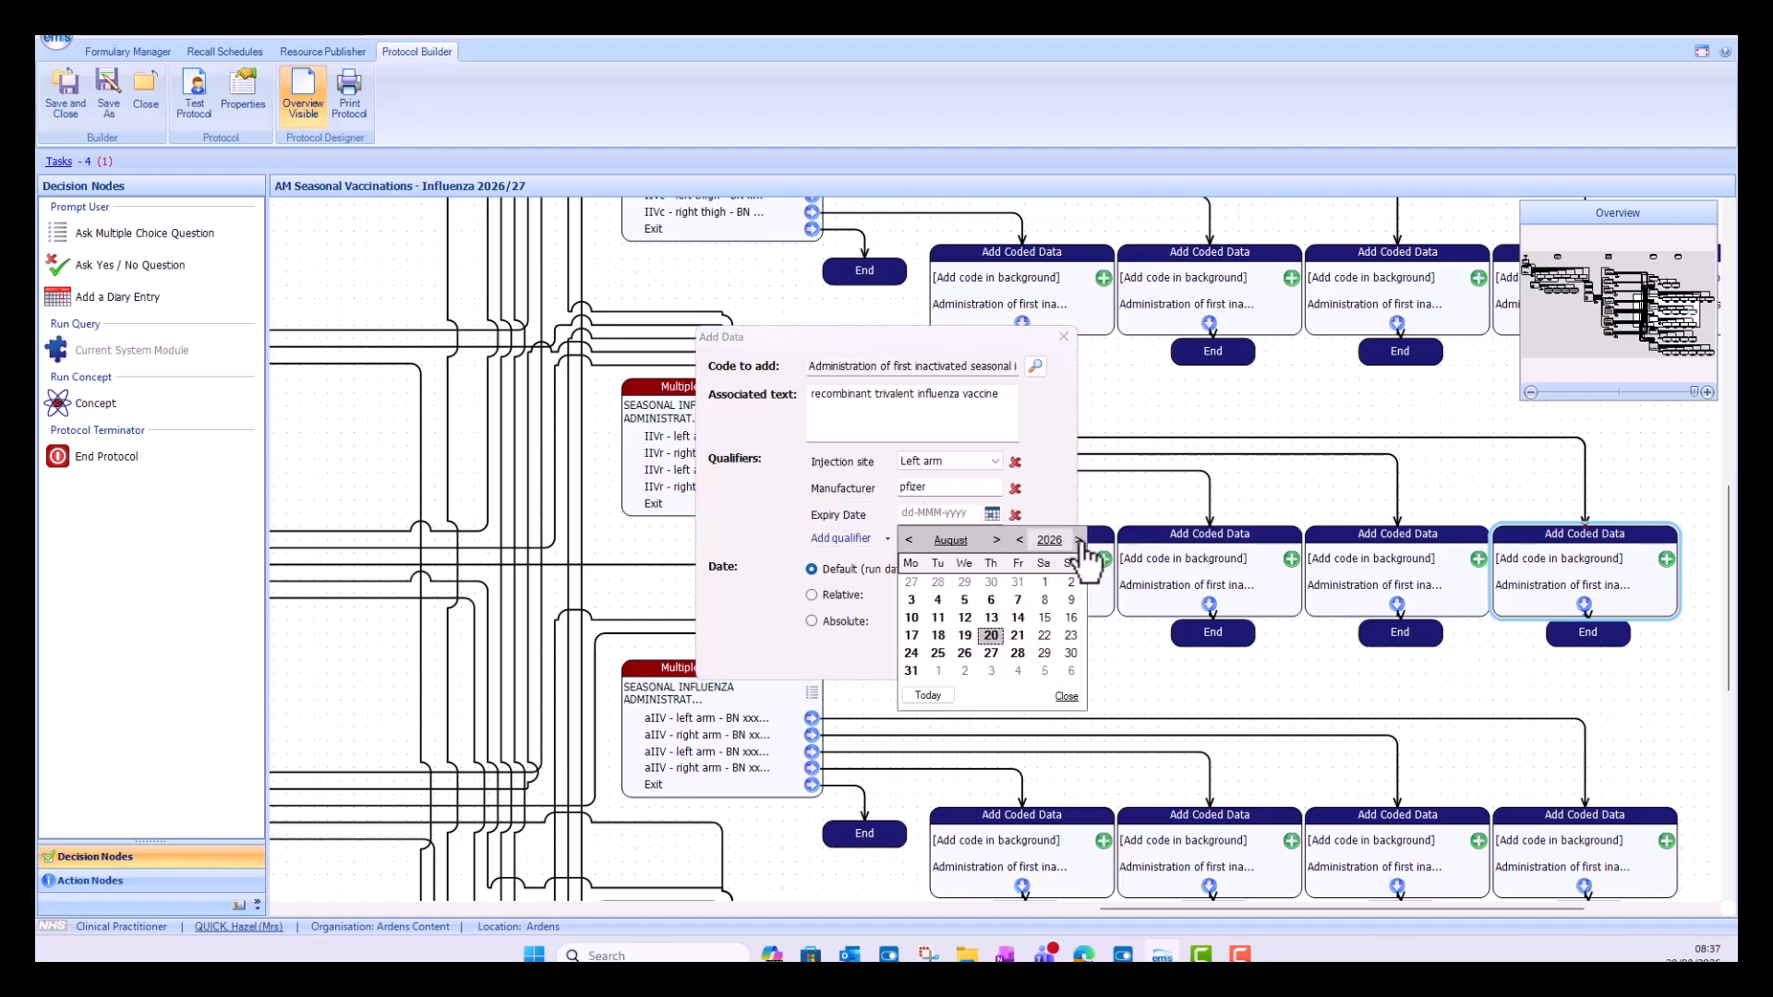
click(1078, 539)
click(1077, 540)
click(995, 539)
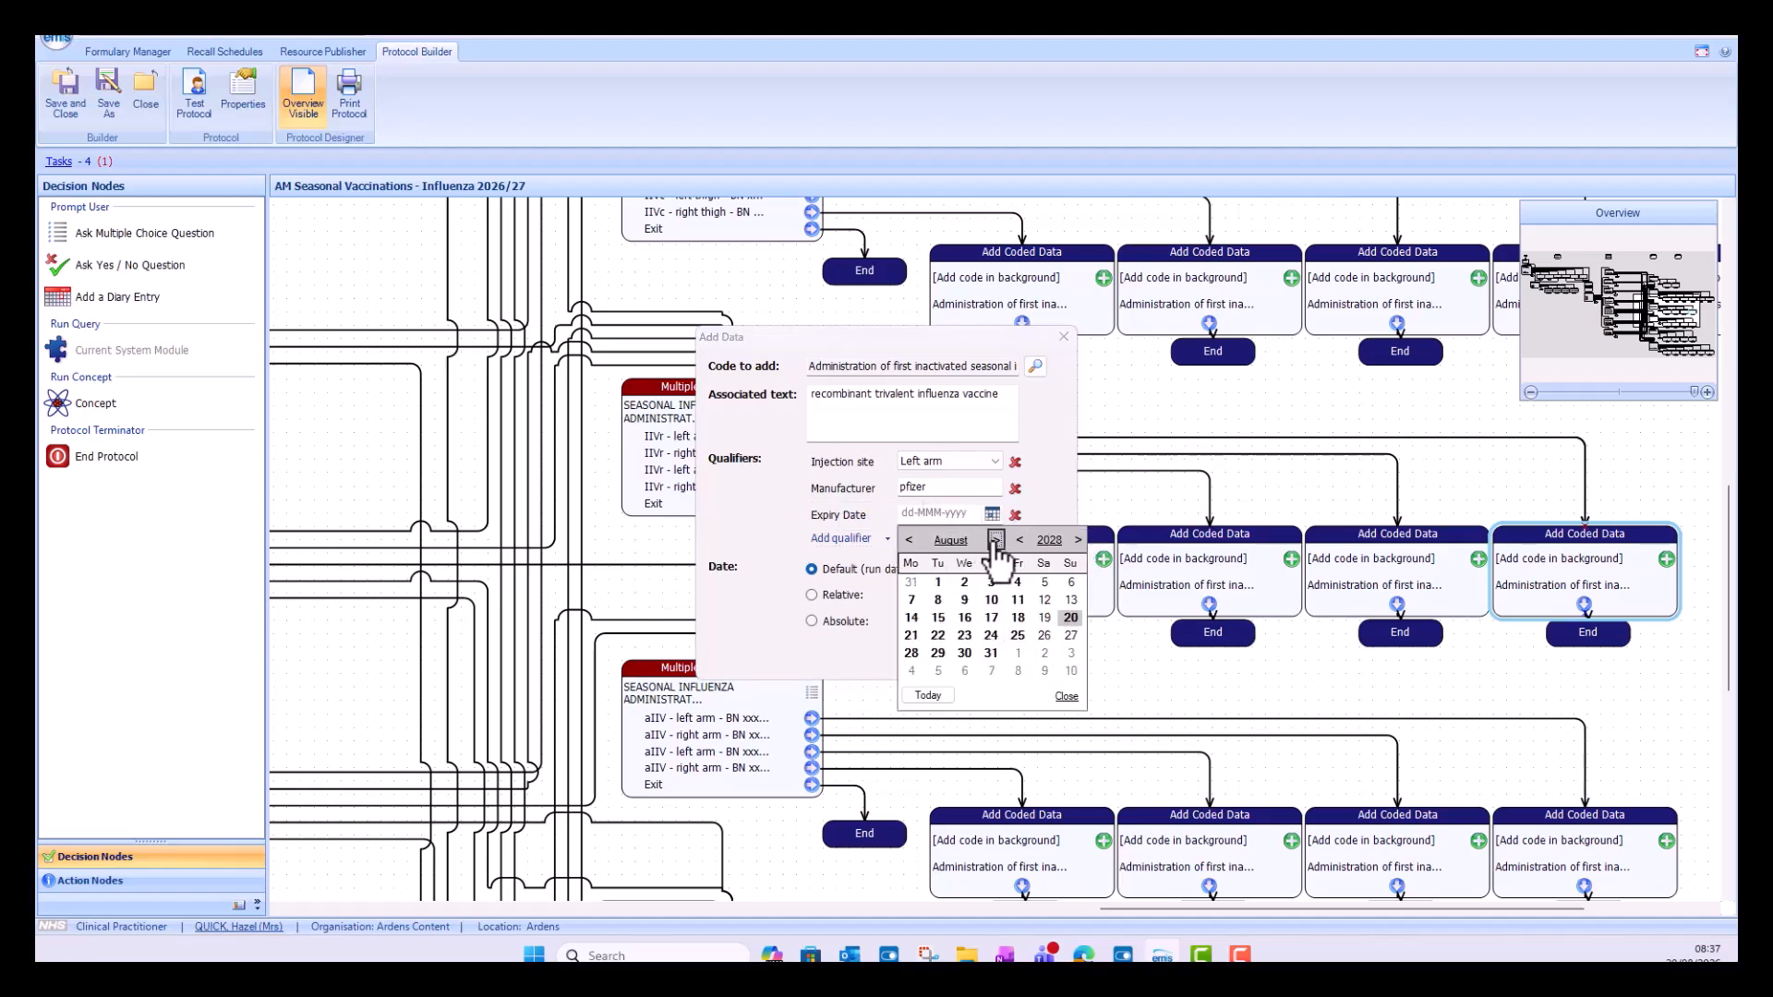
click(996, 539)
click(962, 652)
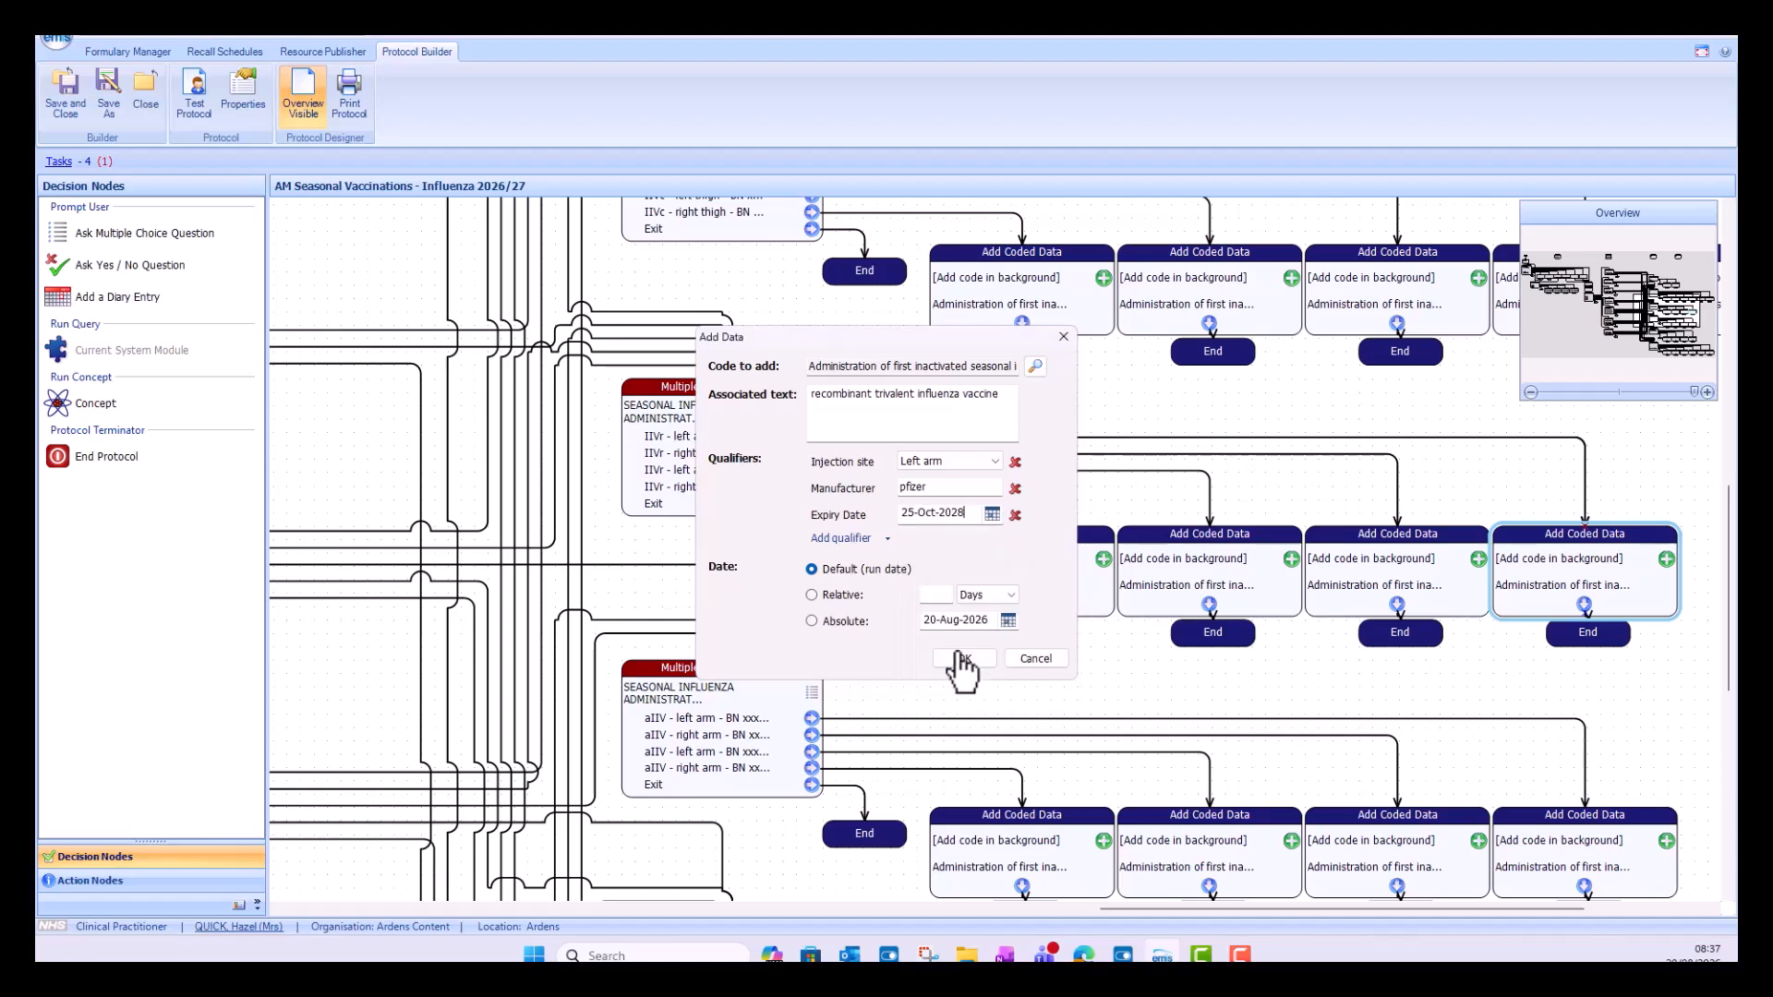
Step: Add a Batch Number qualifier of 1234 to the first IIVr left arm coded data
click(862, 536)
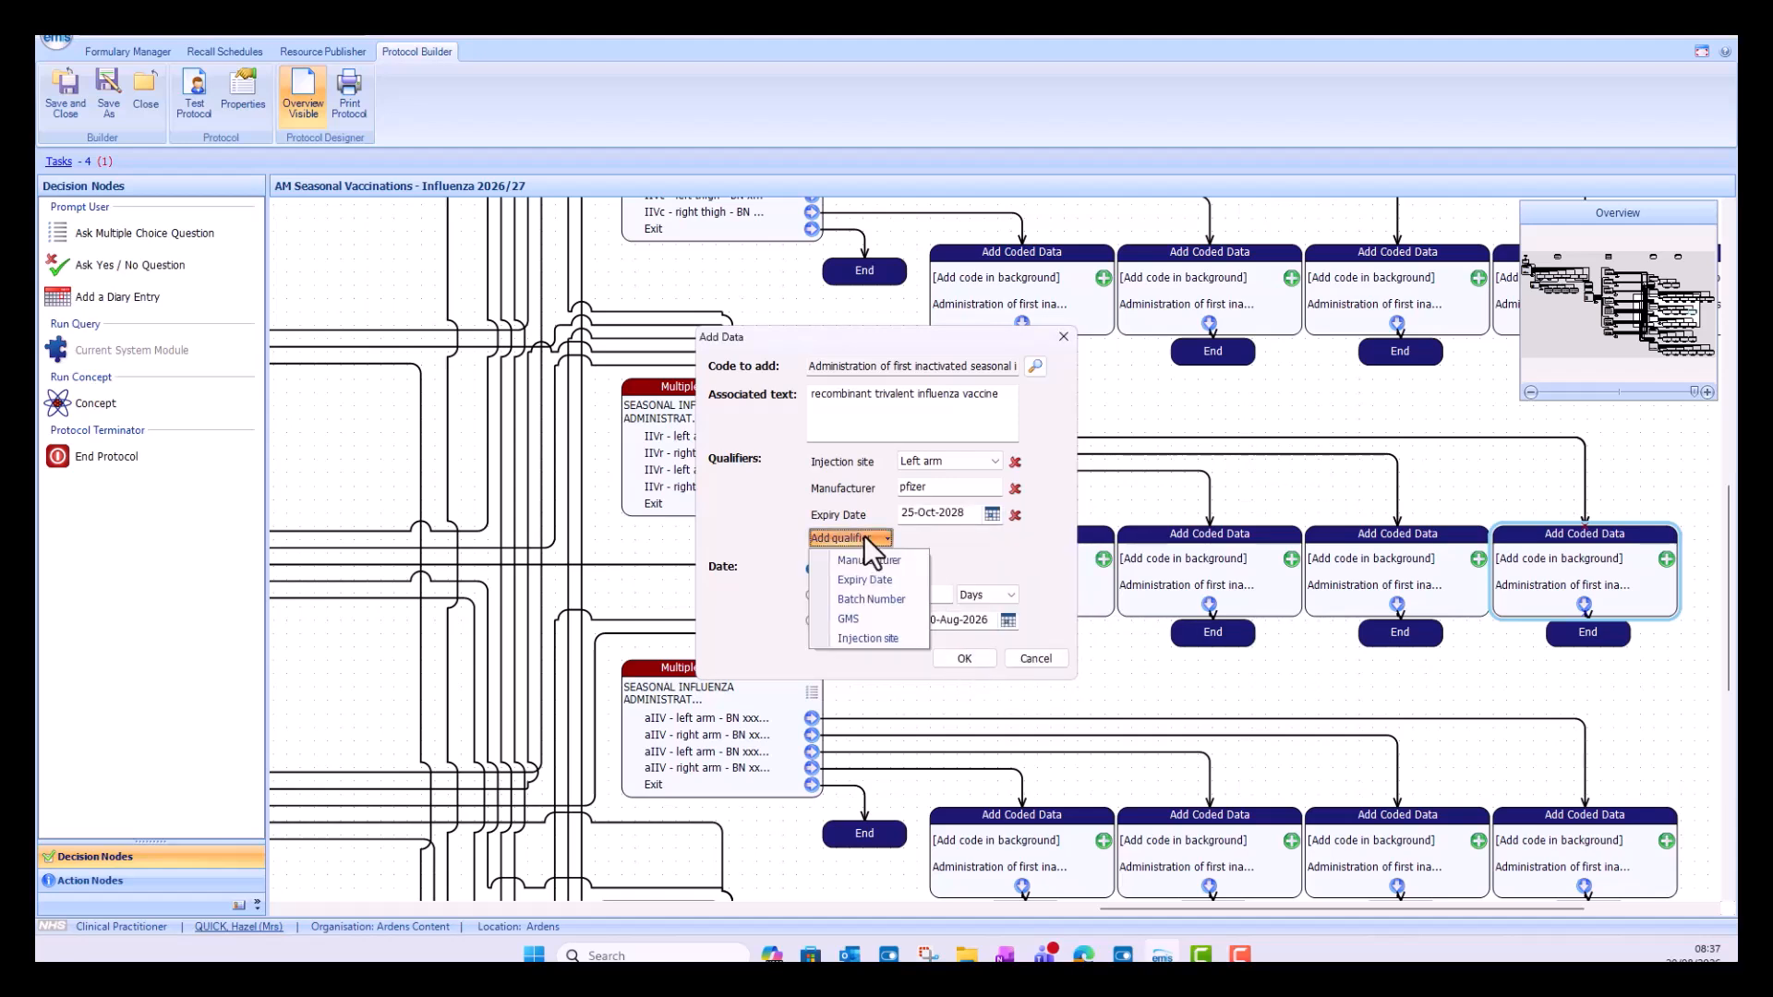
click(878, 601)
click(935, 545)
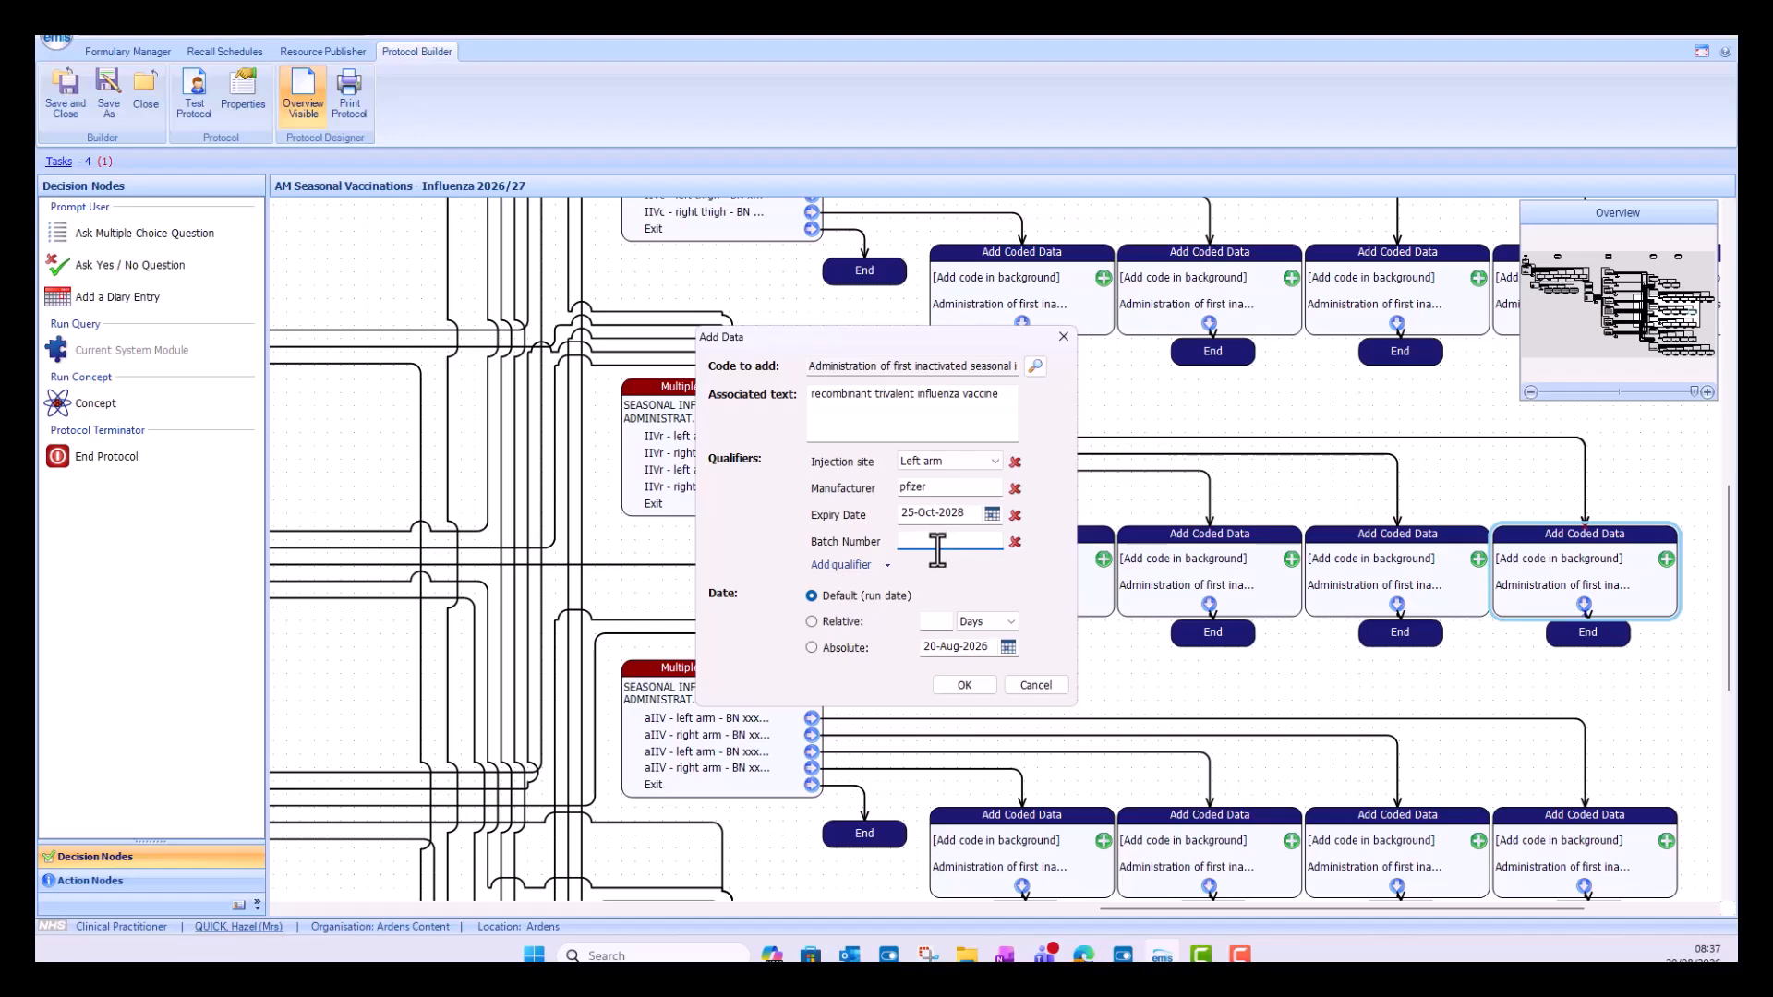
text(1234)
Step: Add a GMS qualifier set to GMS to the first IIVr left arm coded data and accept the node's changes
click(881, 565)
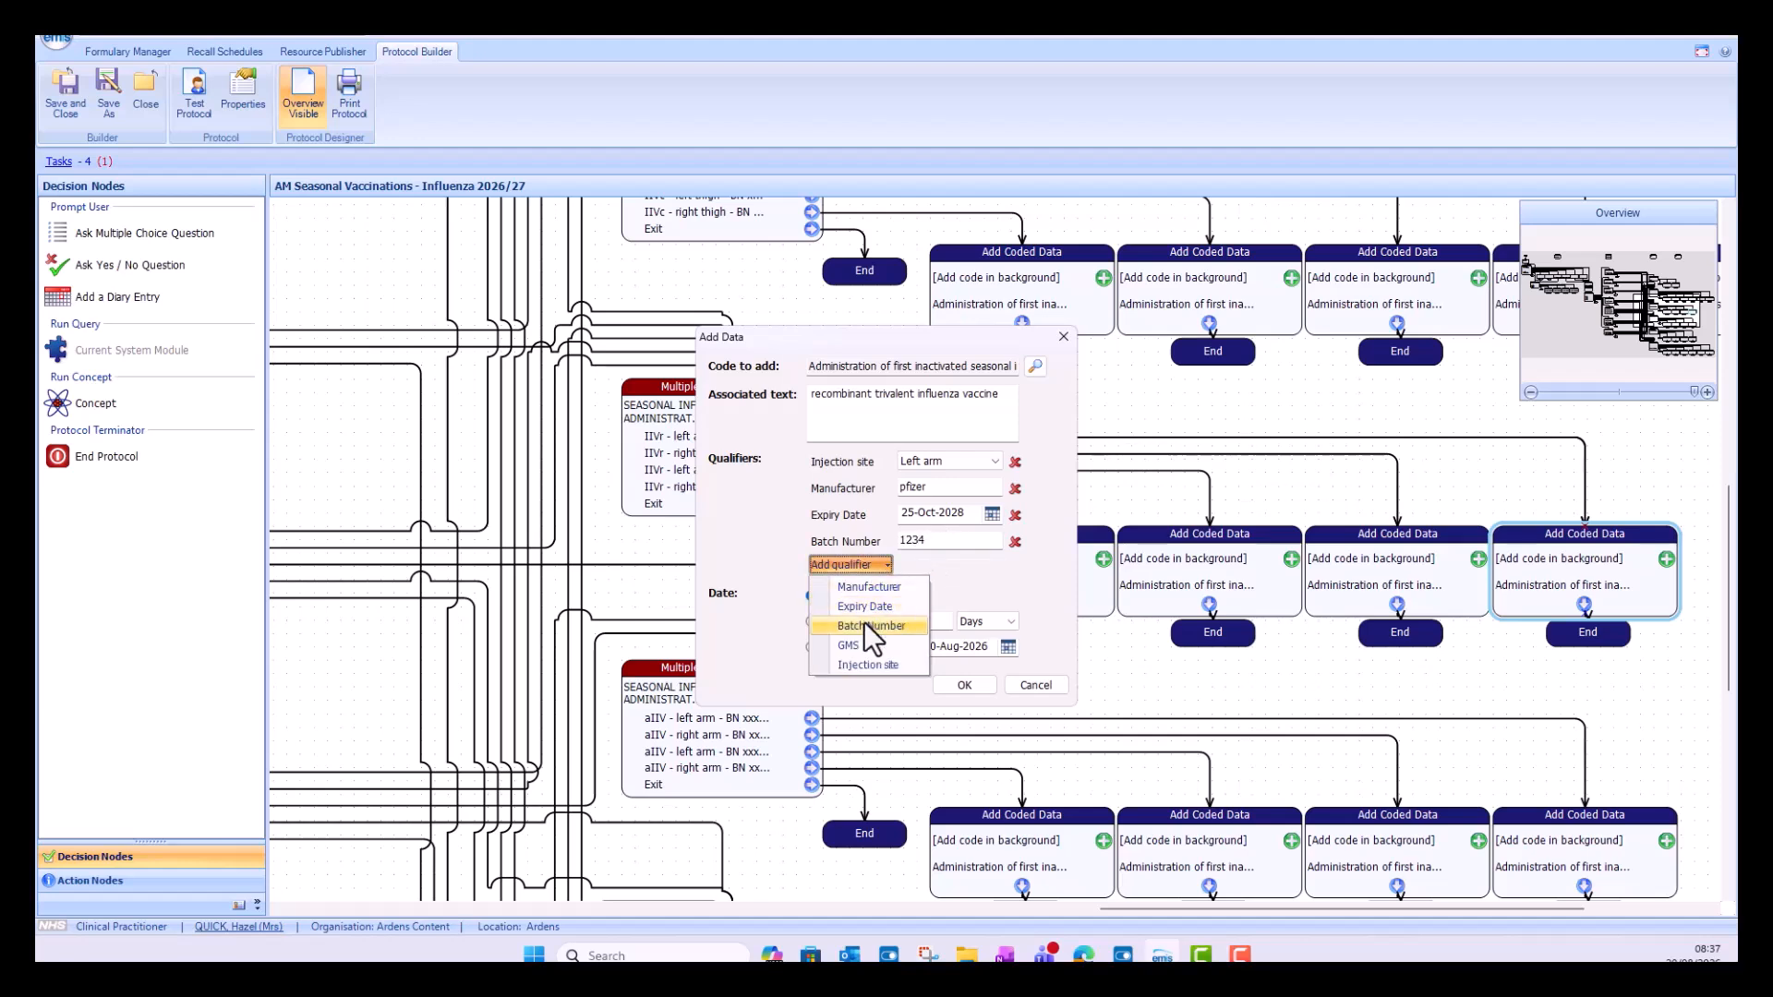
click(857, 646)
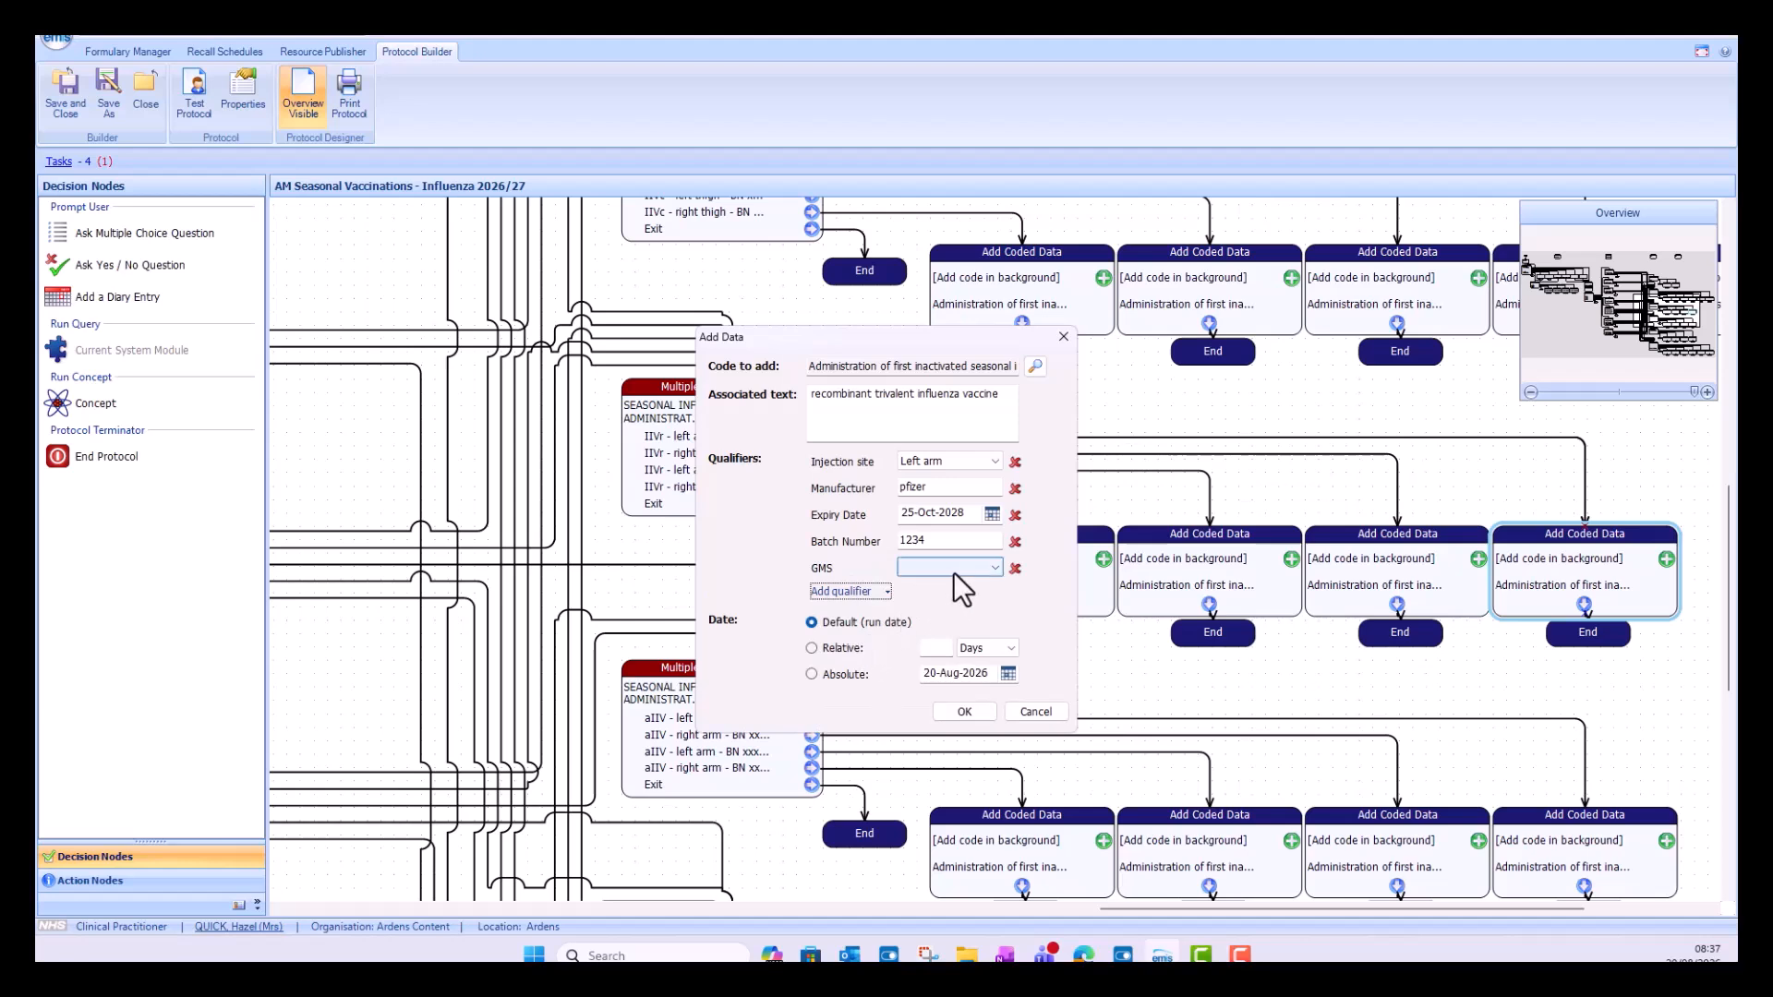
click(994, 568)
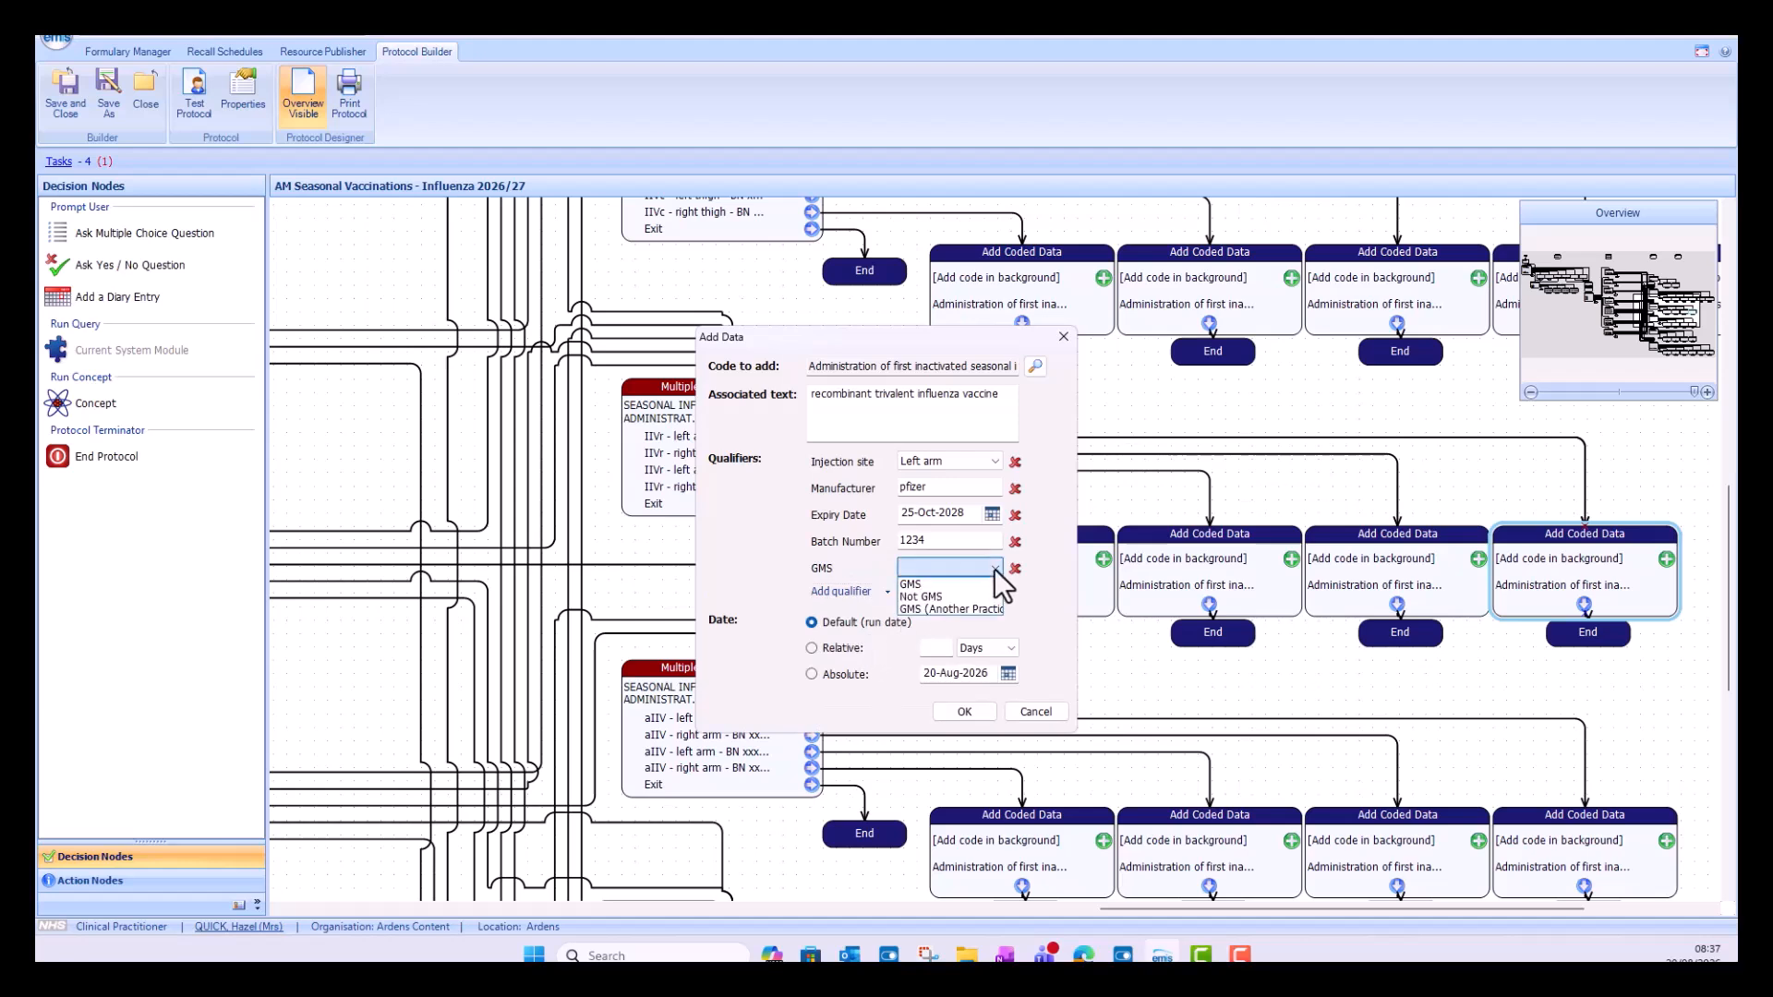
click(910, 587)
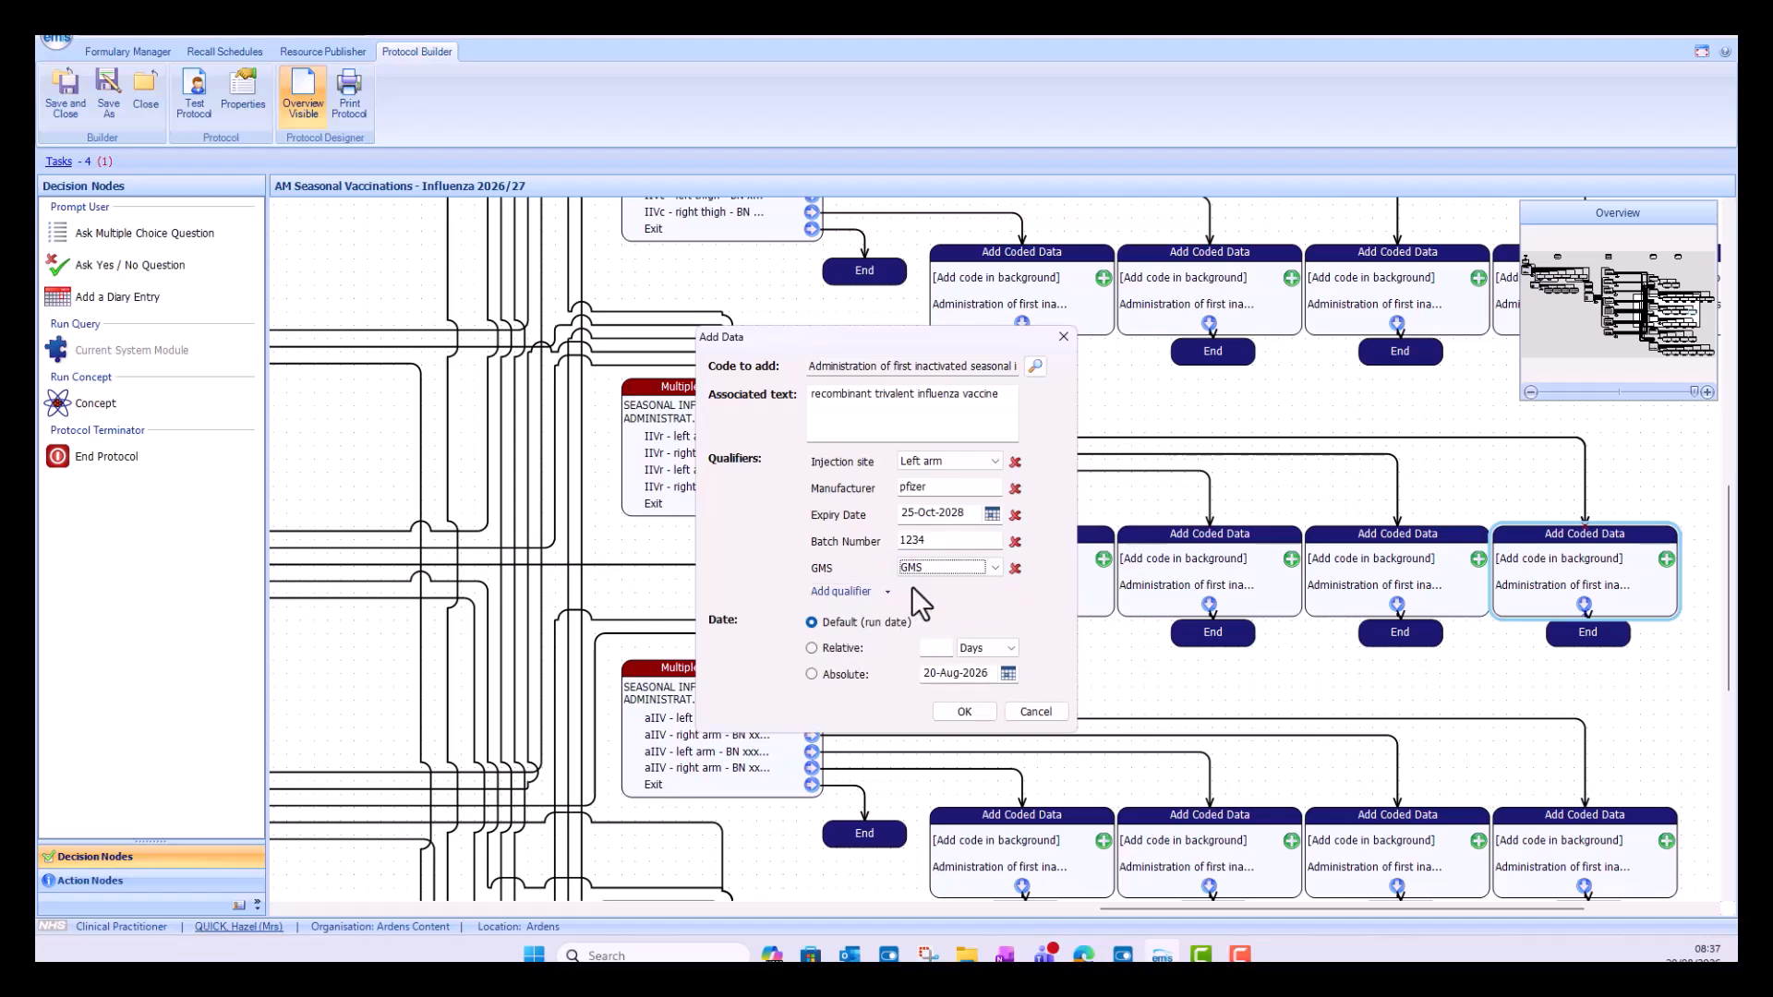
click(964, 711)
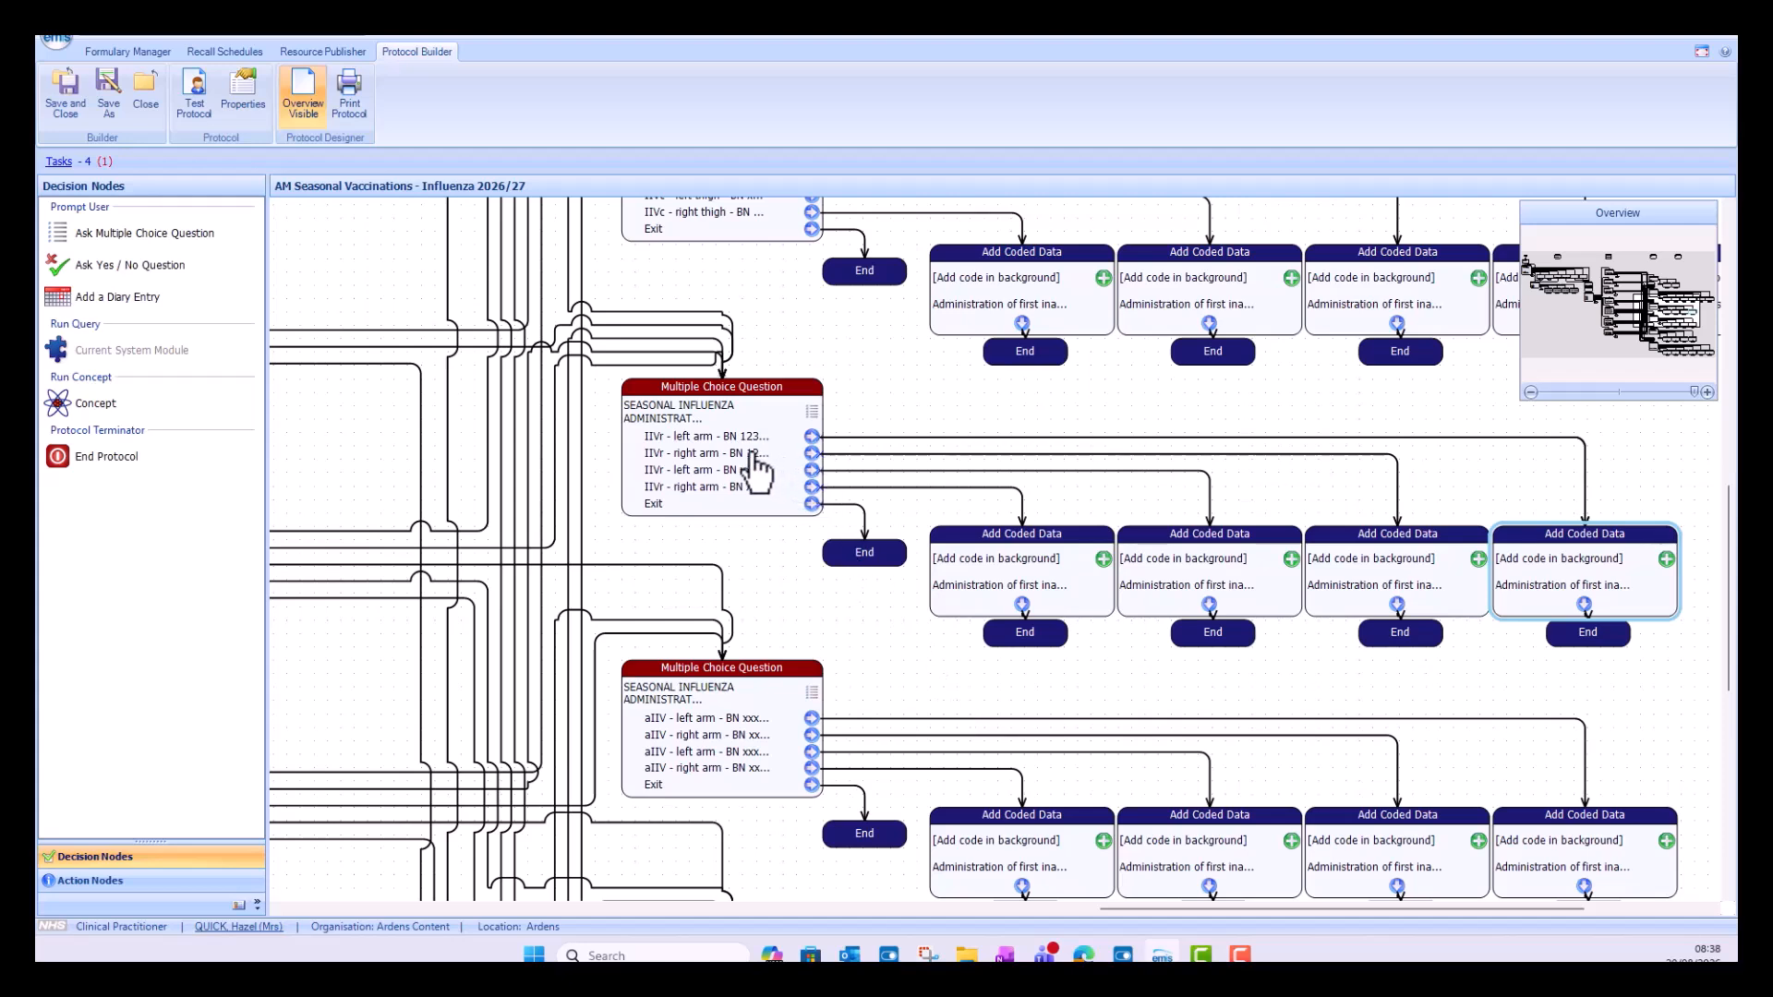
Step: Open the coded data node linked to the first IIVr right arm answer and add a Manufacturer qualifier of pfizer
click(851, 455)
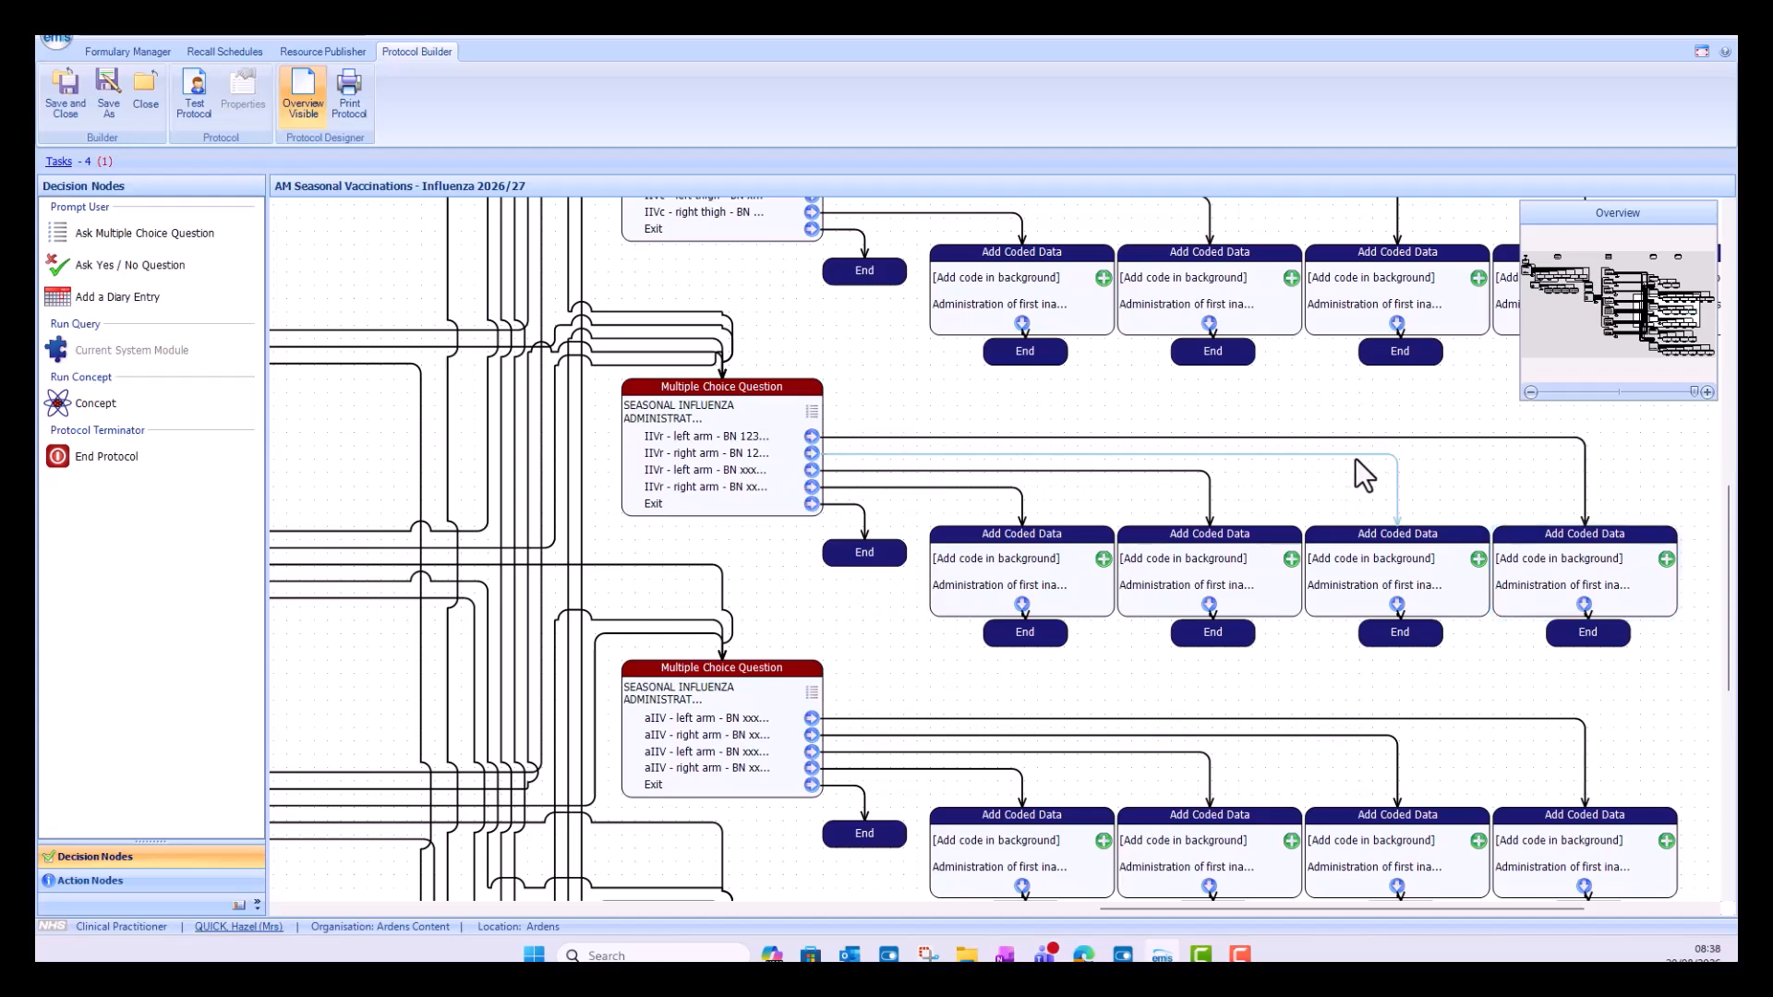
click(1385, 576)
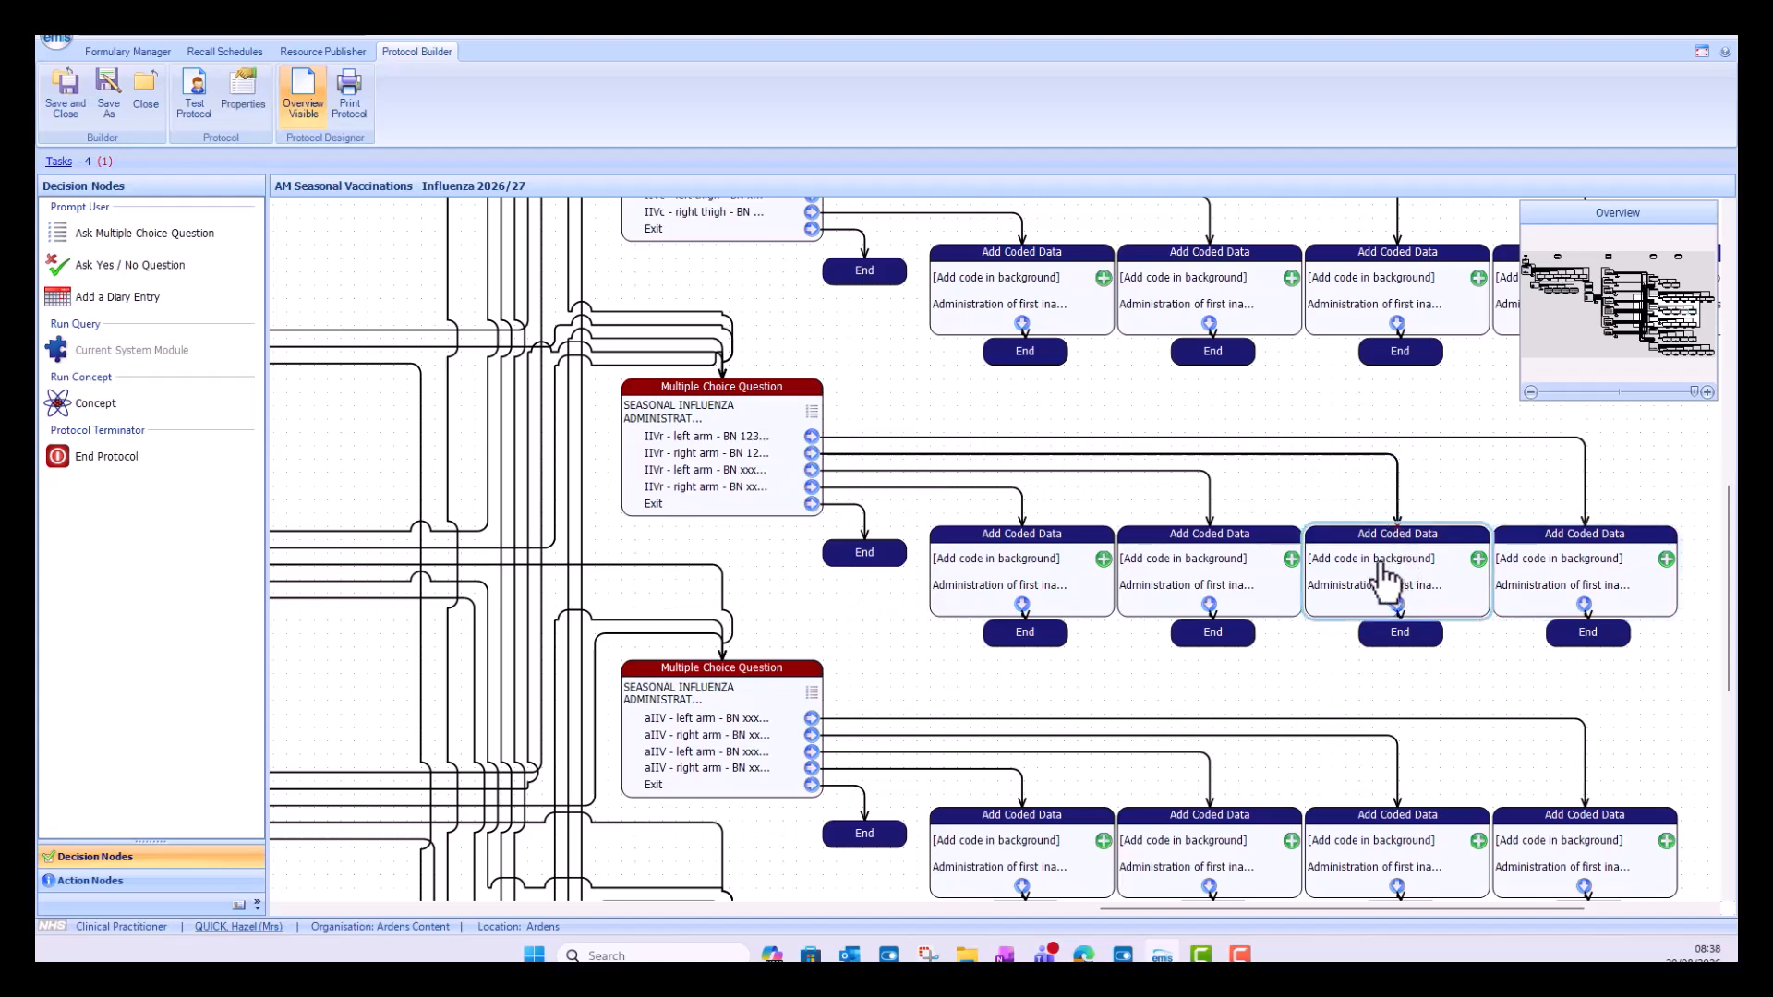
double_click(1385, 576)
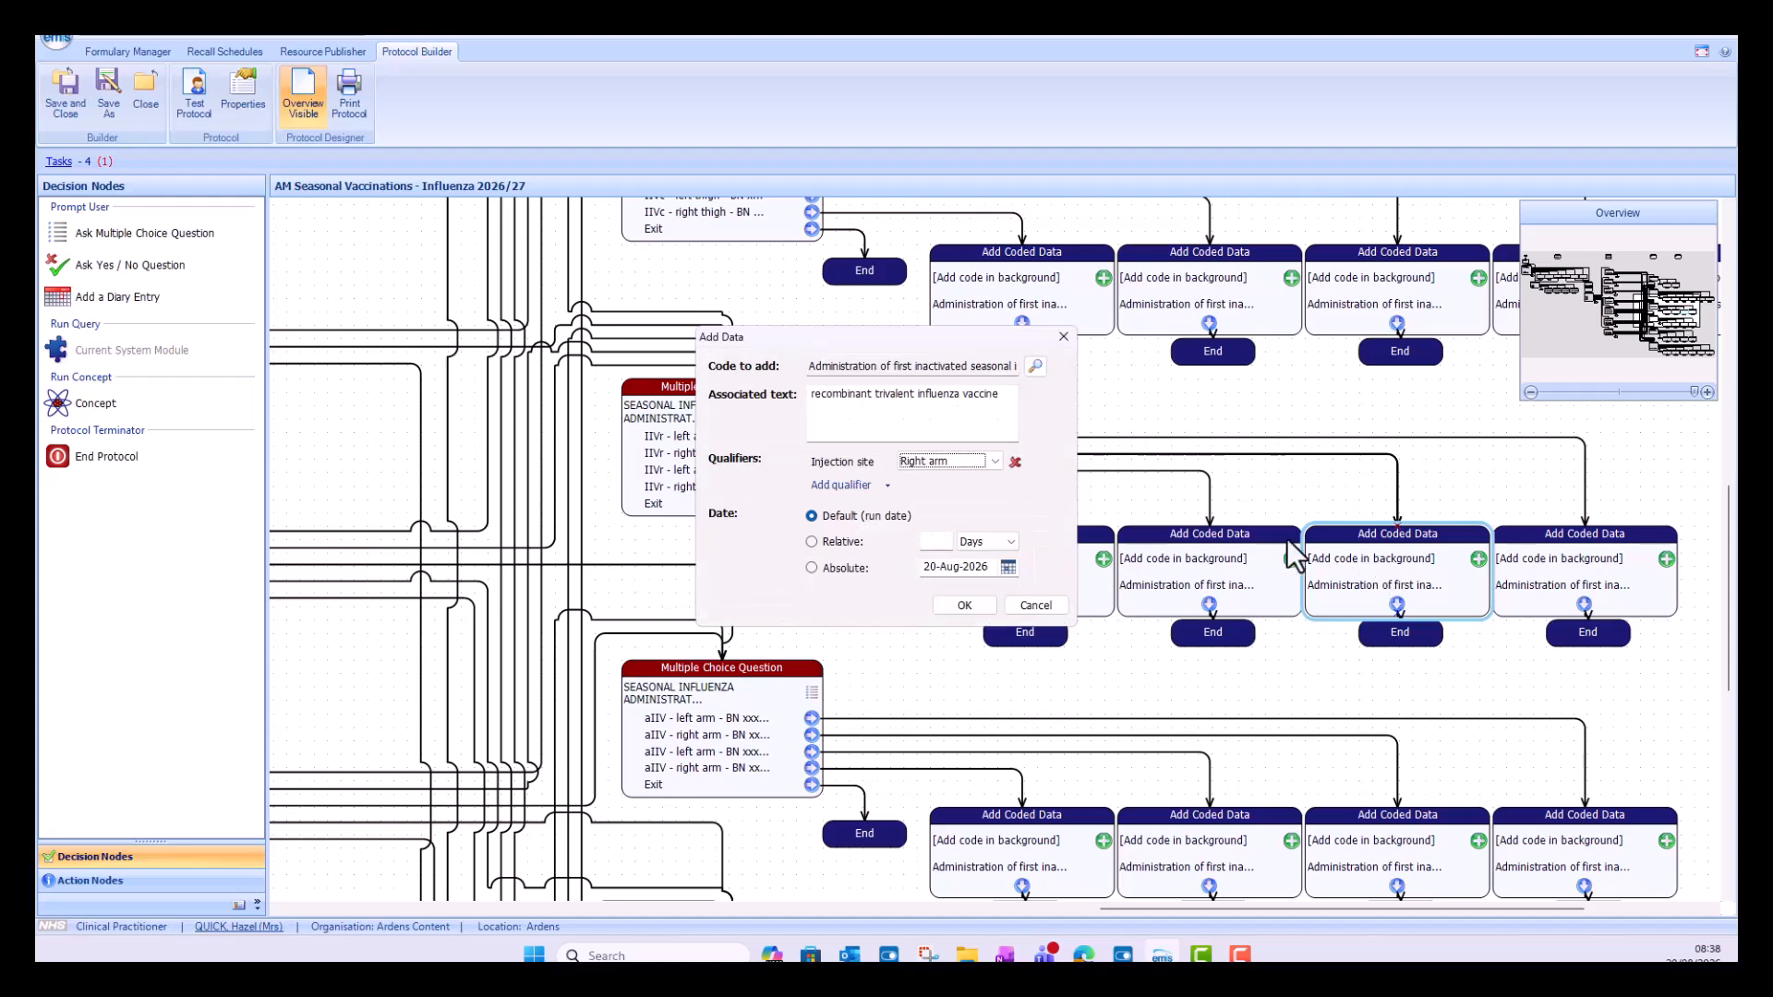
click(883, 489)
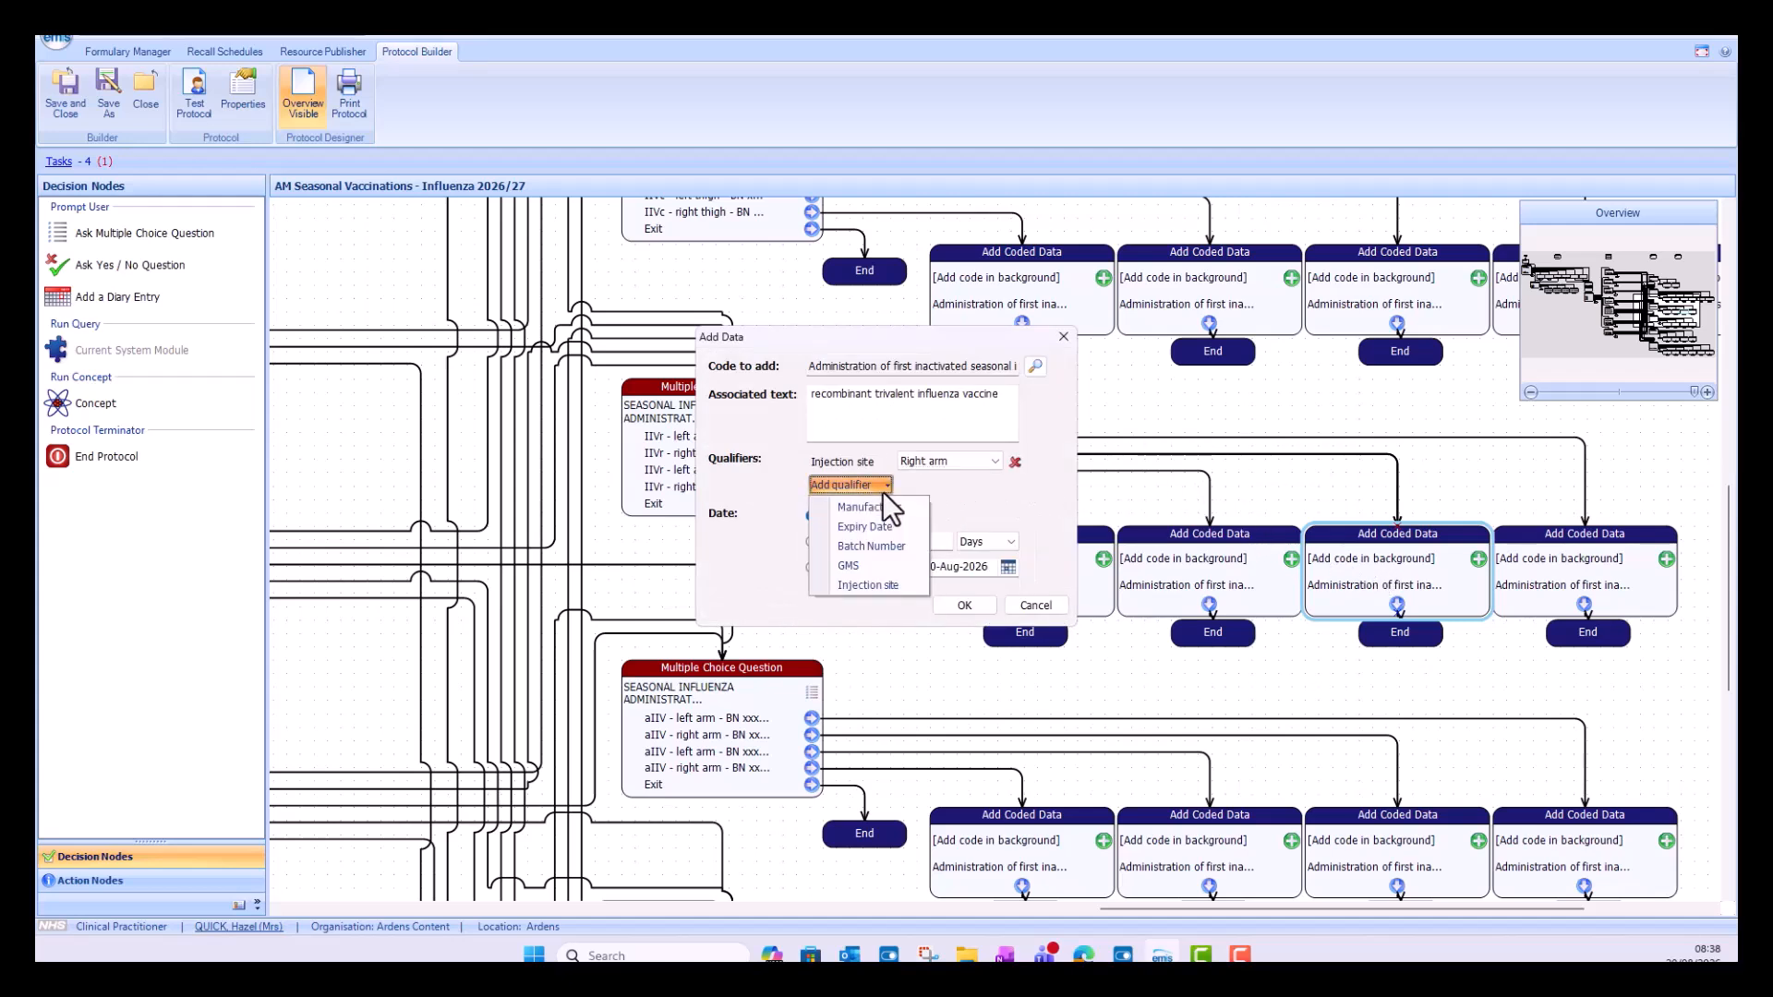
click(889, 506)
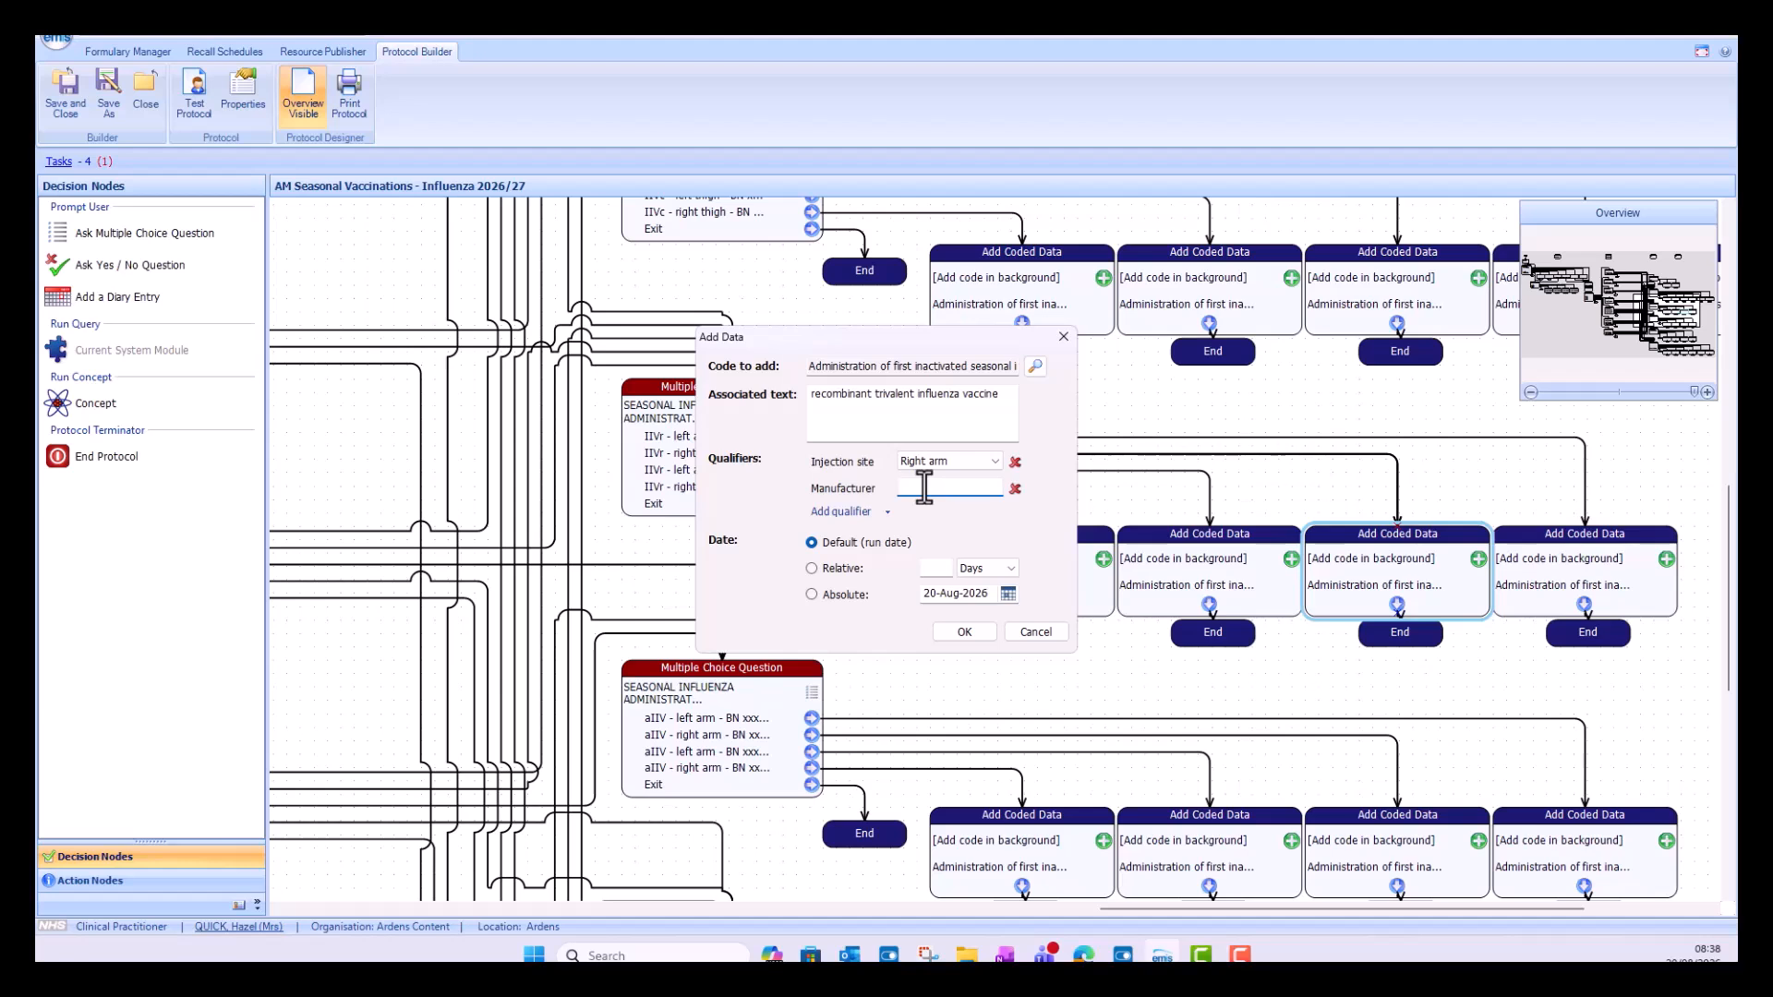
text(pfizer)
Step: Add an Expiry Date qualifier of 18-Oct-2028 to the first IIVr right arm coded data
click(867, 509)
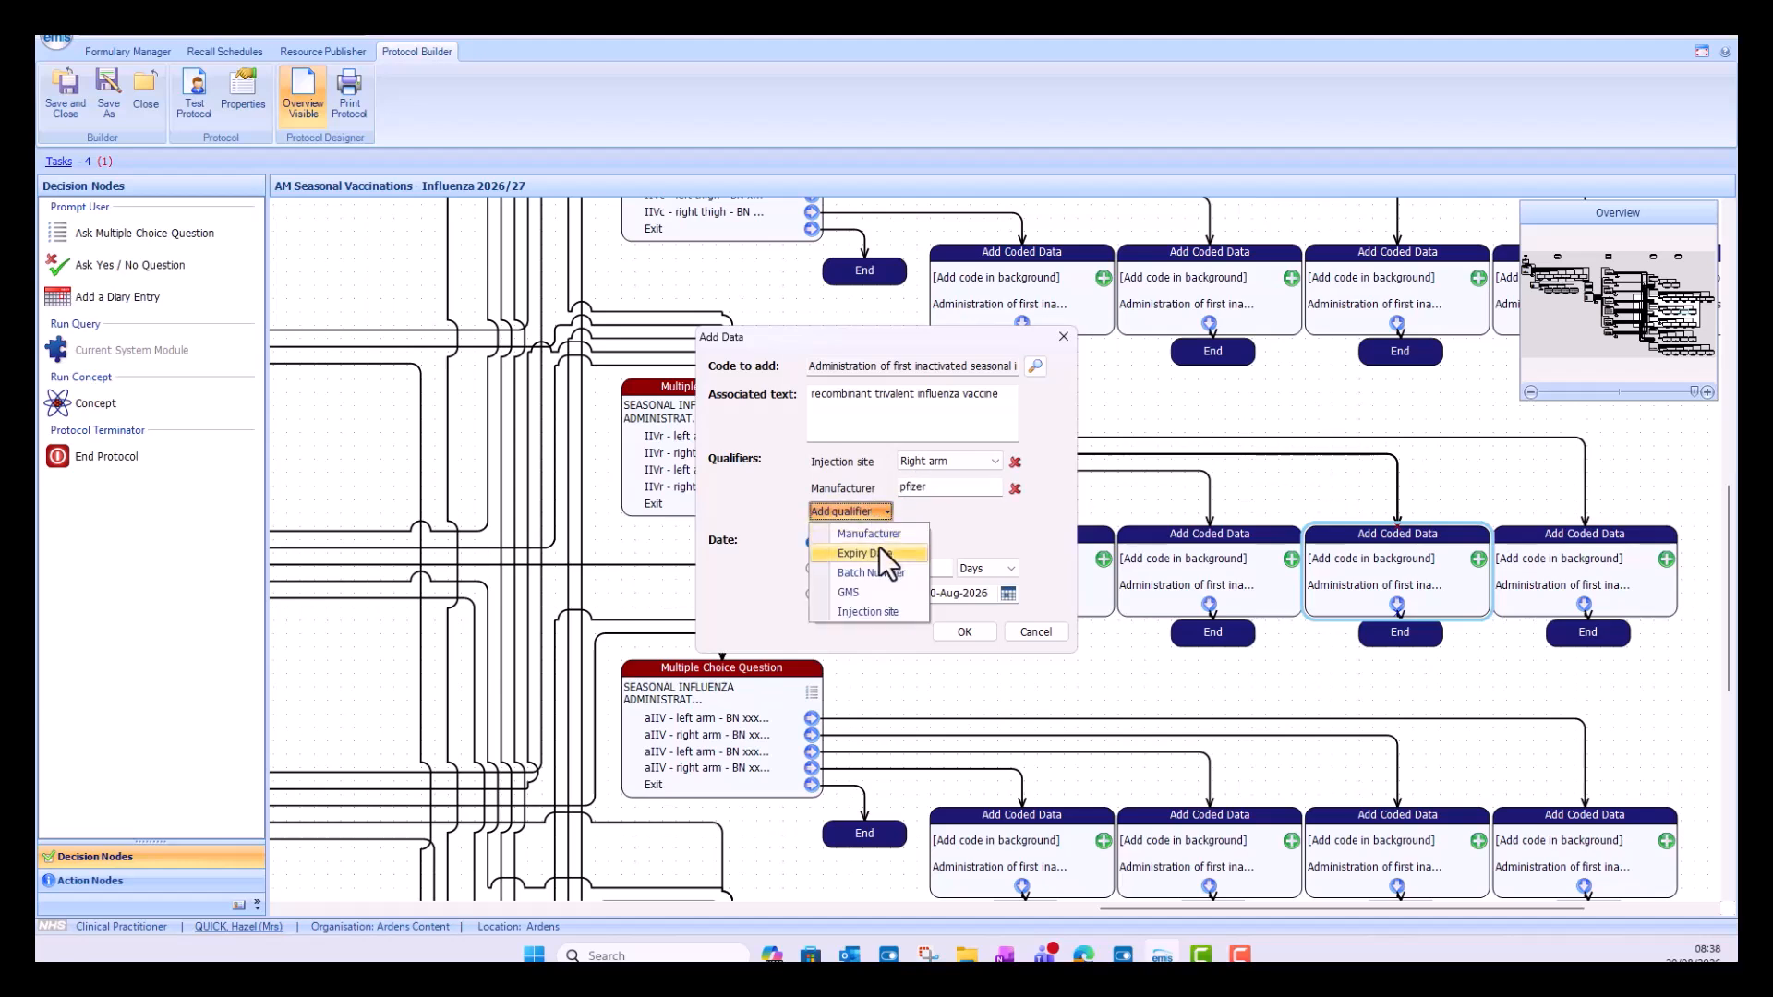
click(879, 551)
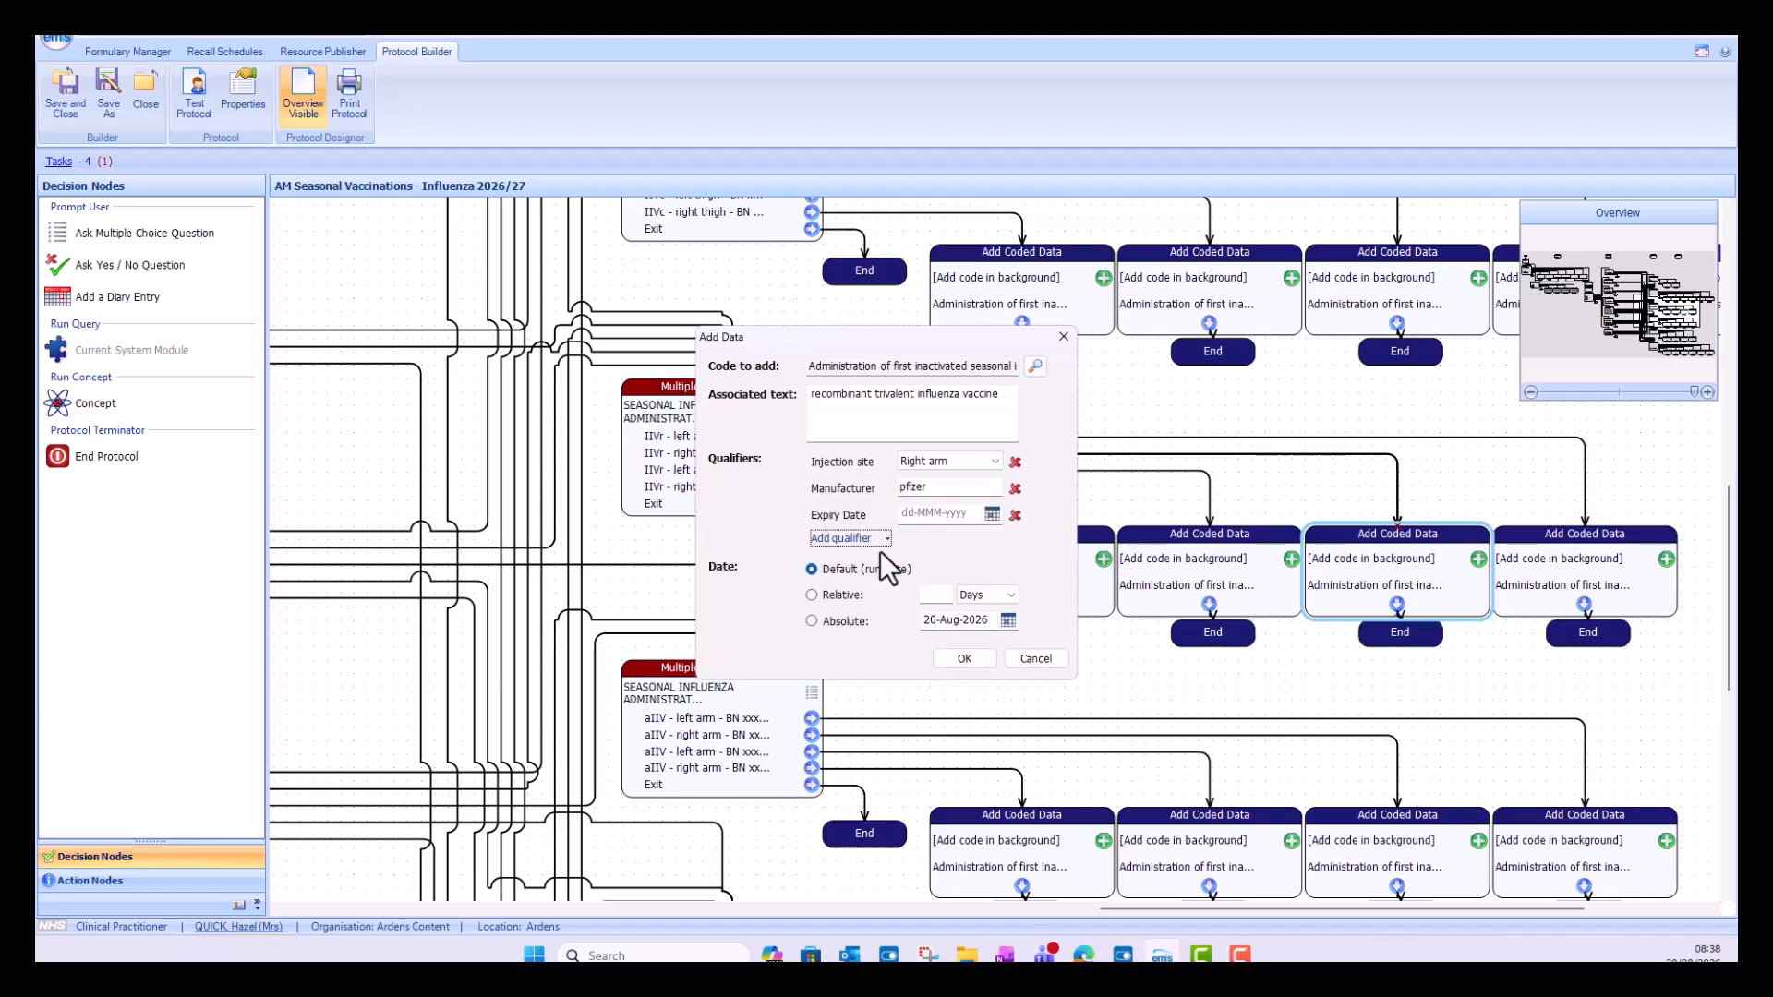
click(991, 514)
click(1075, 540)
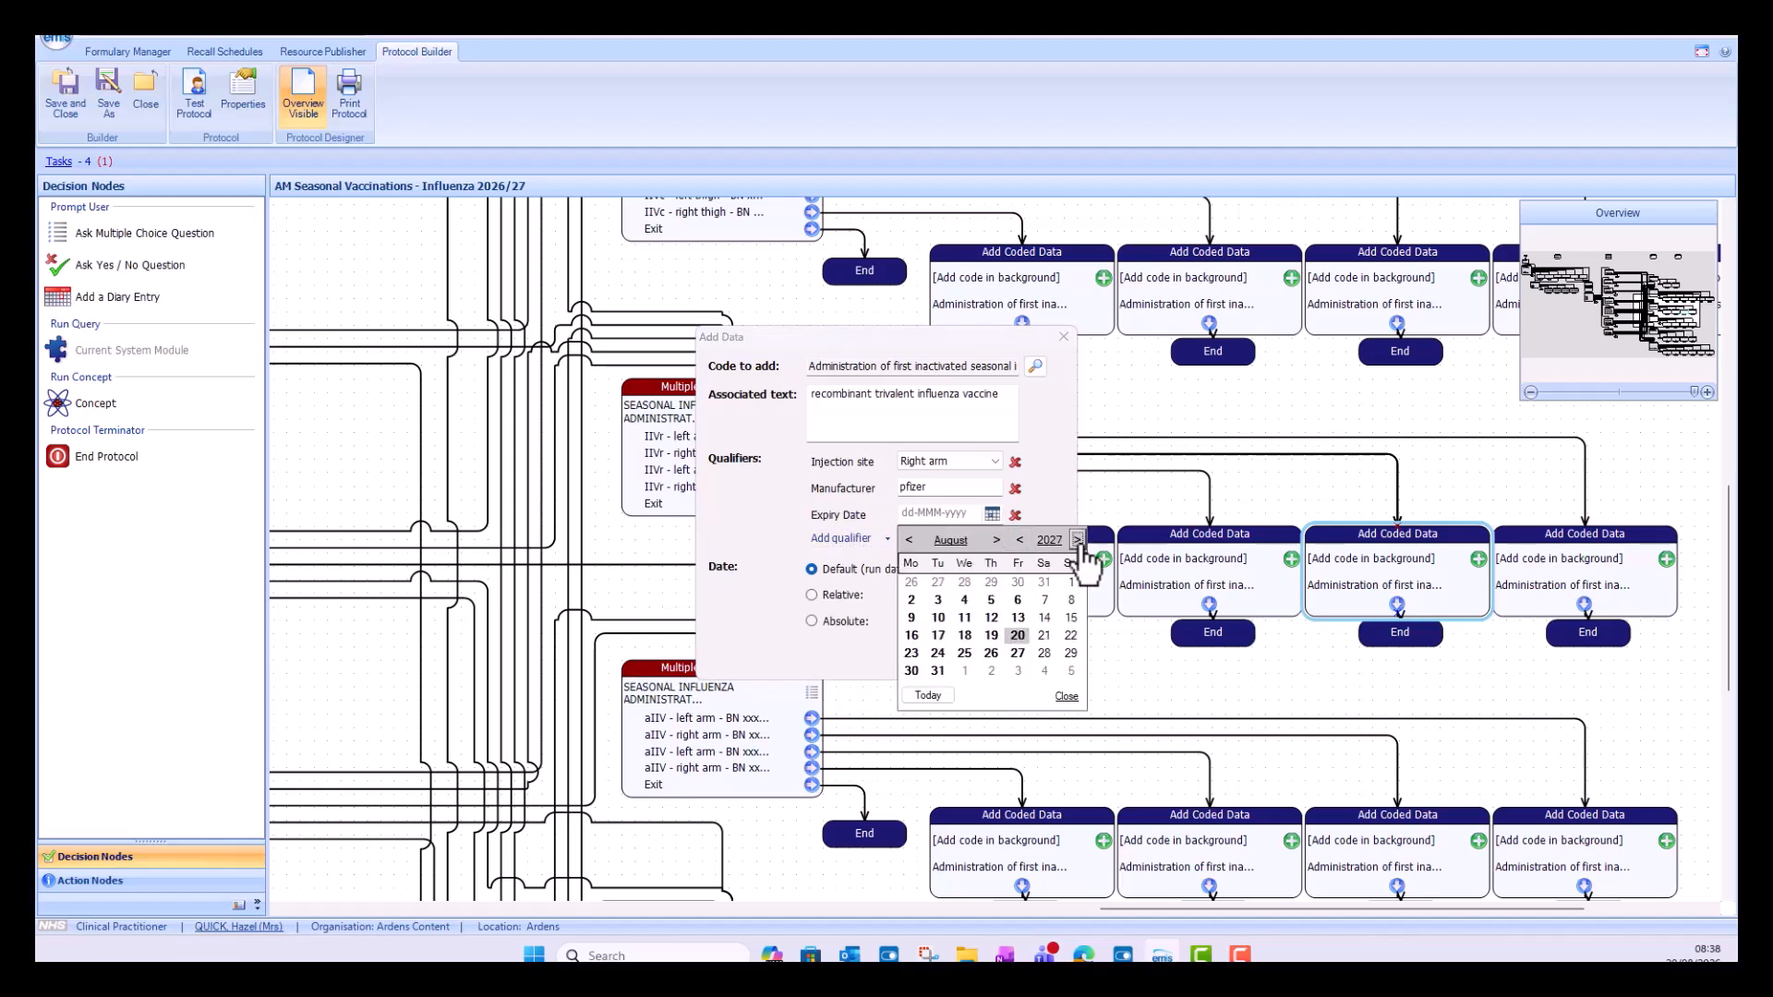
click(1076, 540)
click(964, 635)
Step: Add a Batch Number qualifier of 1234 to the first IIVr right arm coded data
click(882, 537)
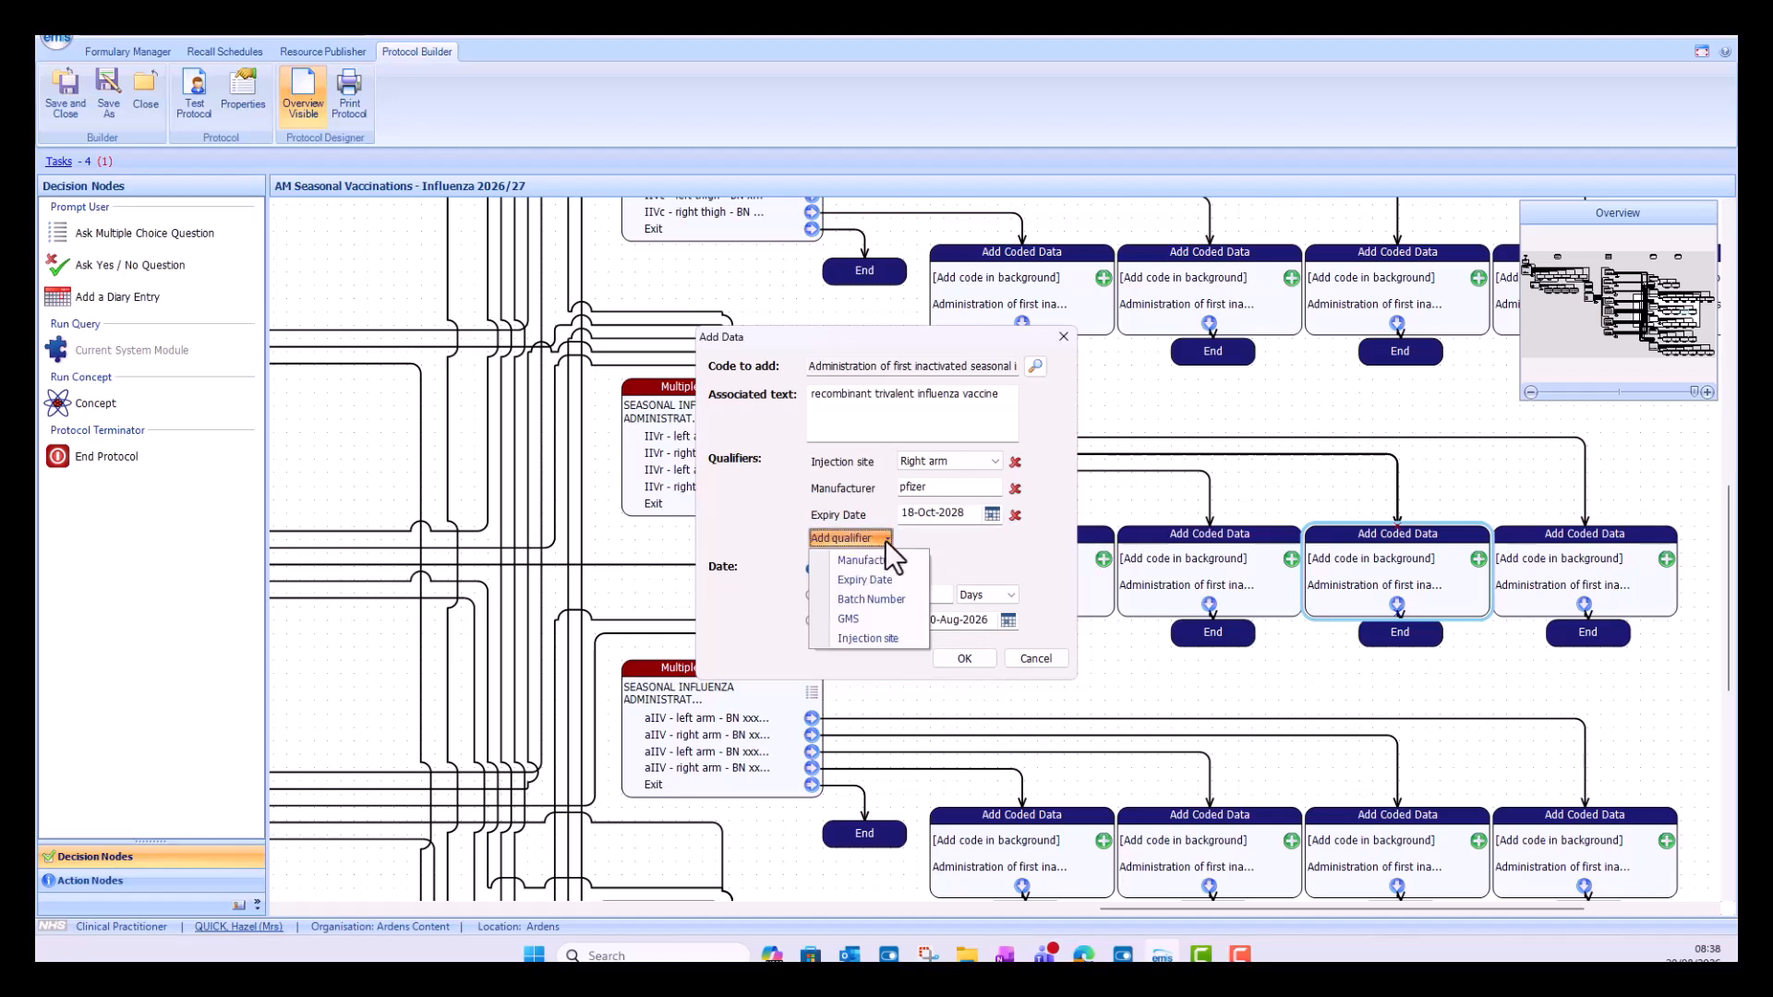
click(881, 600)
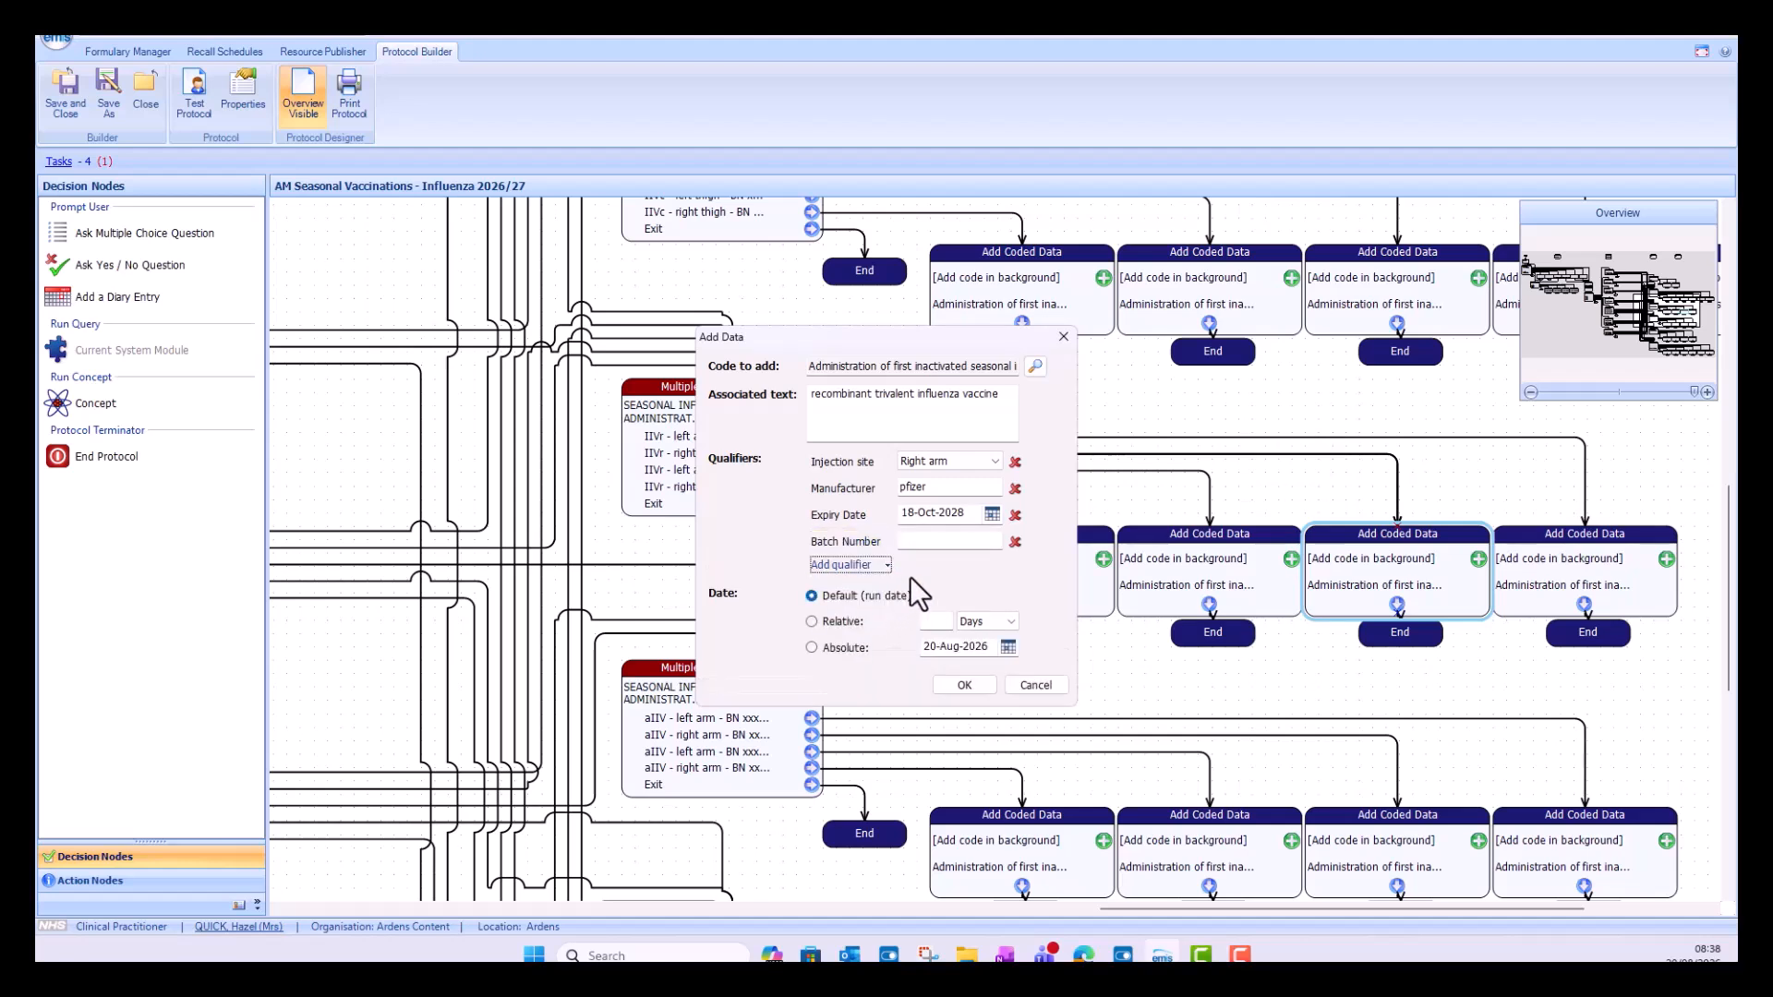
click(938, 539)
text(1234)
Step: Add a GMS qualifier set to GMS to the first IIVr right arm coded data and accept the node's changes
click(861, 567)
click(855, 645)
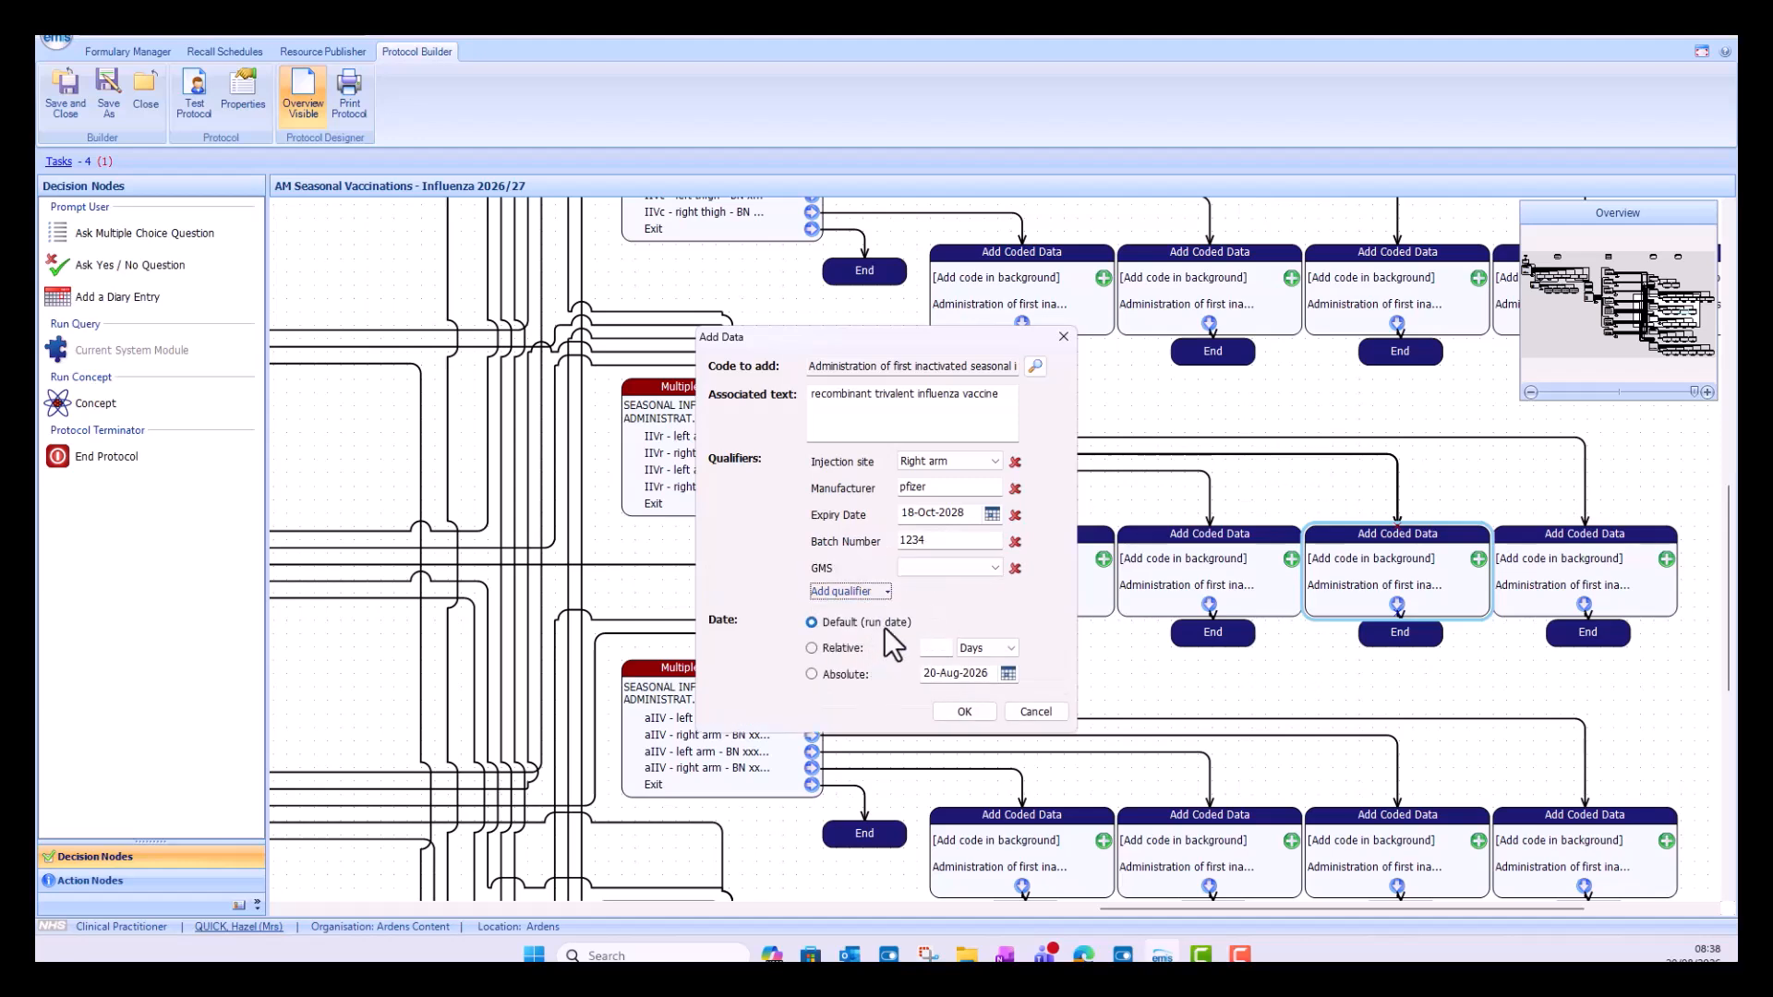
click(993, 567)
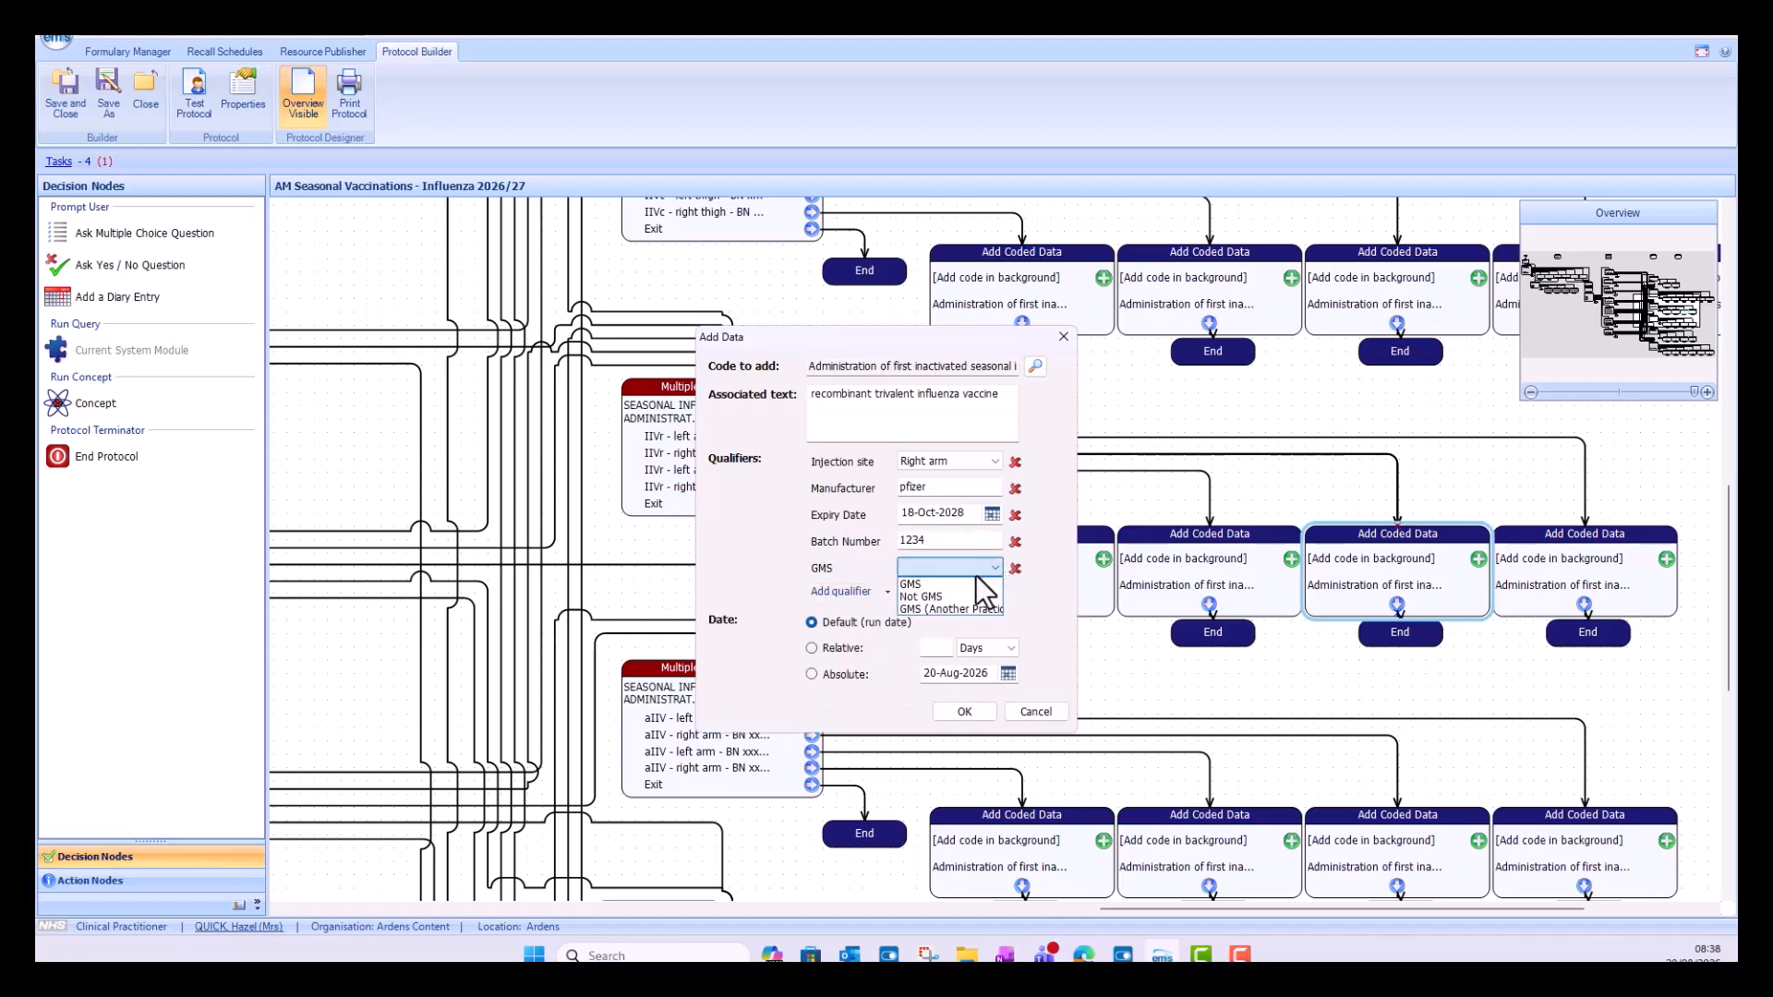
click(968, 585)
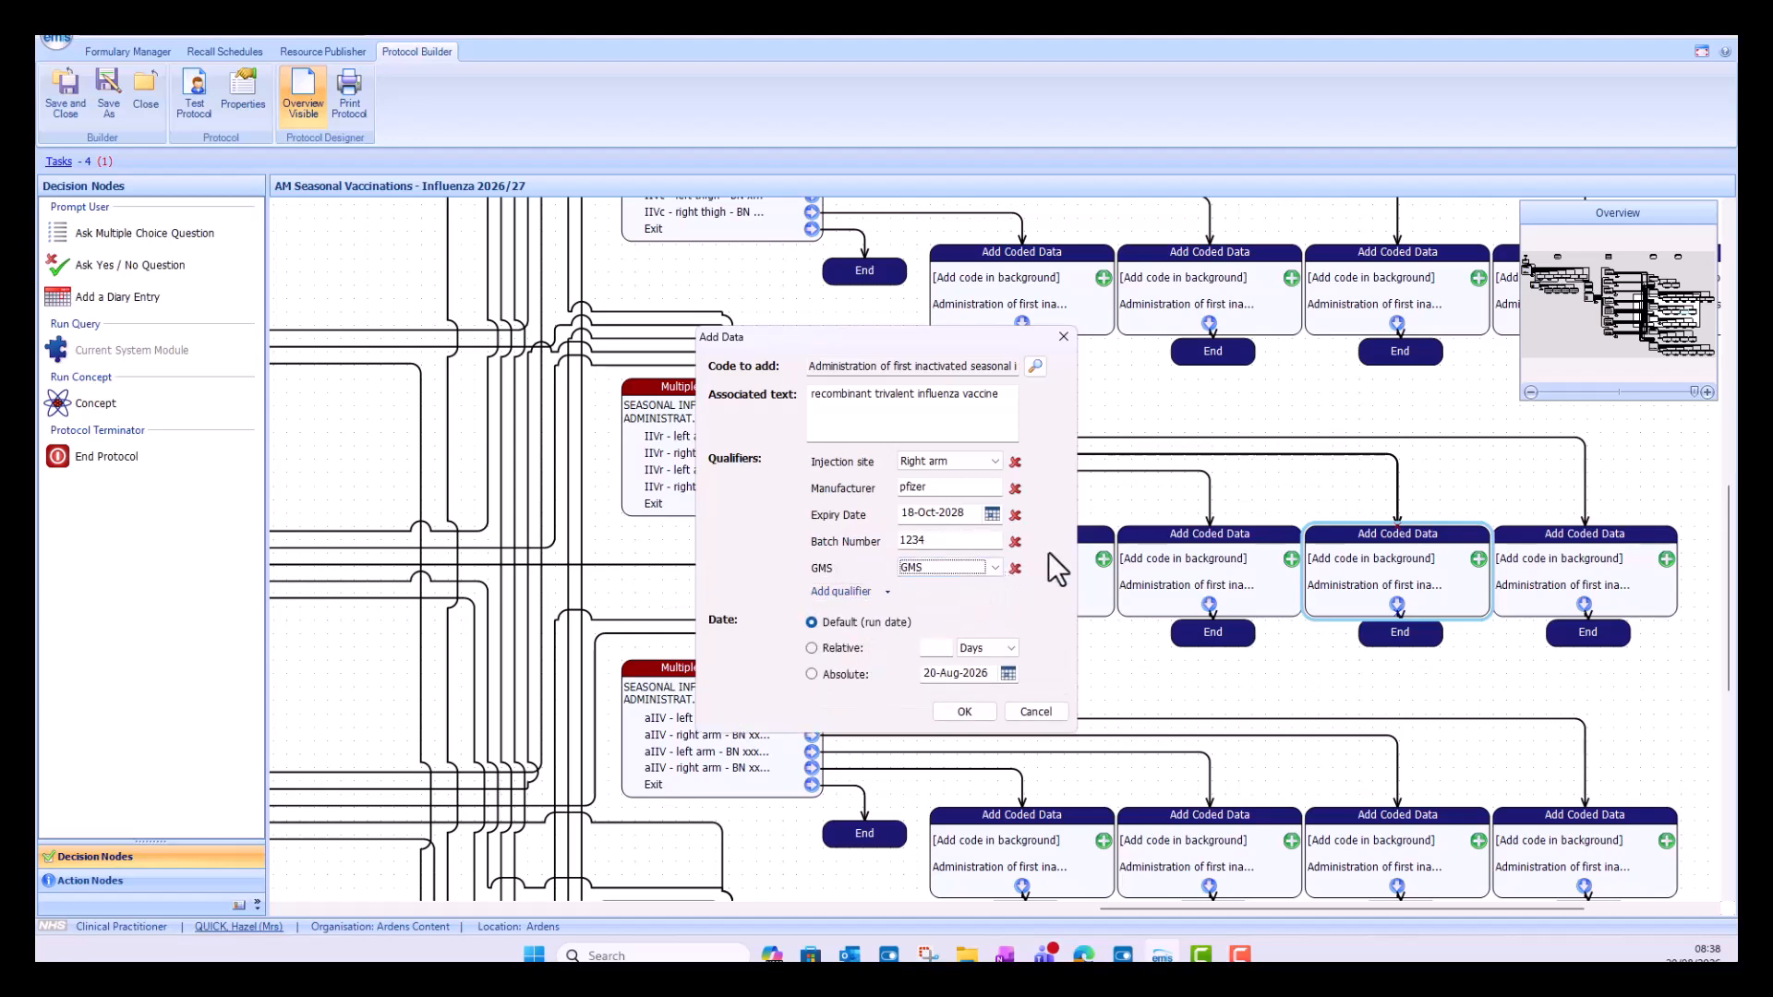
click(953, 713)
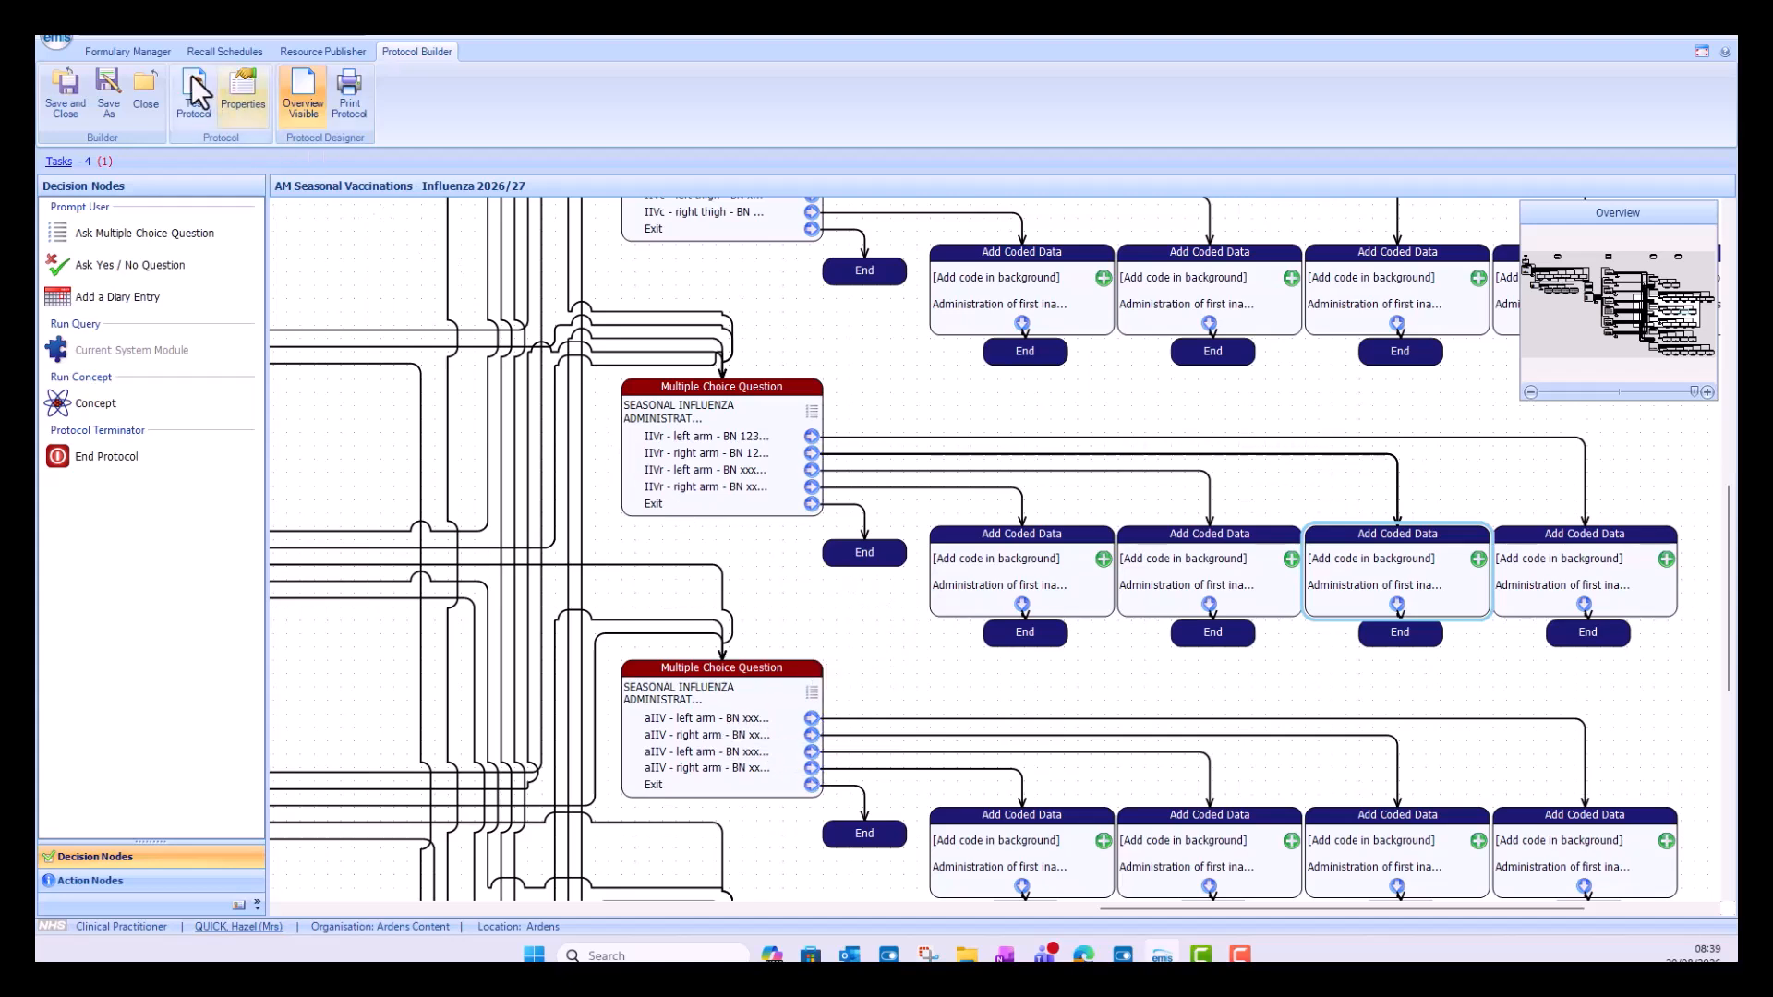
Step: Save and close the edited influenza protocol, agreeing to apply the modifications
click(55, 92)
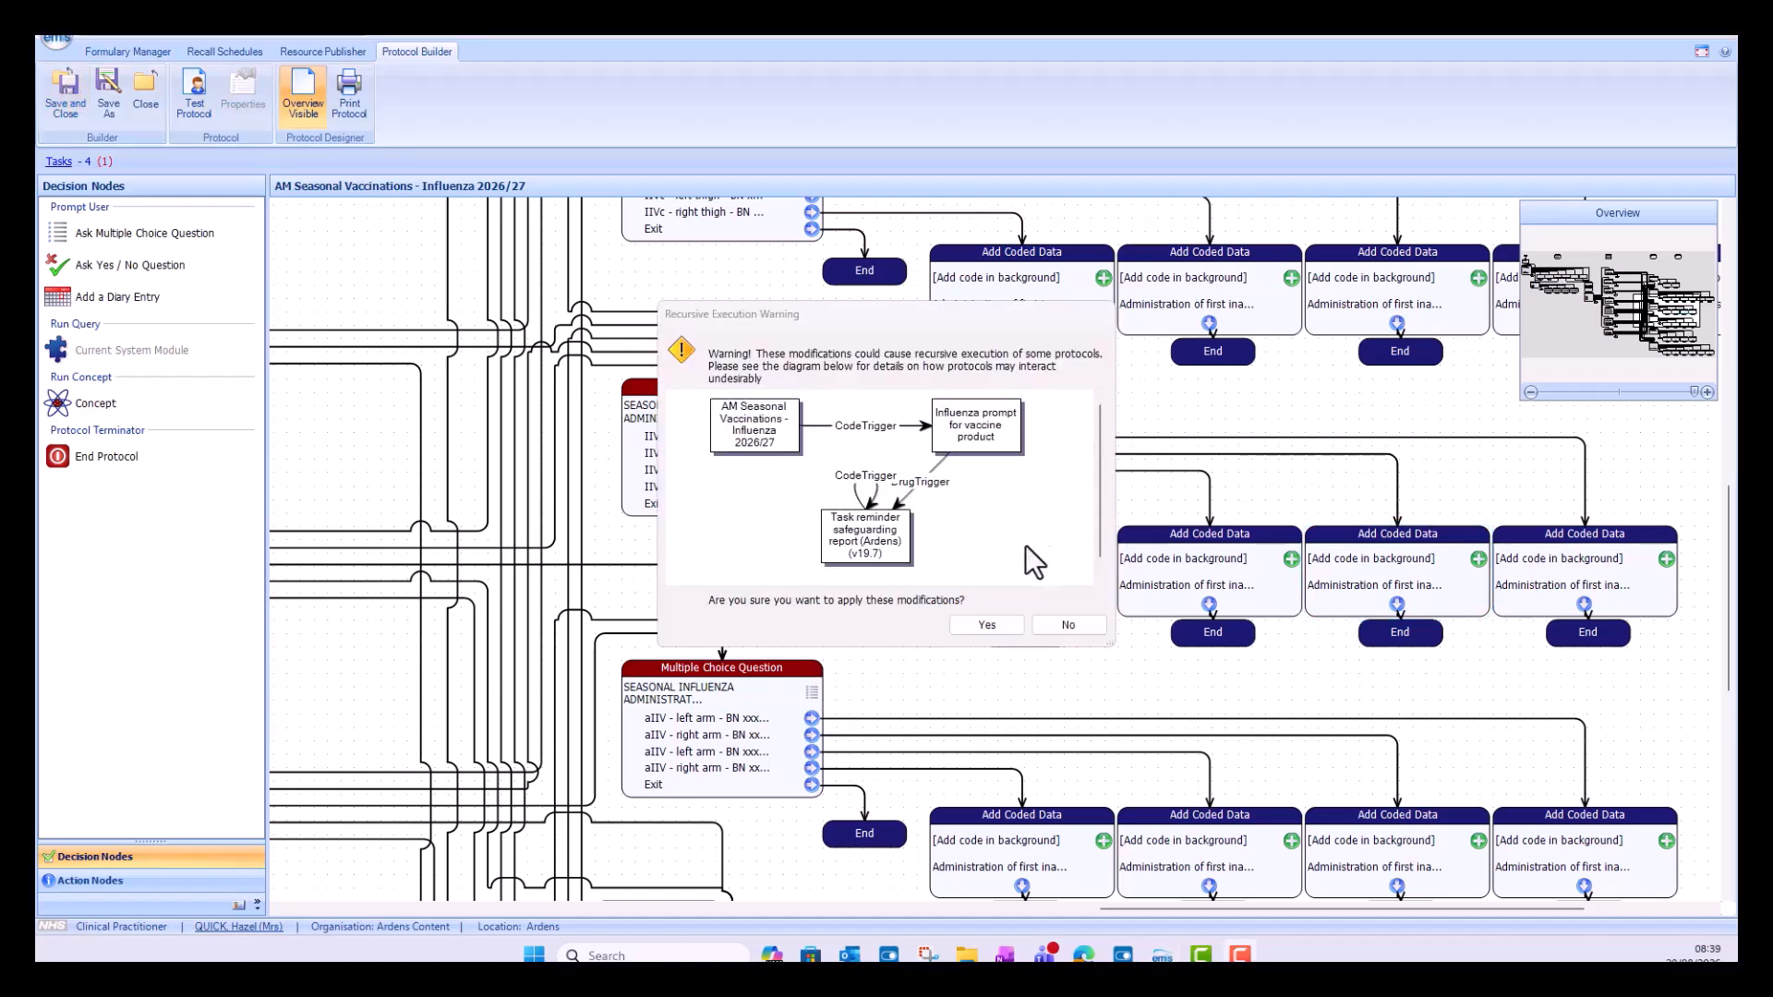
click(986, 626)
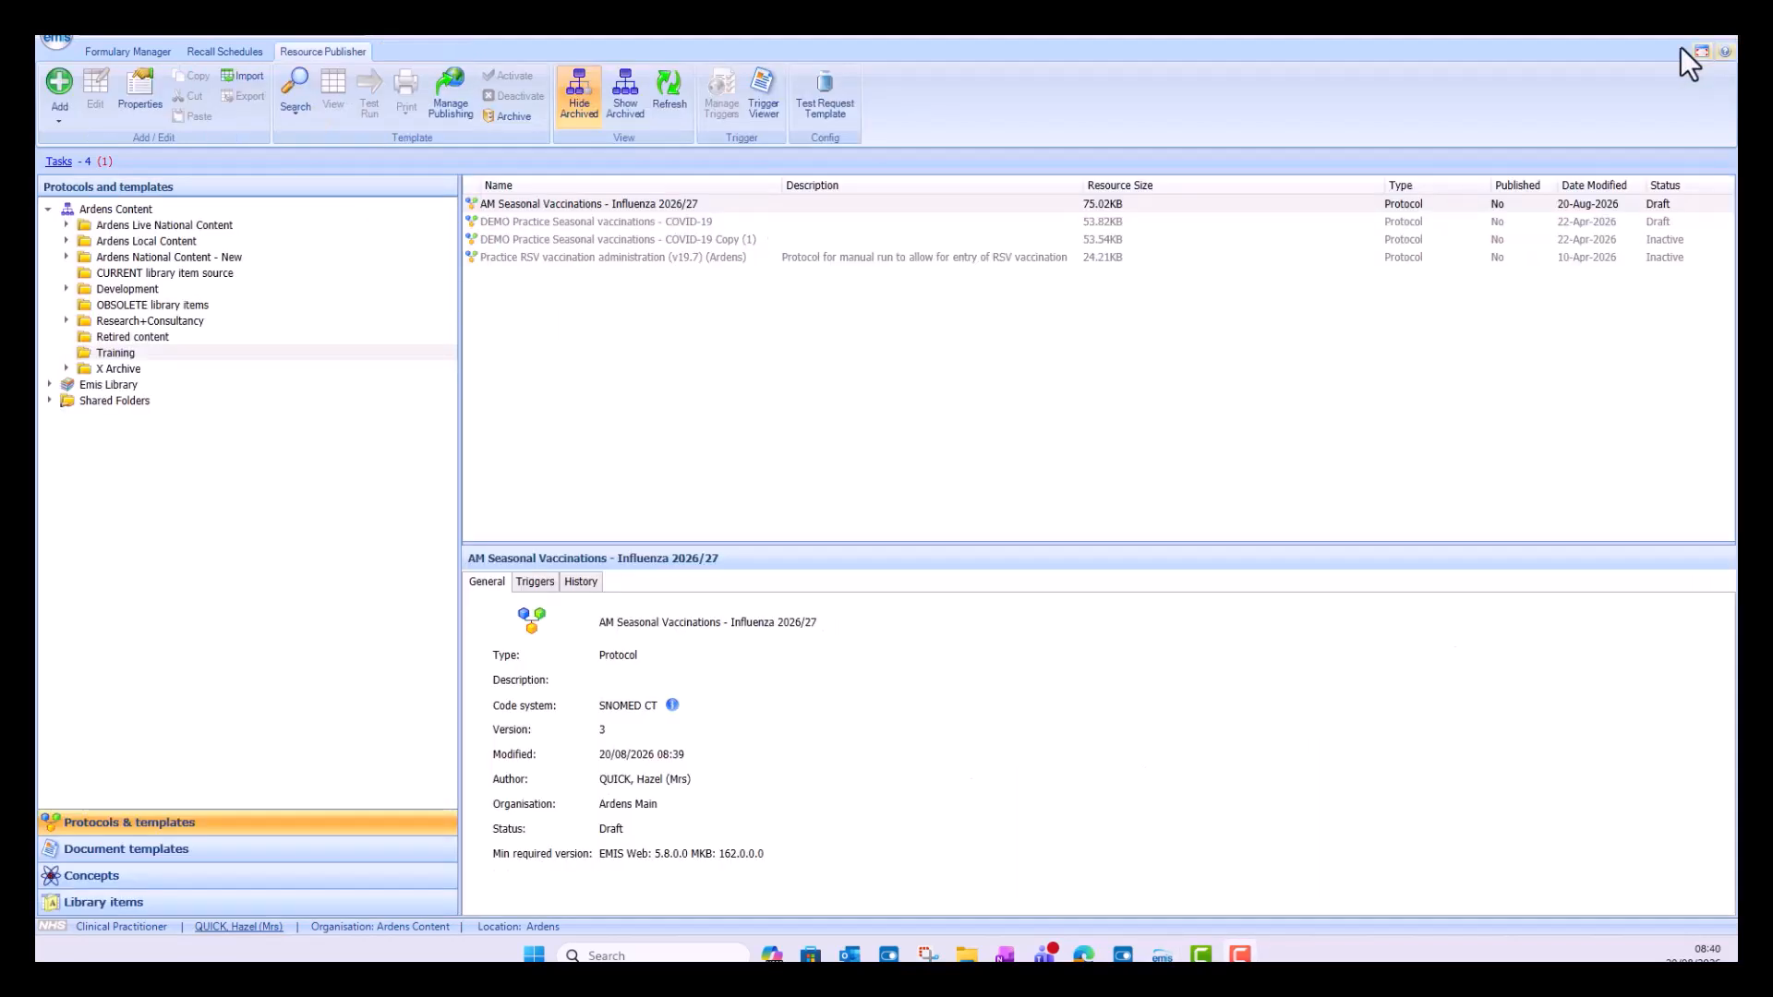
Step: Activate the AM Seasonal Vaccinations - Influenza 2026/27 protocol in the Training folder
right_click(661, 203)
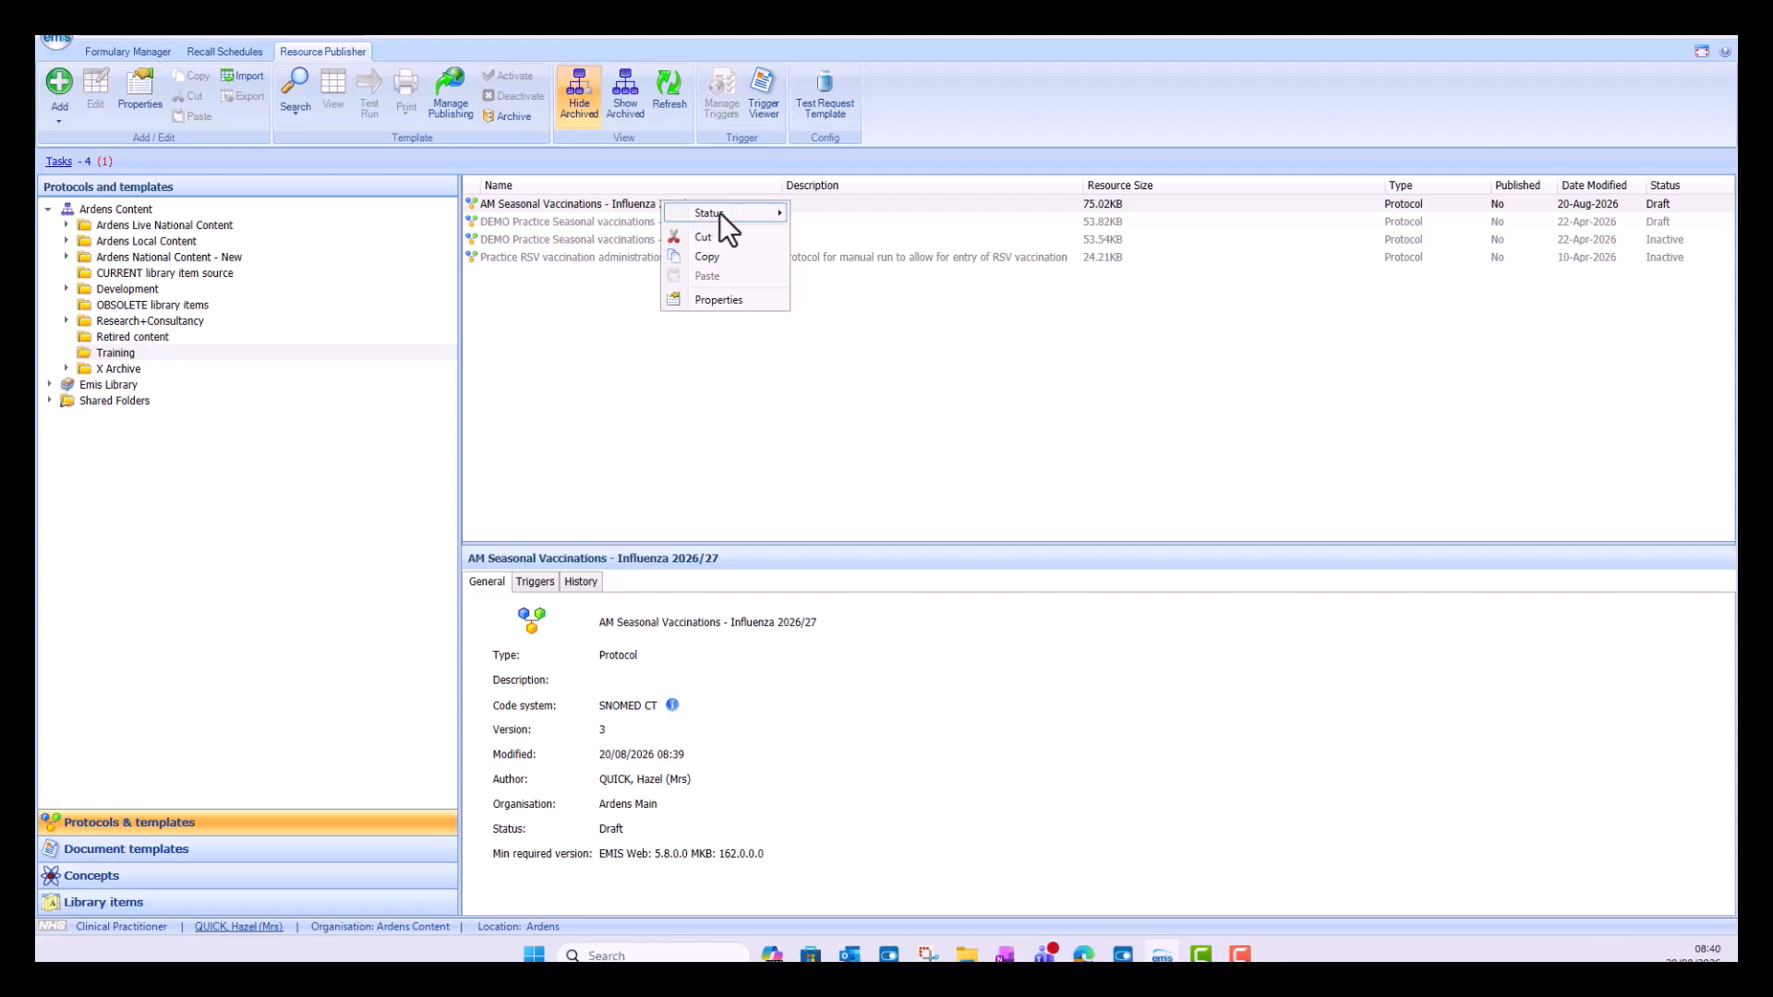
mouse_move(718, 212)
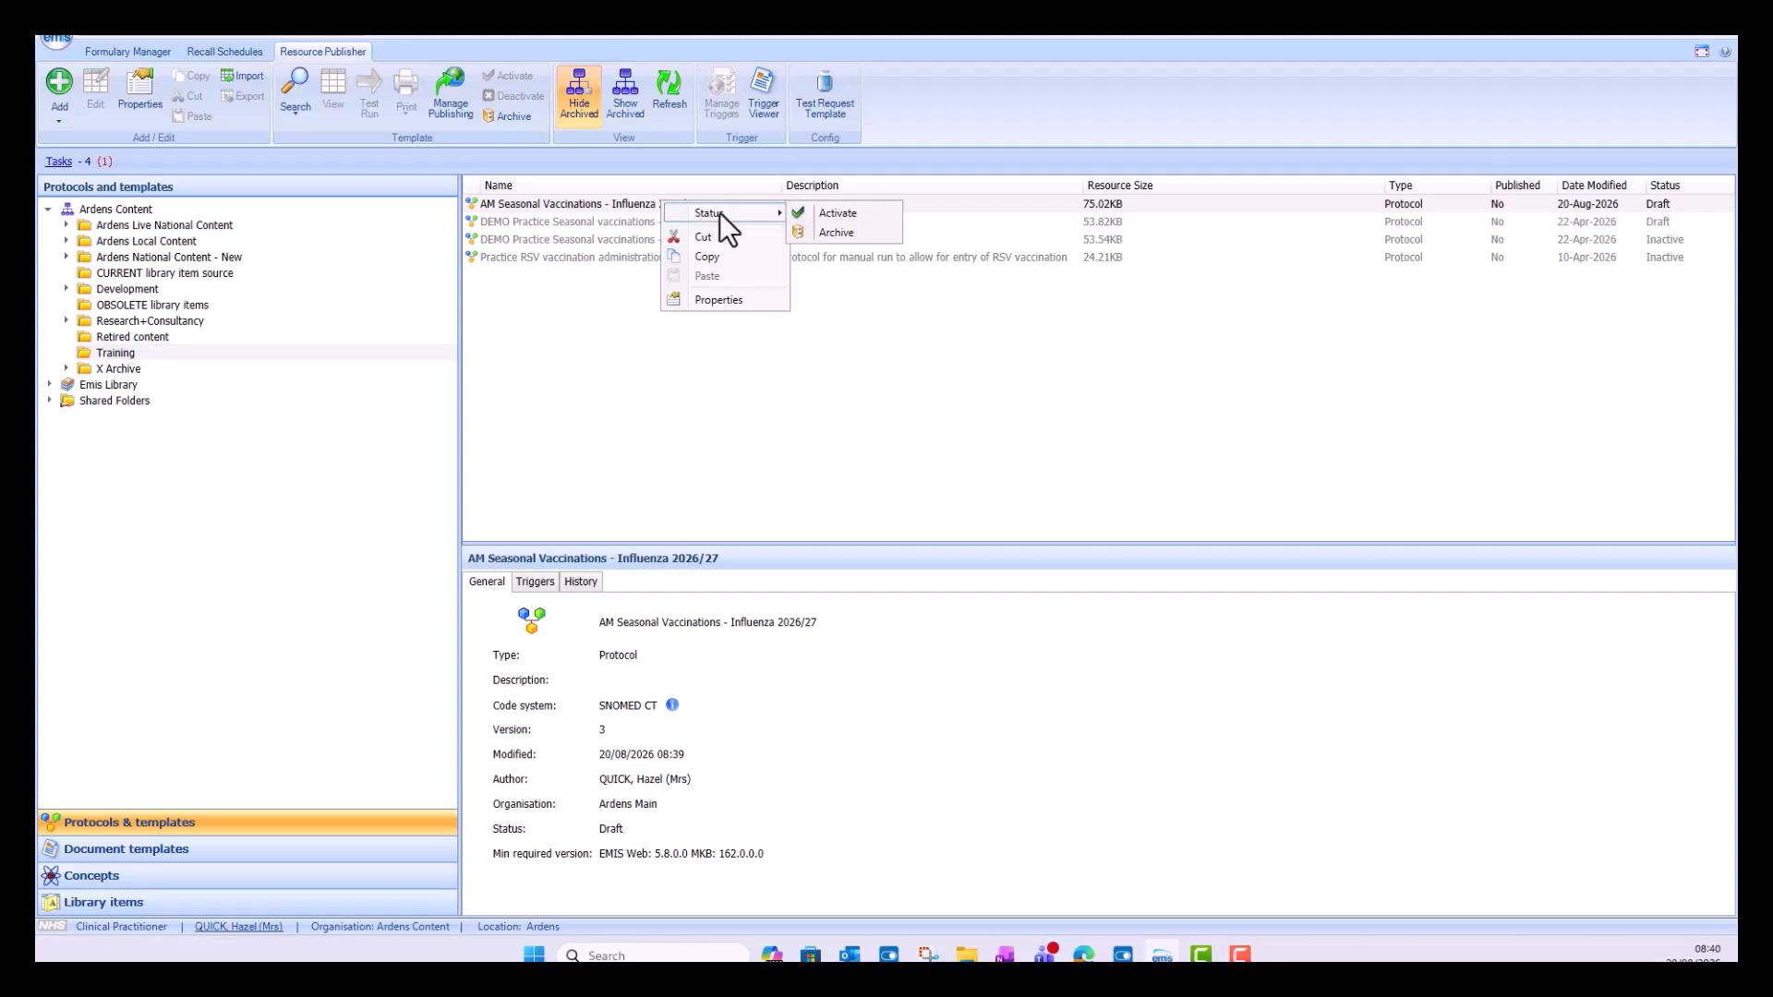
click(831, 213)
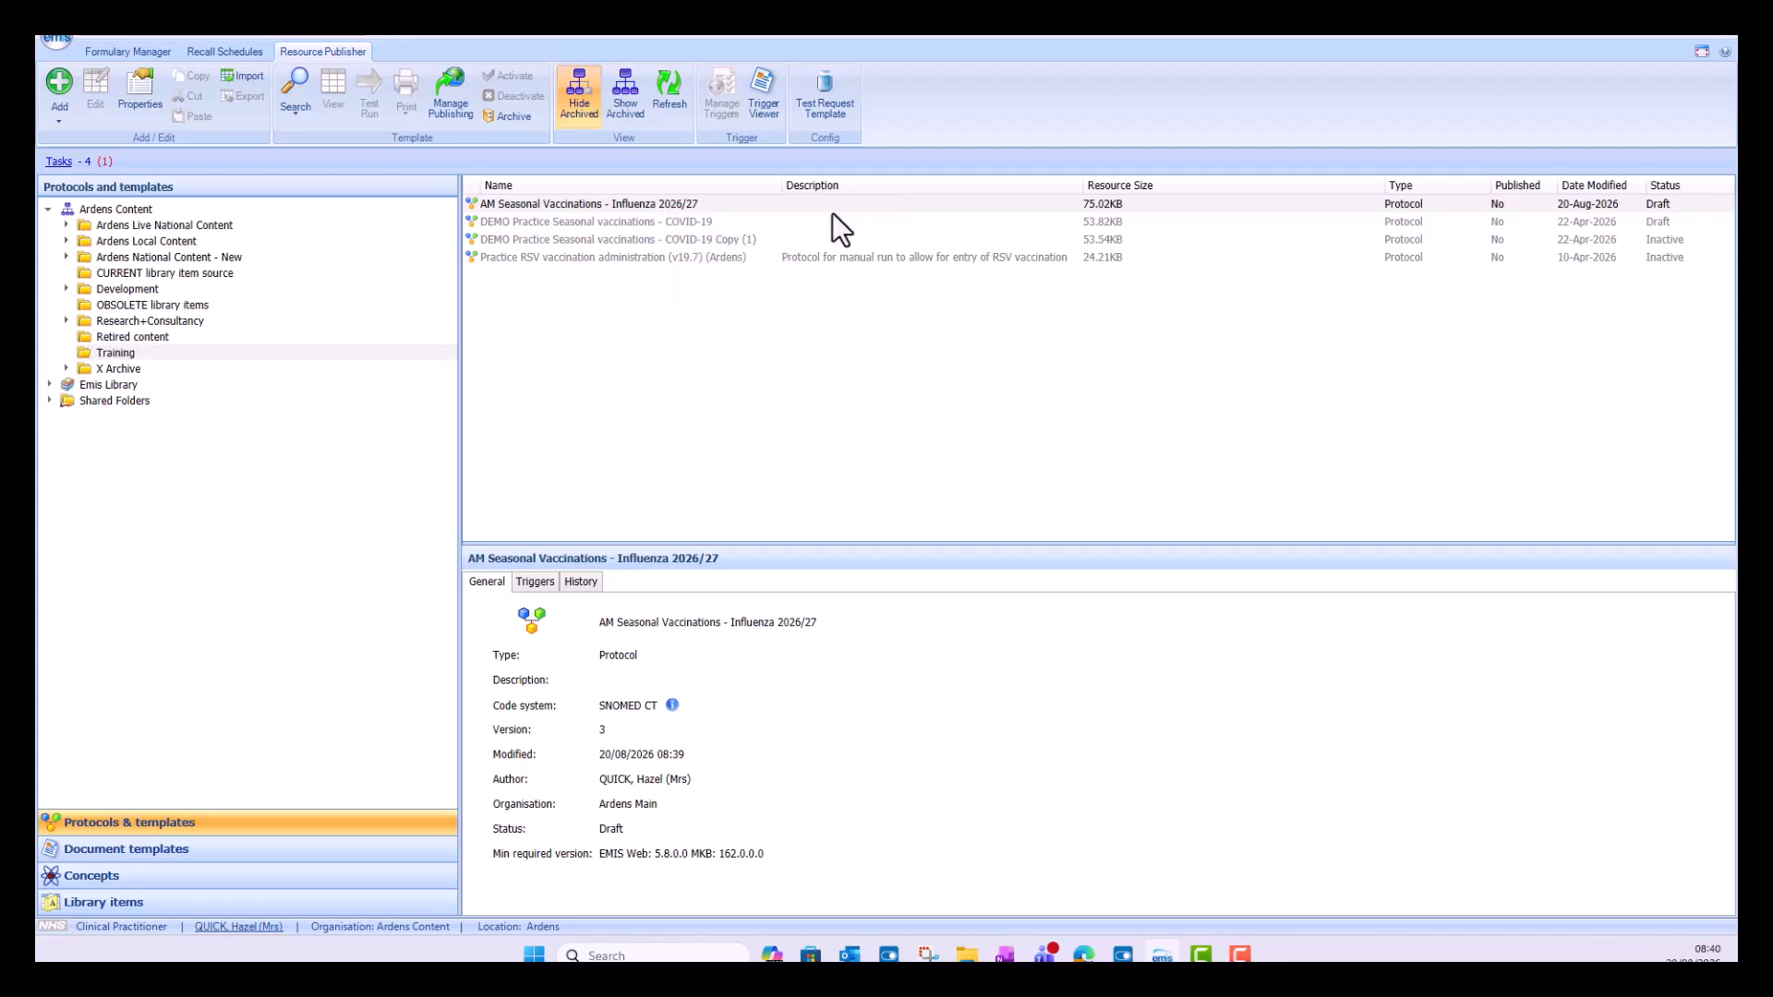